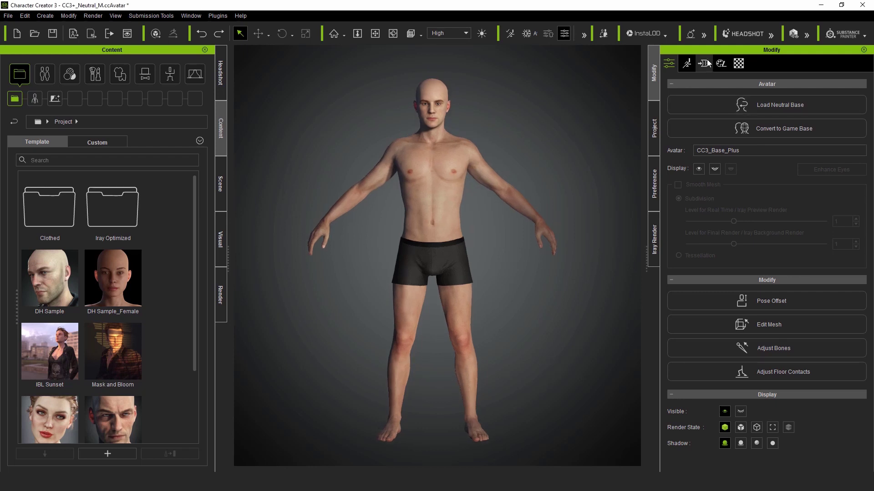
# Step: Look through the avatar's Actor and Body morphs, filter the Body morphs by "sca", set Character Scale A to 8, and clear the filter
pyautogui.click(705, 63)
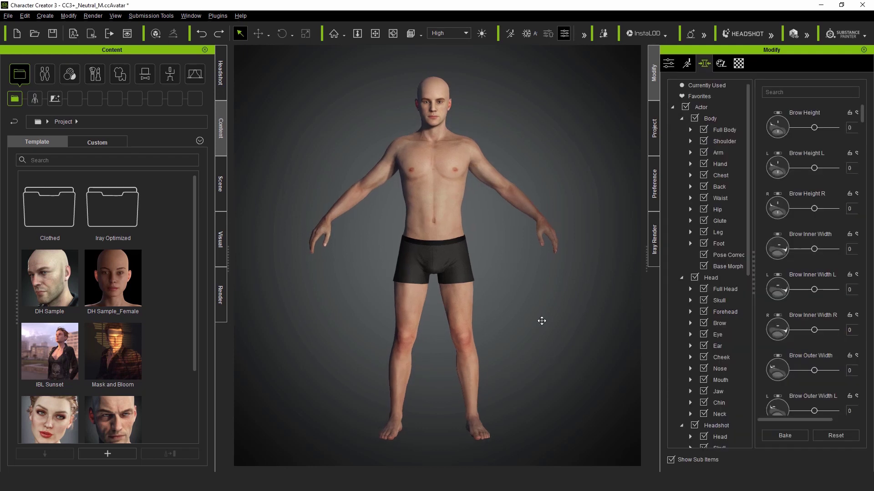
pyautogui.click(712, 103)
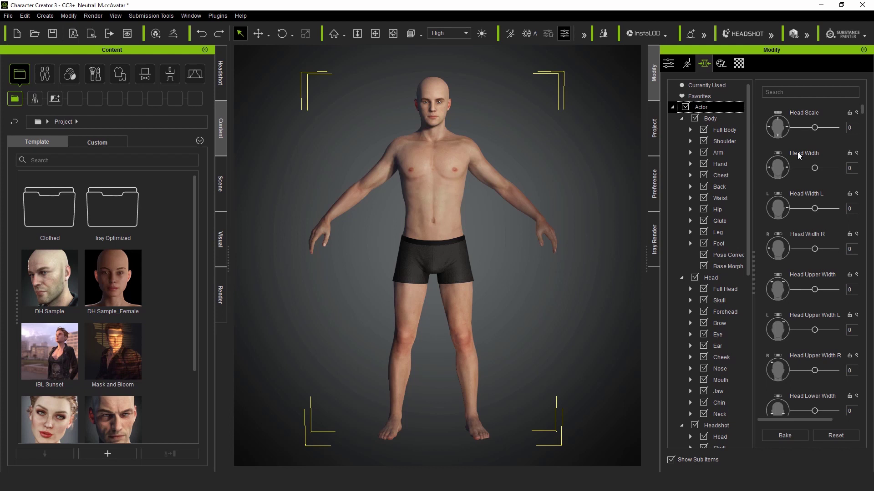
pyautogui.scroll(-8, 810, 211)
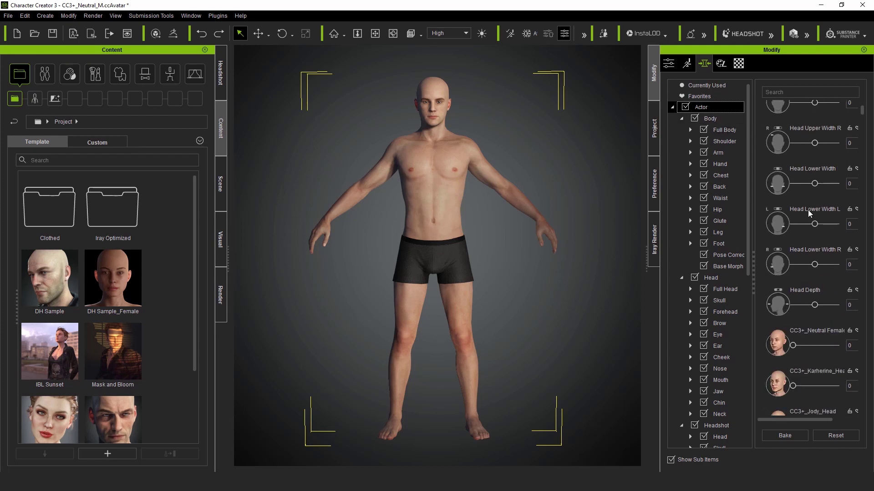
pyautogui.scroll(-6, 802, 195)
pyautogui.click(733, 119)
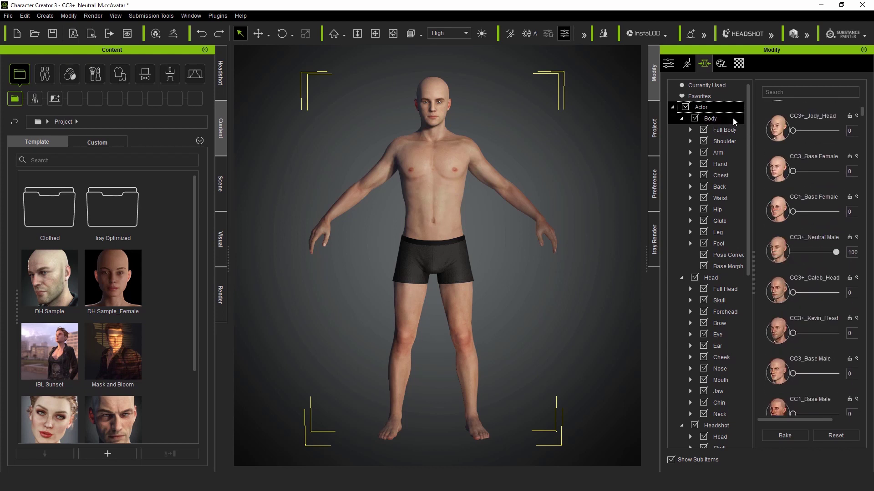
pyautogui.scroll(-15, 805, 190)
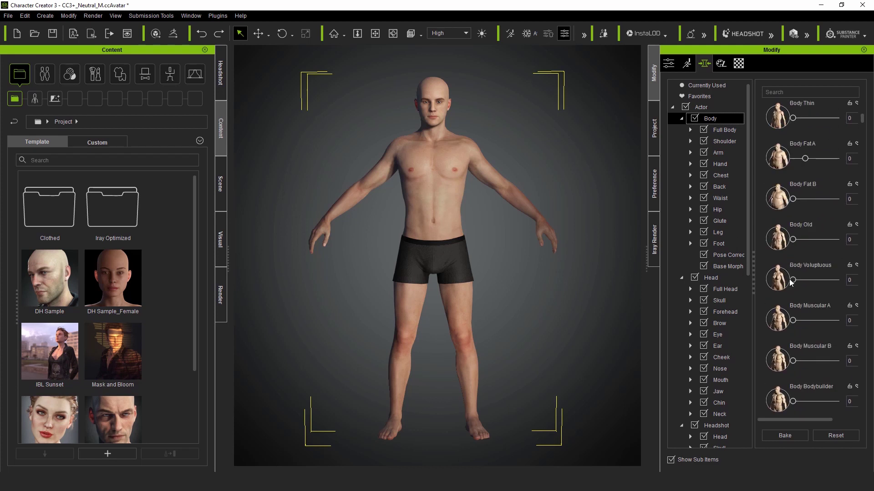
pyautogui.scroll(-8, 792, 269)
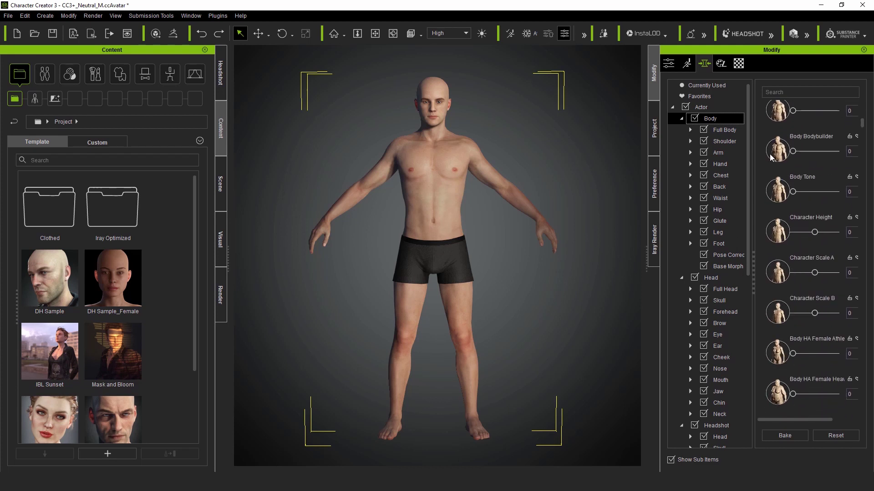
pyautogui.click(779, 91)
pyautogui.write('sca')
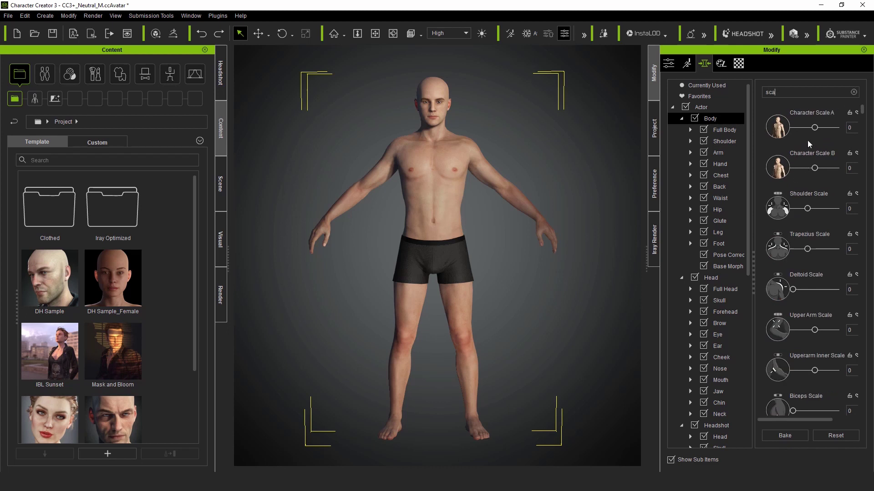
pyautogui.moveTo(814, 128); pyautogui.dragTo(817, 128)
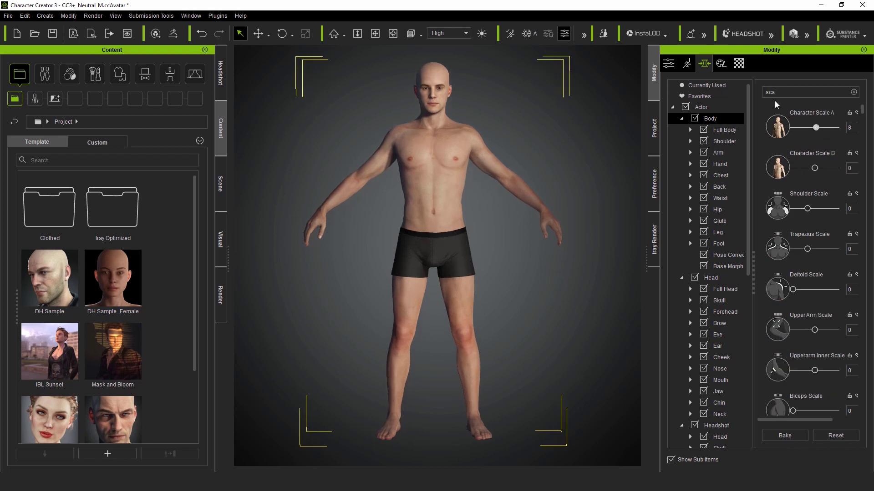
pyautogui.click(853, 92)
# Step: Set the Body HA Male morphs: first Athletic to 11, second Athletic to 31 and Hercule to 6
pyautogui.scroll(-10, 803, 338)
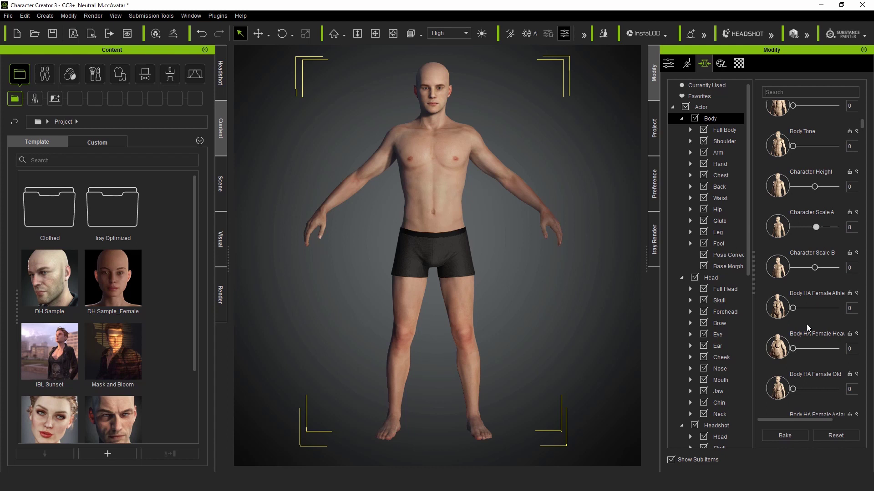
pyautogui.scroll(-1, 806, 323)
pyautogui.moveTo(793, 328); pyautogui.dragTo(806, 328)
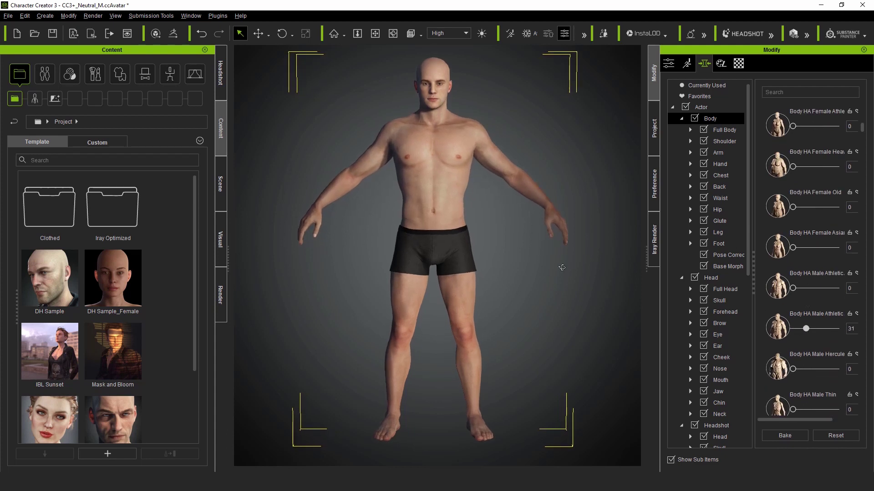
pyautogui.moveTo(793, 369)
pyautogui.mouseDown()
pyautogui.moveTo(804, 369)
pyautogui.moveTo(795, 369)
pyautogui.mouseUp()
pyautogui.moveTo(546, 296); pyautogui.dragTo(510, 298, button='right')
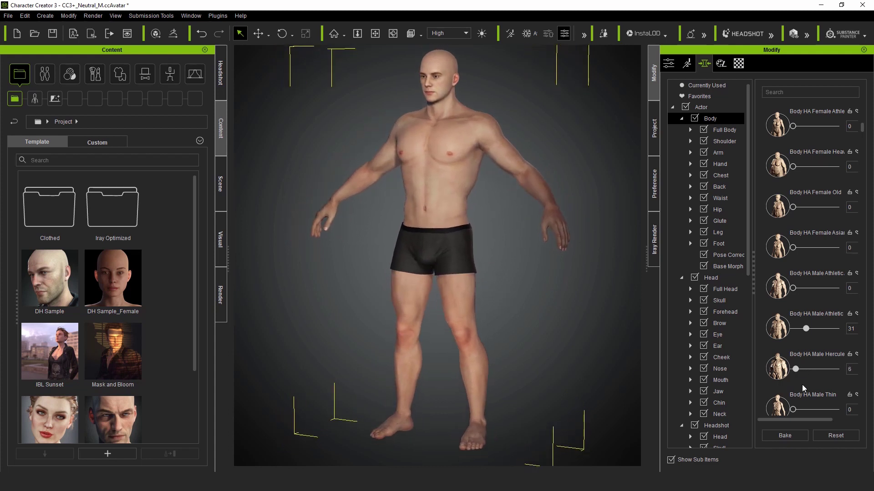
pyautogui.scroll(-1, 801, 384)
pyautogui.moveTo(793, 265); pyautogui.dragTo(798, 265)
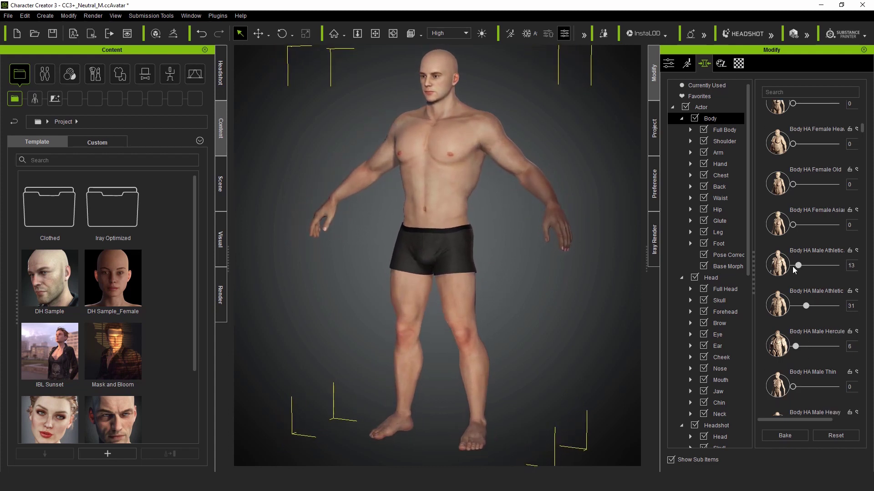
# Step: Open the Head morphs and set the Head HA Female Athletic morph to 31
pyautogui.moveTo(501, 248); pyautogui.dragTo(549, 287, button='right')
pyautogui.moveTo(487, 232); pyautogui.dragTo(493, 307, button='middle')
pyautogui.scroll(1, 490, 277)
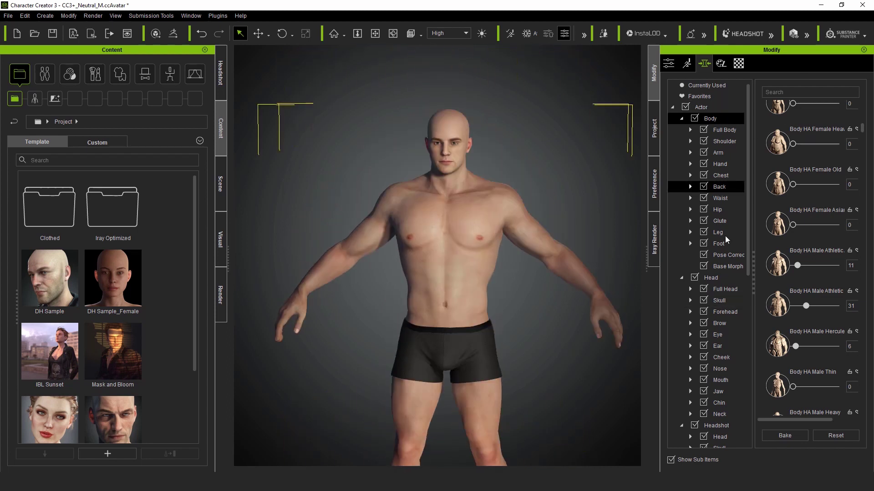
pyautogui.click(711, 277)
pyautogui.scroll(3, 500, 236)
pyautogui.moveTo(500, 233); pyautogui.dragTo(448, 232, button='right')
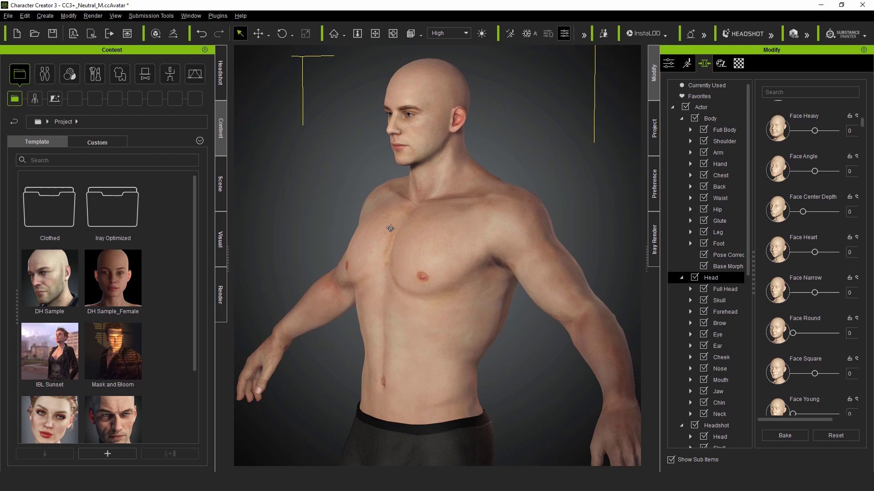
pyautogui.moveTo(455, 173); pyautogui.dragTo(497, 251, button='middle')
pyautogui.scroll(5, 498, 250)
pyautogui.scroll(-3, 816, 339)
pyautogui.scroll(-3, 817, 339)
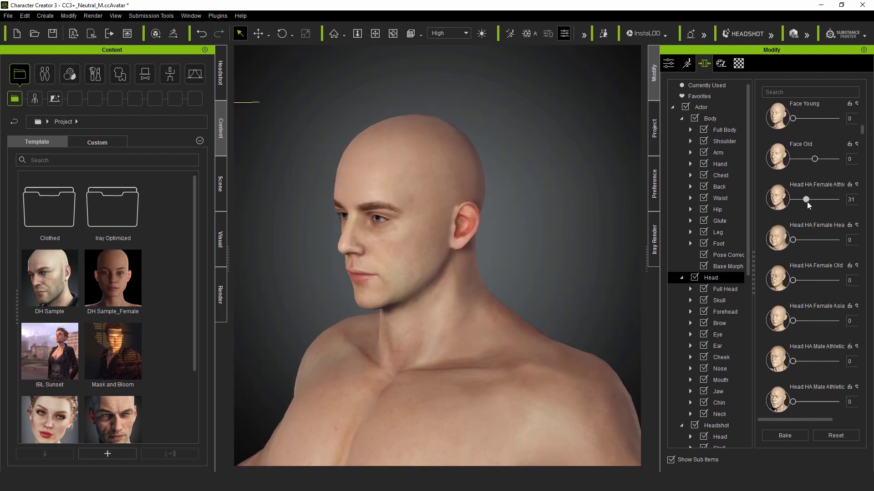
# Step: Set the Head HA Male morphs: second Athletic to 10, Hercule to 24, Thin to 16 and Heavy to 3
pyautogui.scroll(-4, 807, 201)
pyautogui.moveTo(807, 261)
pyautogui.mouseDown()
pyautogui.moveTo(789, 267)
pyautogui.moveTo(794, 250)
pyautogui.mouseUp()
pyautogui.scroll(-2, 813, 326)
pyautogui.scroll(-1, 812, 327)
pyautogui.scroll(1, 793, 350)
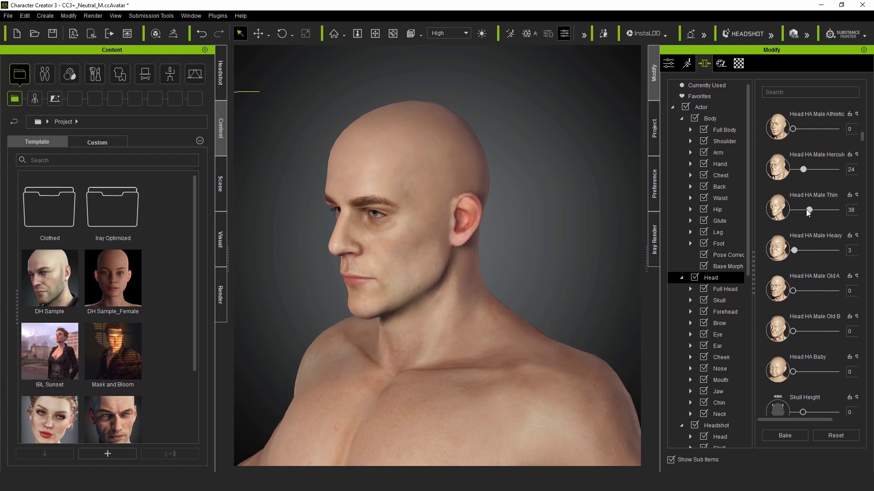
pyautogui.moveTo(792, 210)
pyautogui.mouseDown()
pyautogui.moveTo(795, 197)
pyautogui.moveTo(800, 221)
pyautogui.mouseUp()
pyautogui.scroll(3, 808, 214)
pyautogui.scroll(1, 805, 185)
pyautogui.scroll(3, 838, 167)
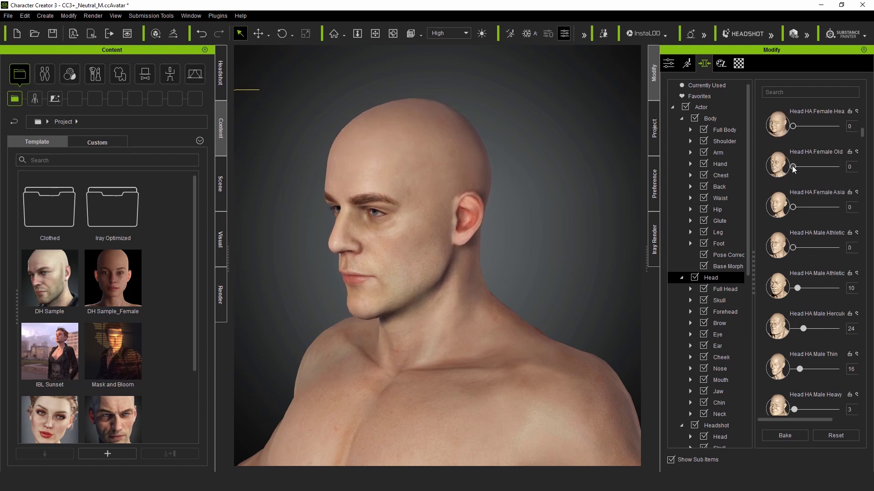
# Step: Raise the Head HA Female Athletic morph to 37 and check the face from the front
pyautogui.scroll(4, 823, 200)
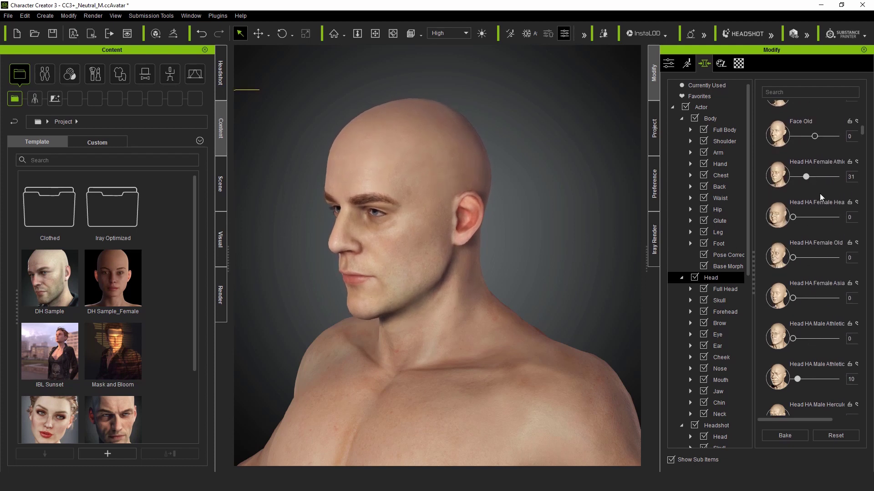
pyautogui.moveTo(806, 176); pyautogui.dragTo(809, 179)
pyautogui.scroll(-4, 497, 273)
pyautogui.moveTo(497, 273); pyautogui.dragTo(575, 285, button='right')
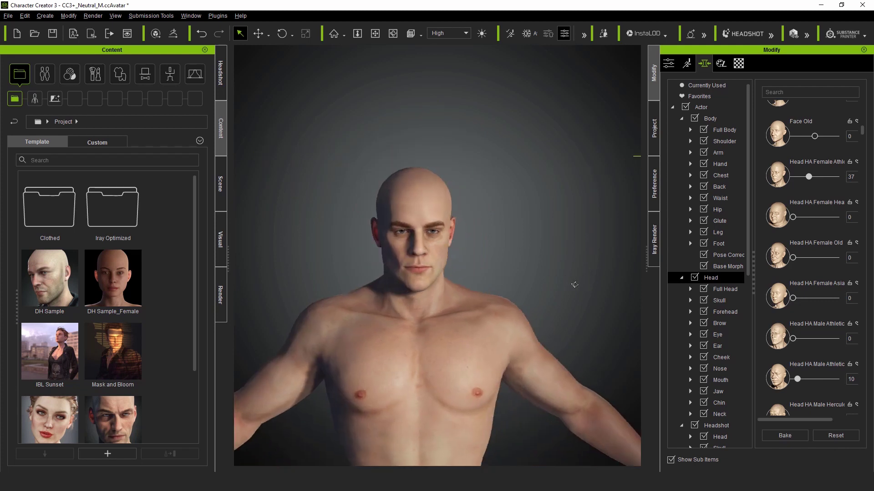
pyautogui.scroll(5, 585, 289)
pyautogui.scroll(8, 818, 179)
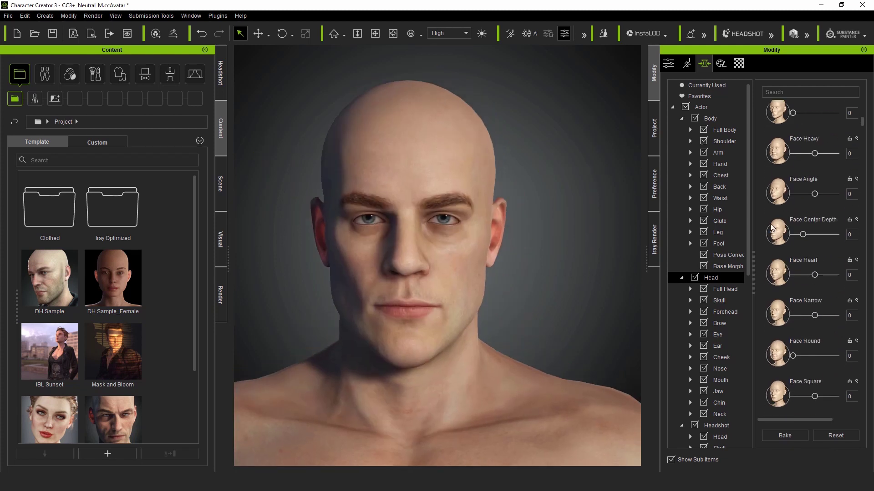
# Step: Open the Arm morphs and set Arm Strong to 33, checking the arm from the side
pyautogui.click(725, 155)
pyautogui.scroll(-2, 510, 350)
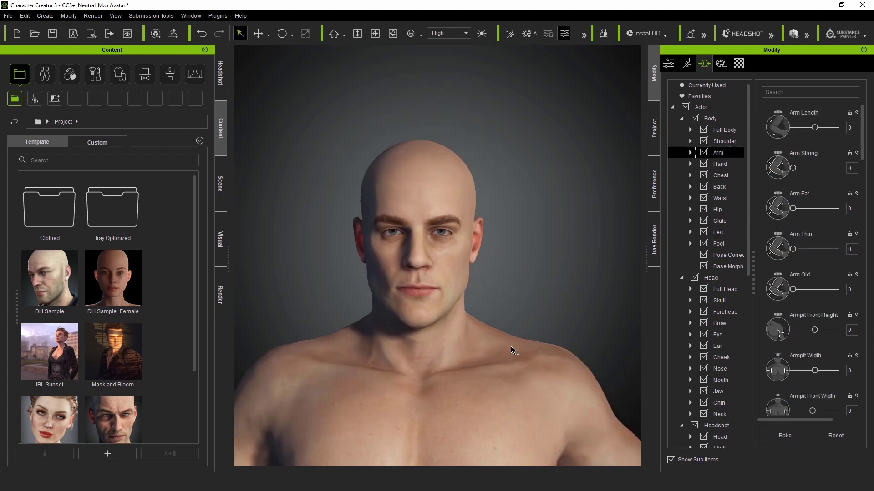
pyautogui.scroll(-2, 510, 351)
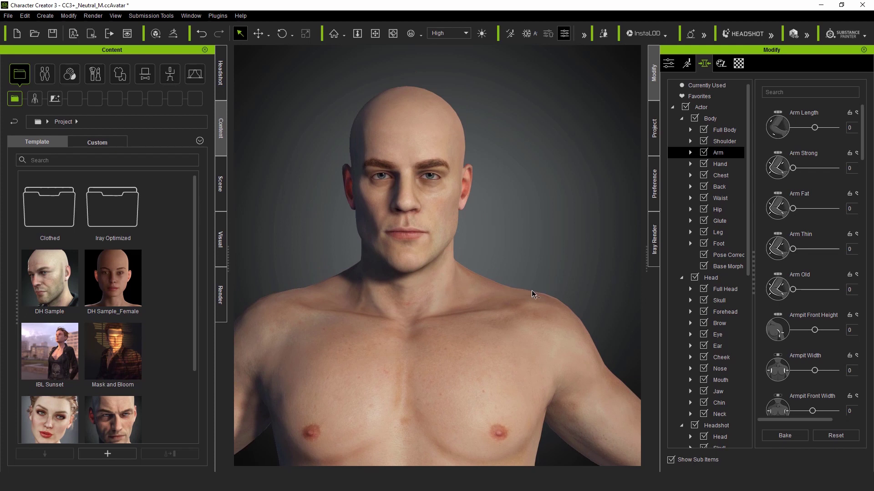
pyautogui.moveTo(532, 291); pyautogui.dragTo(411, 173, button='middle')
pyautogui.moveTo(553, 276); pyautogui.dragTo(511, 222, button='middle')
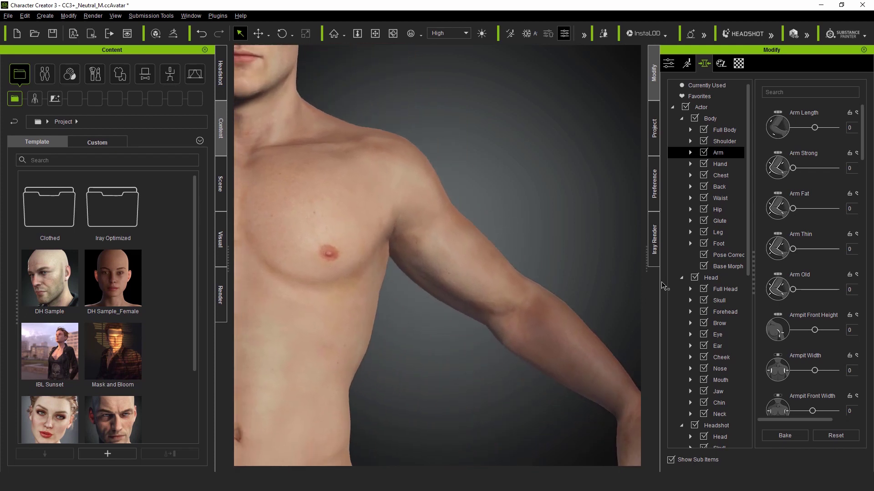
pyautogui.moveTo(797, 171); pyautogui.dragTo(810, 171)
pyautogui.moveTo(466, 237); pyautogui.dragTo(380, 234, button='right')
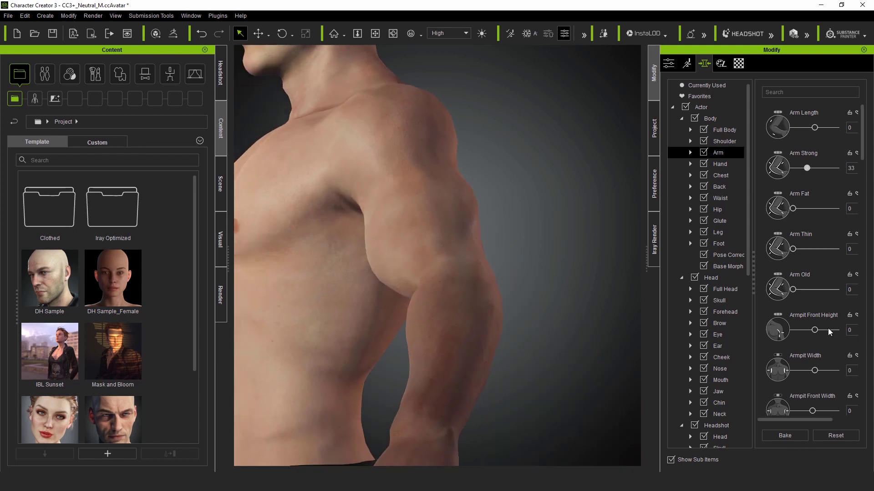
# Step: Set Armpit Front Height to -5, Armpit Width to -15 and Armpit Front Width to -11
pyautogui.moveTo(793, 289); pyautogui.dragTo(793, 291)
pyautogui.scroll(-3, 805, 300)
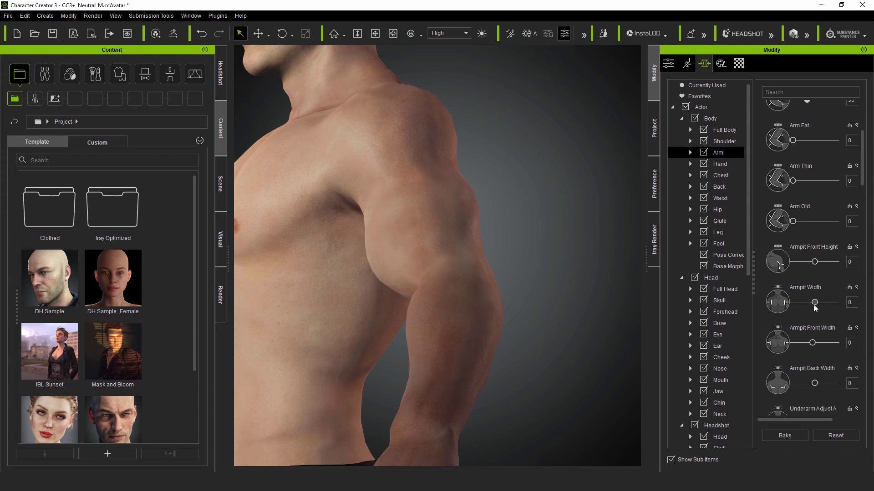
pyautogui.moveTo(814, 262); pyautogui.dragTo(817, 263)
pyautogui.moveTo(806, 302); pyautogui.dragTo(808, 302)
pyautogui.moveTo(812, 343); pyautogui.dragTo(808, 343)
pyautogui.scroll(-2, 455, 255)
pyautogui.scroll(-3, 457, 258)
pyautogui.moveTo(457, 258); pyautogui.dragTo(546, 306, button='right')
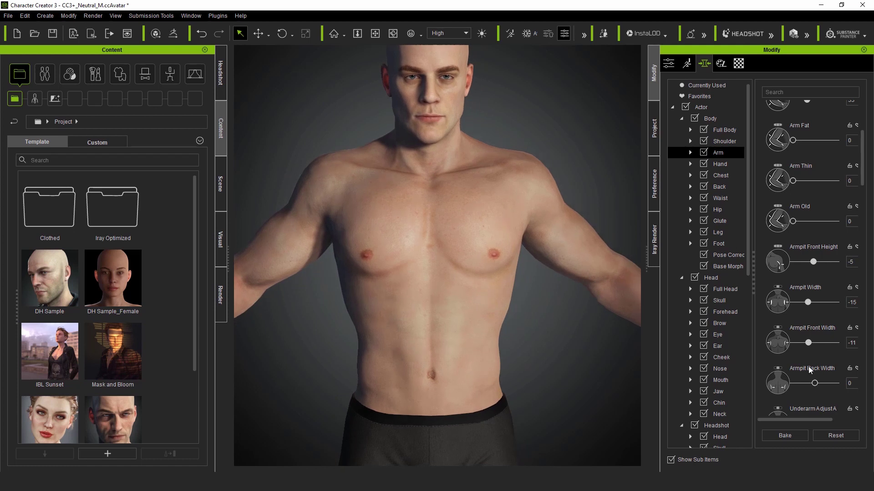
# Step: Set the Upper Arm Scale morph to 1
pyautogui.scroll(-2, 808, 367)
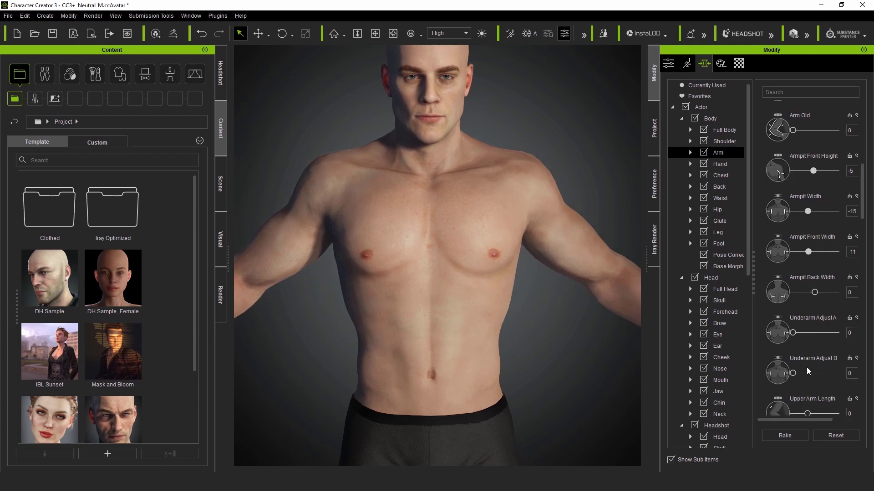
pyautogui.scroll(-2, 806, 364)
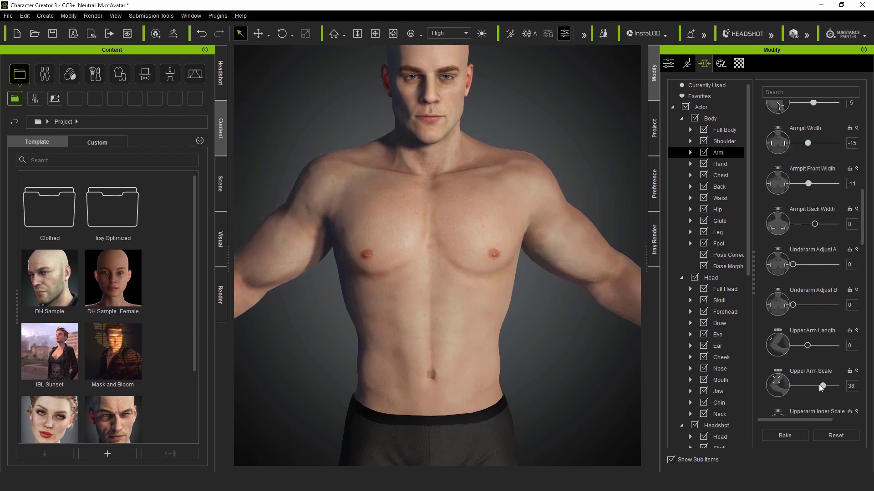
pyautogui.moveTo(820, 387); pyautogui.dragTo(813, 388)
pyautogui.scroll(-2, 532, 300)
pyautogui.scroll(-1, 531, 298)
pyautogui.moveTo(531, 298); pyautogui.dragTo(531, 268, button='middle')
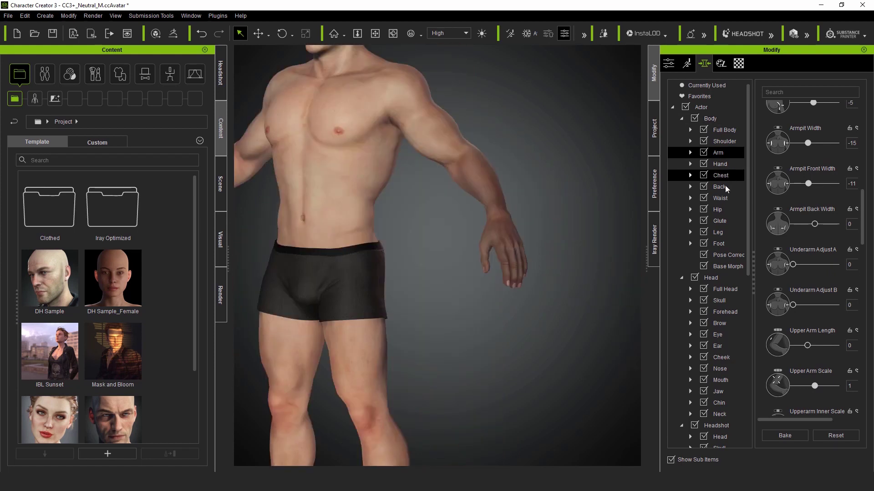
# Step: In the Chest morphs, set Chest Ribcage Scale to -3 and Chest Scale to 6, and slightly increase Chest Depth
pyautogui.click(721, 177)
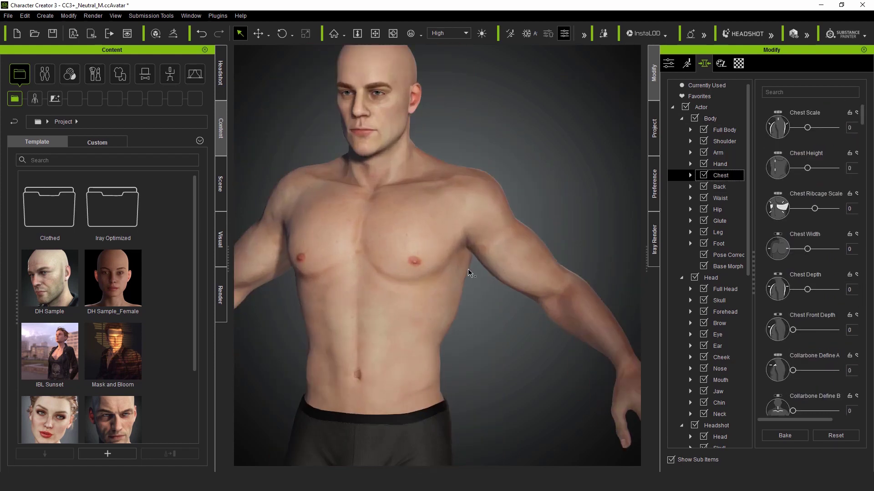
pyautogui.moveTo(813, 208); pyautogui.dragTo(813, 210)
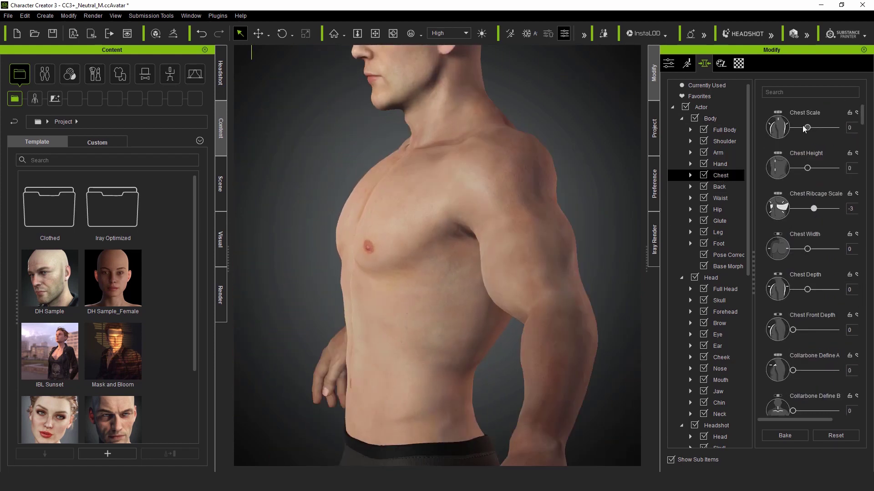
pyautogui.moveTo(807, 128); pyautogui.dragTo(808, 128)
pyautogui.moveTo(496, 254); pyautogui.dragTo(428, 257, button='right')
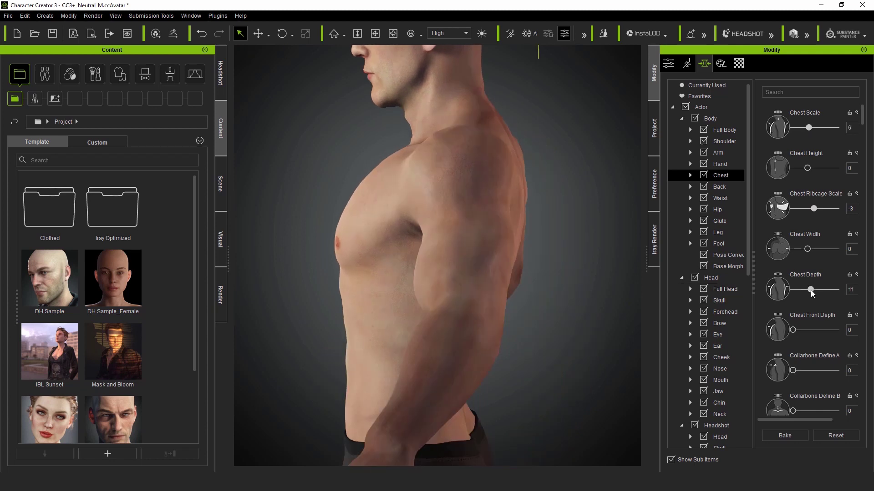
pyautogui.moveTo(808, 290); pyautogui.dragTo(809, 291)
# Step: Set the Breast Weight morph to 19
pyautogui.scroll(-3, 811, 359)
pyautogui.moveTo(805, 345); pyautogui.dragTo(801, 343)
pyautogui.scroll(-5, 809, 376)
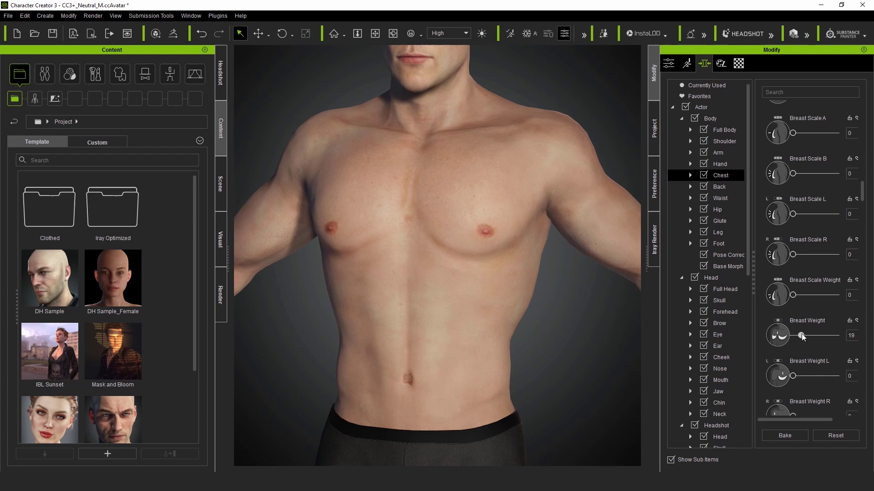
# Step: In the Back morphs, bring Back Lower Depth down to its minimum and slightly increase Back Lats Scale
pyautogui.click(719, 187)
pyautogui.moveTo(495, 294); pyautogui.dragTo(374, 297, button='right')
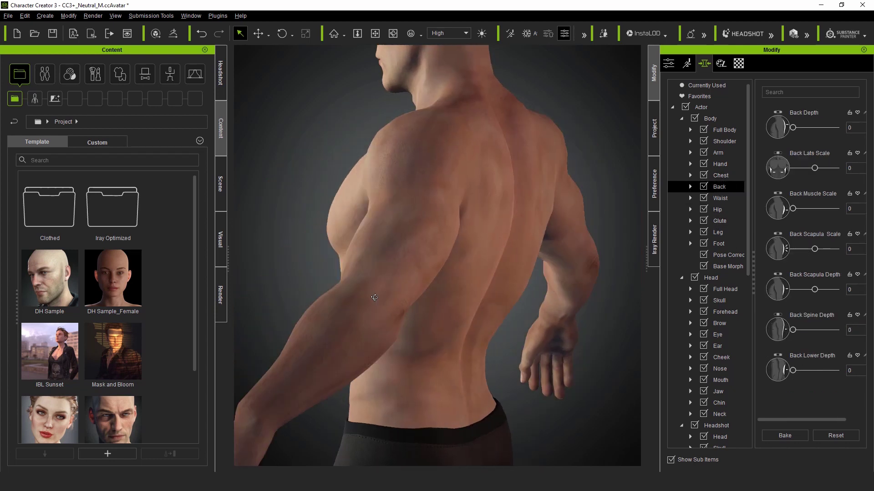
pyautogui.moveTo(802, 372); pyautogui.dragTo(788, 374)
pyautogui.moveTo(813, 169); pyautogui.dragTo(817, 168)
pyautogui.scroll(-3, 514, 291)
pyautogui.moveTo(514, 291); pyautogui.dragTo(611, 304, button='right')
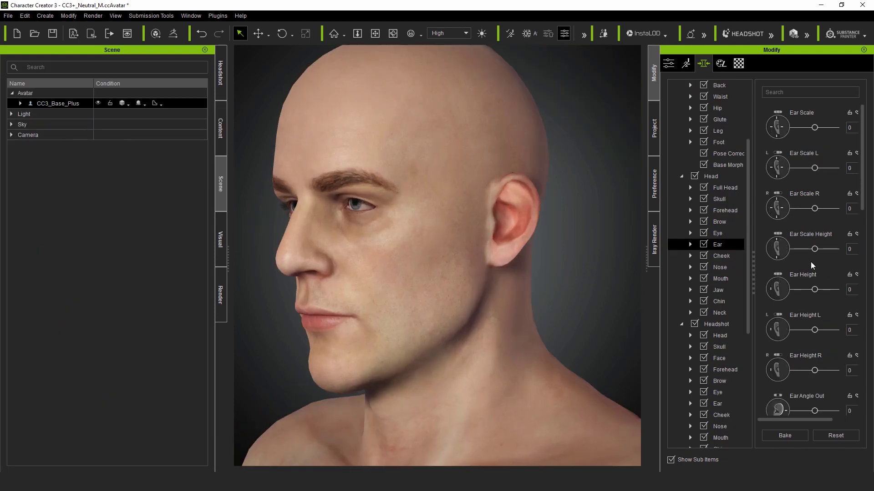
# Step: In the Head Ear morphs, set Ear Elf to 38 and Ear Elf Long to 48
pyautogui.scroll(-8, 815, 255)
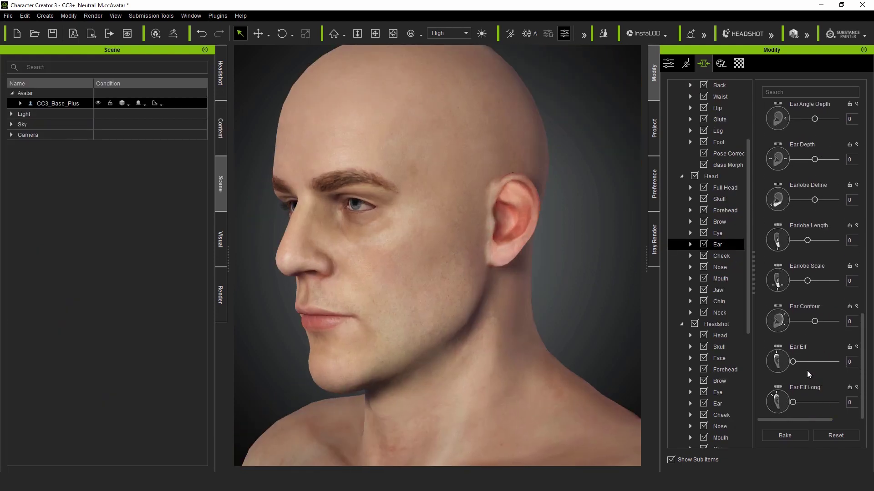
pyautogui.moveTo(796, 361); pyautogui.dragTo(822, 361)
pyautogui.moveTo(793, 402); pyautogui.dragTo(814, 401)
pyautogui.moveTo(823, 363); pyautogui.dragTo(815, 363)
pyautogui.moveTo(815, 363); pyautogui.dragTo(809, 363)
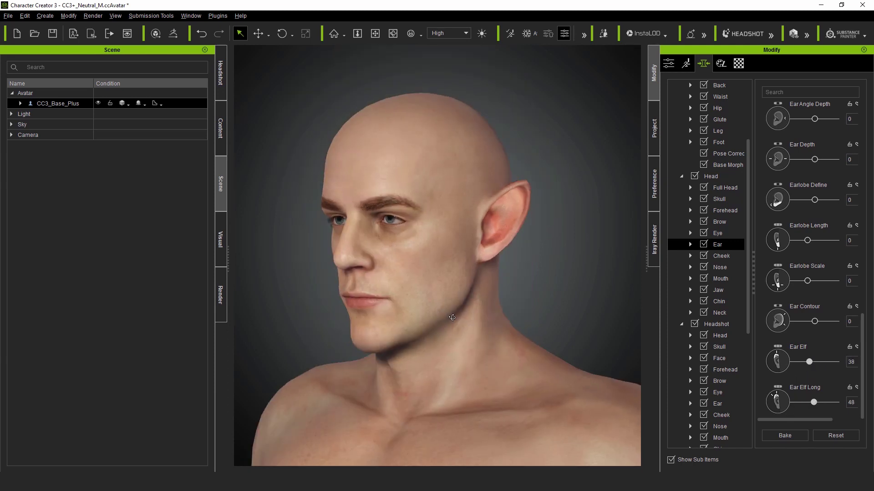
# Step: In the Head morphs, set Skull Back Depth to -46, keep Skull Peak at 0, and slightly increase Forehead Outer Scale
pyautogui.moveTo(452, 318); pyautogui.dragTo(387, 317, button='right')
pyautogui.scroll(3, 453, 200)
pyautogui.click(723, 199)
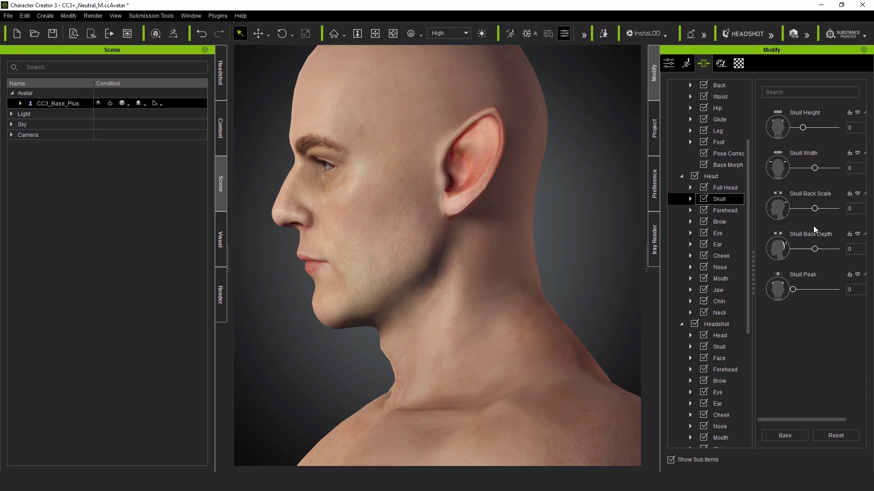
pyautogui.moveTo(814, 249); pyautogui.dragTo(804, 249)
pyautogui.scroll(-2, 528, 177)
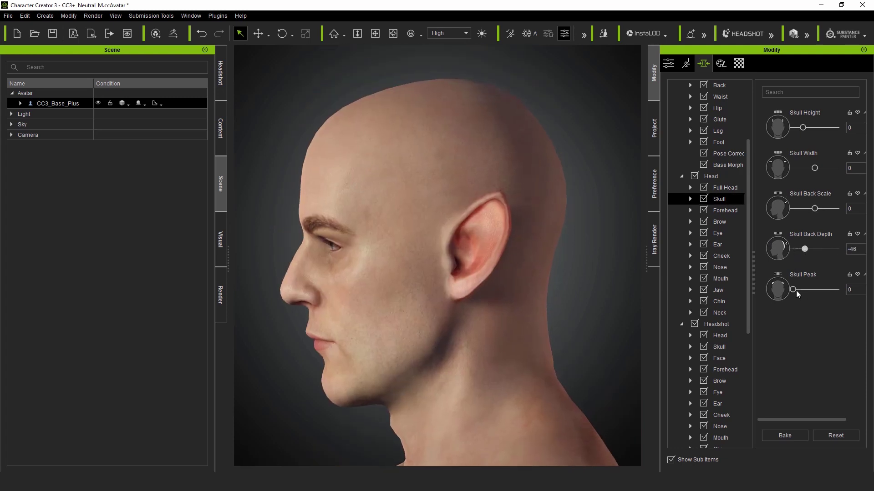
pyautogui.moveTo(796, 289); pyautogui.dragTo(789, 289)
pyautogui.click(726, 211)
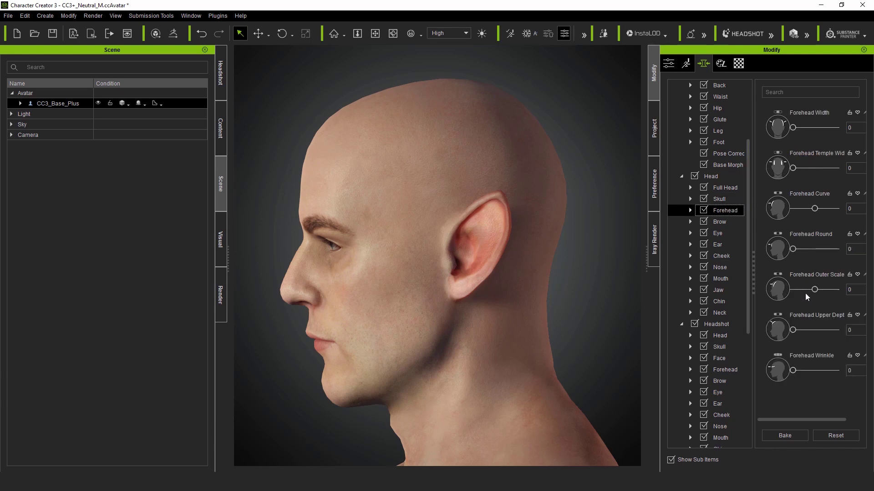
pyautogui.moveTo(815, 291); pyautogui.dragTo(819, 291)
# Step: Filter the Head Brow morphs by "ang" and set Brow Angle to 100
pyautogui.click(725, 223)
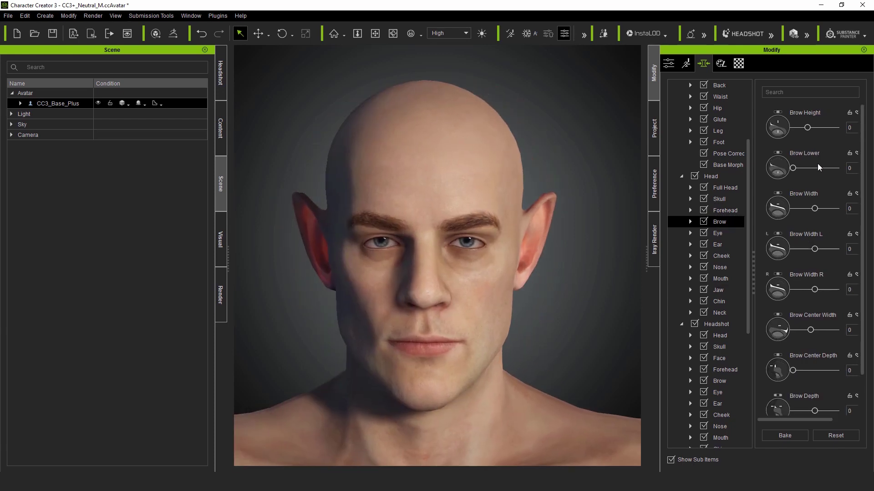
pyautogui.scroll(-3, 802, 410)
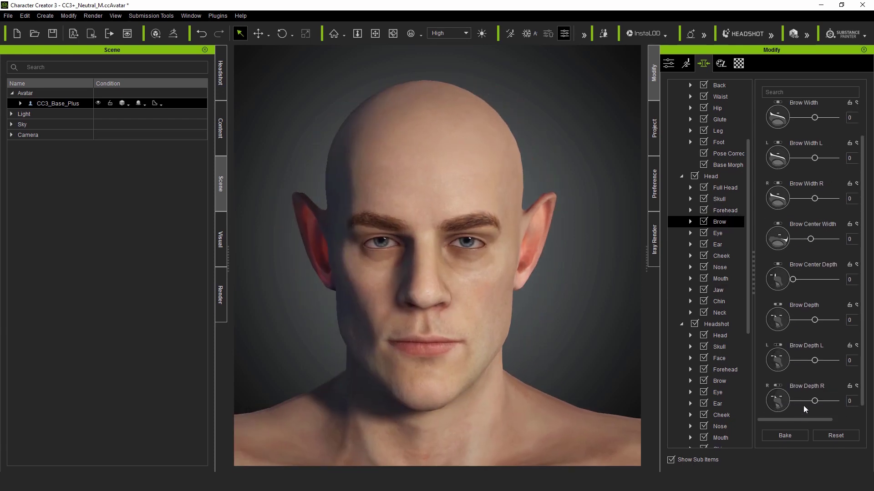
pyautogui.click(784, 93)
pyautogui.write('ang')
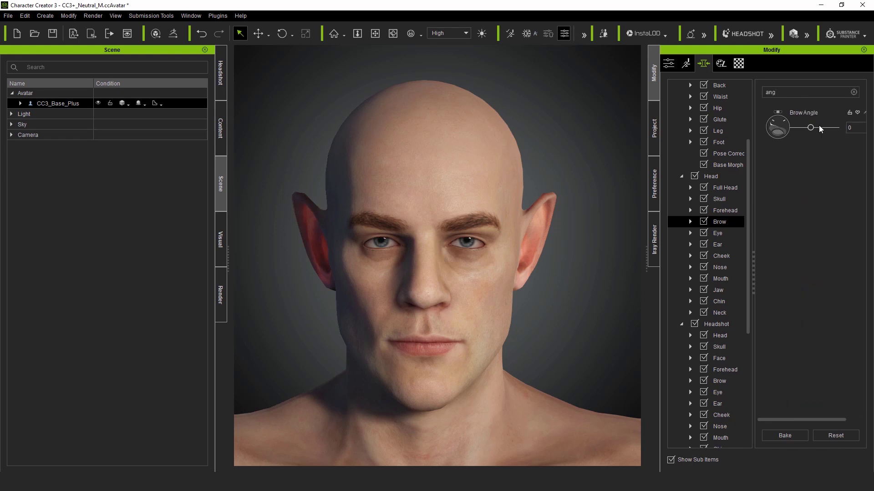
pyautogui.moveTo(810, 127); pyautogui.dragTo(838, 123)
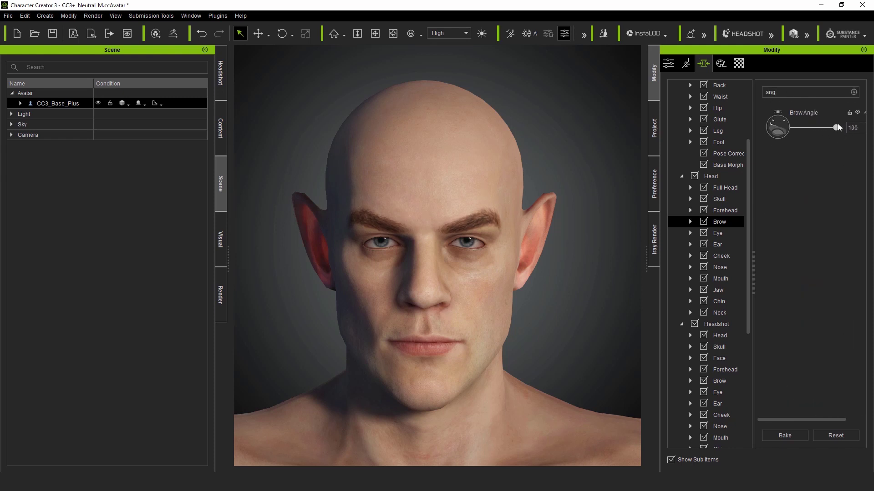
# Step: Clear the morph filter and set Brow Center Width to 78
pyautogui.moveTo(466, 269); pyautogui.dragTo(485, 287, button='right')
pyautogui.moveTo(484, 283); pyautogui.dragTo(482, 223, button='middle')
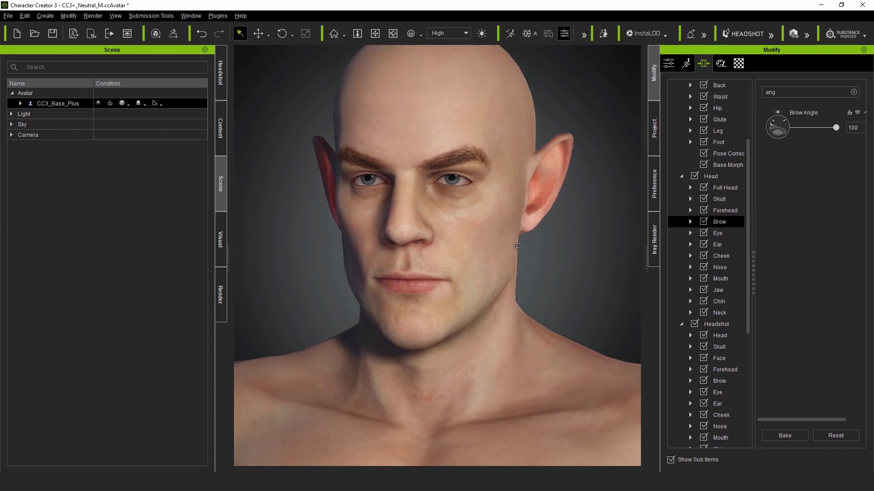
pyautogui.moveTo(482, 224); pyautogui.dragTo(476, 251, button='right')
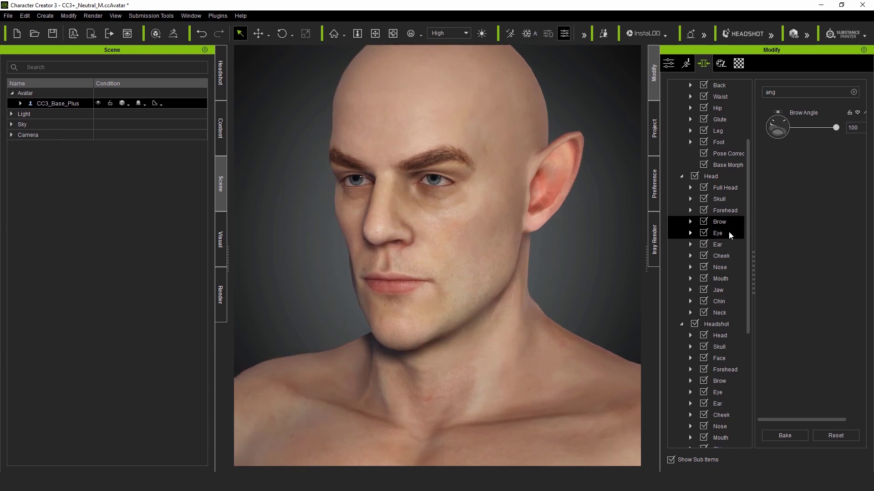
pyautogui.click(854, 93)
pyautogui.scroll(-3, 808, 347)
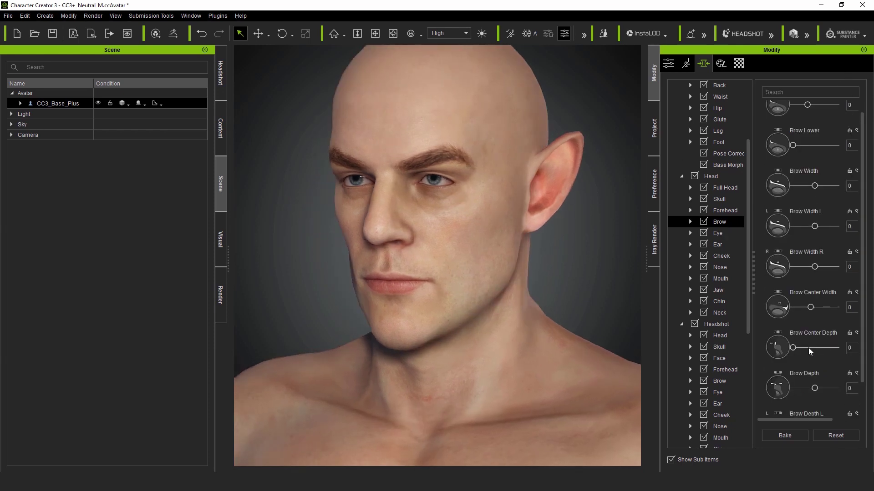
pyautogui.moveTo(810, 284); pyautogui.dragTo(830, 285)
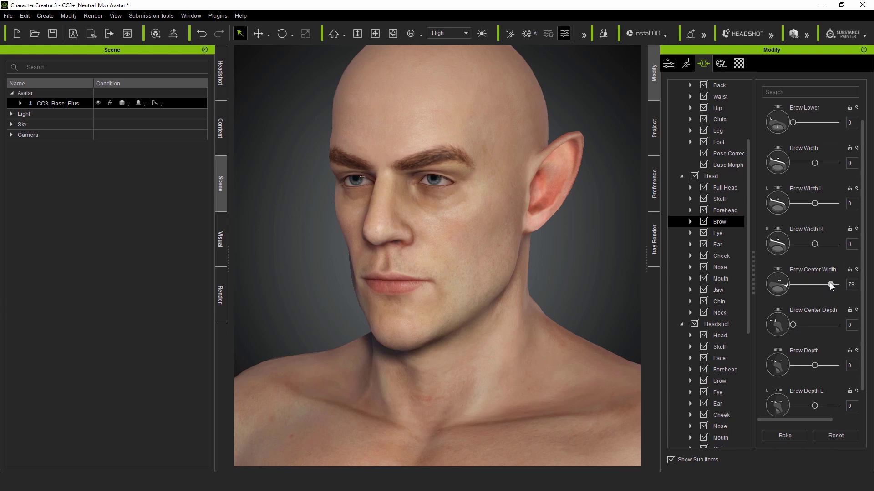
# Step: Filter the Head Eye morphs by "roun" and set Eye Round A to 73
pyautogui.click(726, 233)
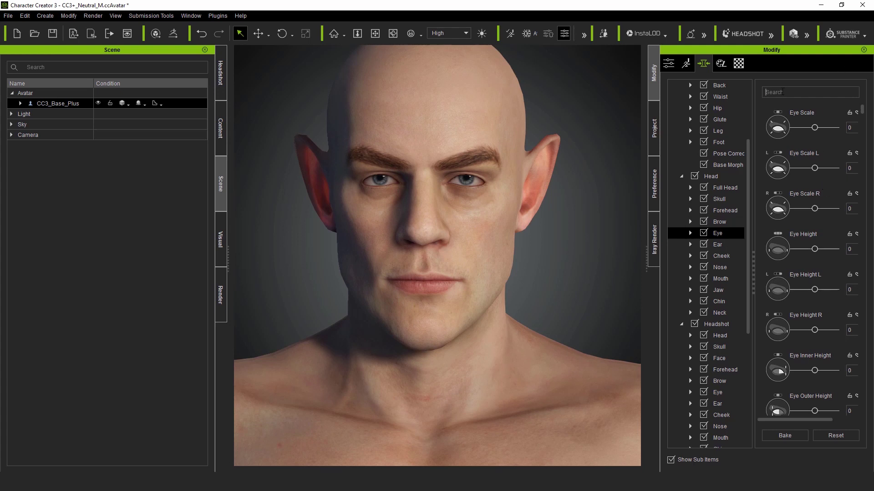
pyautogui.write('roun')
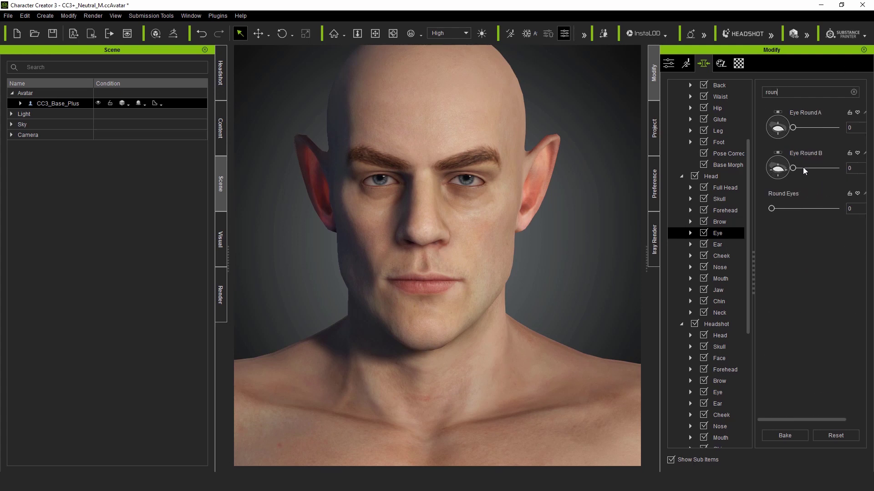
pyautogui.moveTo(819, 125); pyautogui.dragTo(820, 125)
pyautogui.click(825, 128)
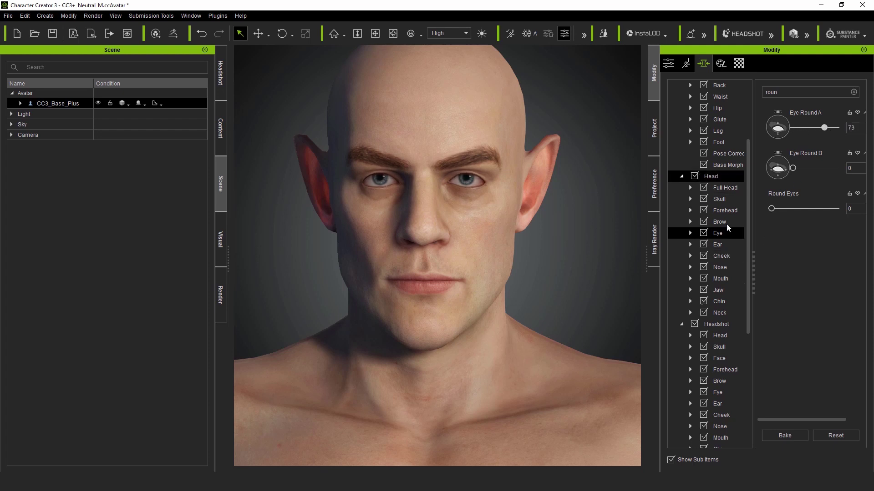
# Step: In the Headshot Head morphs, set Head Lower Width to -33 and Head Lower Width L to 14
pyautogui.scroll(-4, 726, 224)
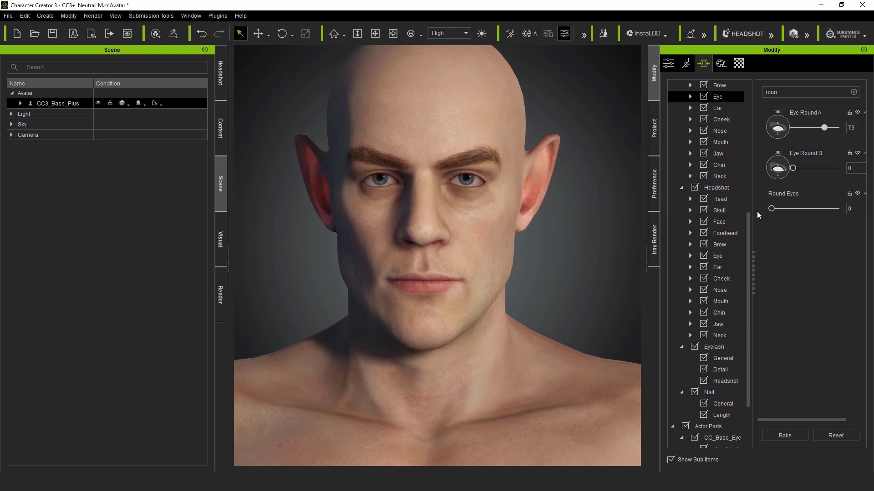
pyautogui.click(733, 201)
pyautogui.click(854, 93)
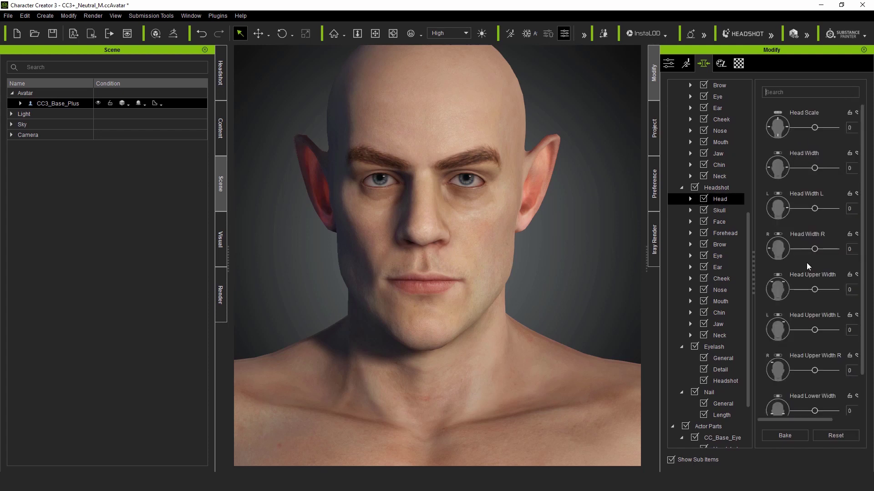
pyautogui.scroll(-2, 802, 330)
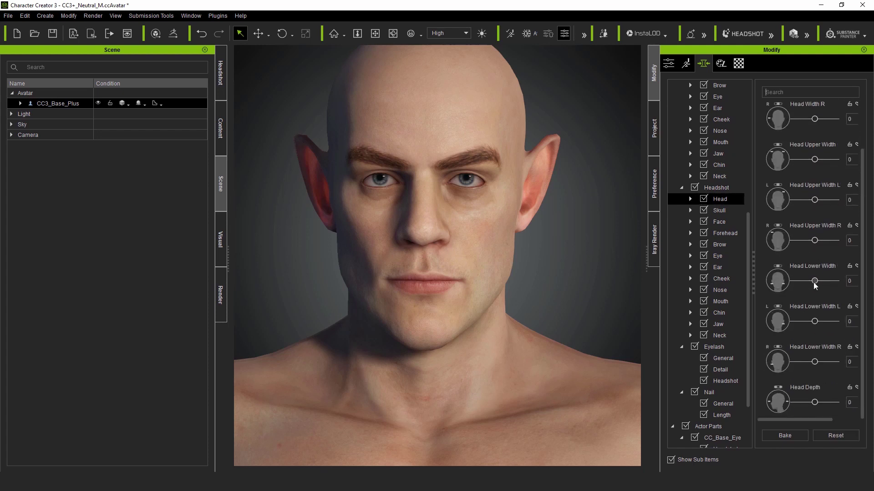
pyautogui.moveTo(814, 281); pyautogui.dragTo(807, 282)
pyautogui.moveTo(814, 322); pyautogui.dragTo(818, 323)
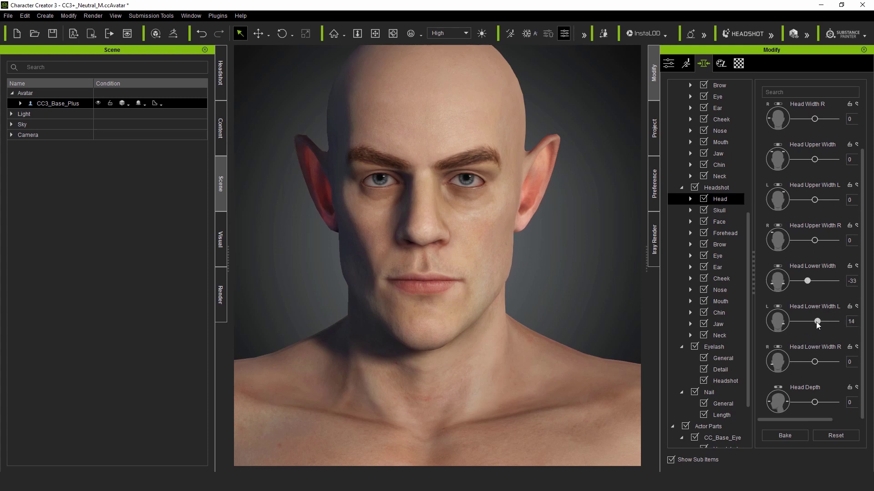
# Step: In the Headshot Face morphs, set Face Lower Width to 25
pyautogui.click(730, 212)
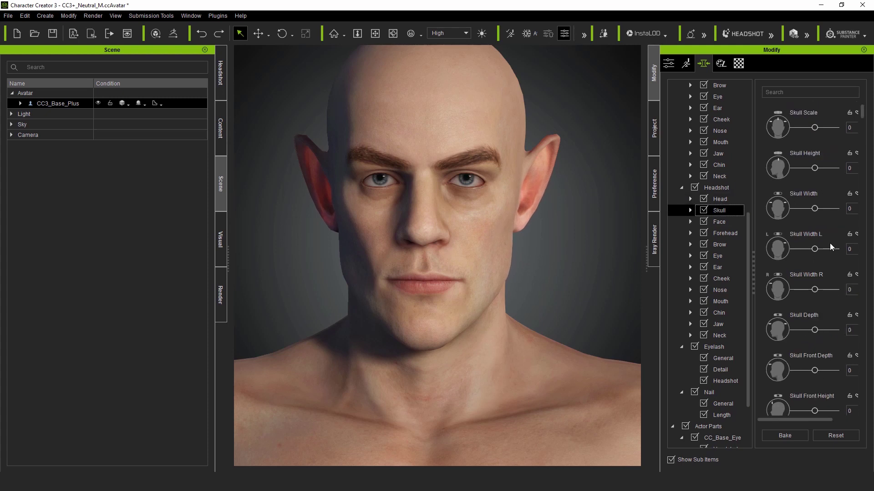
pyautogui.scroll(-4, 826, 244)
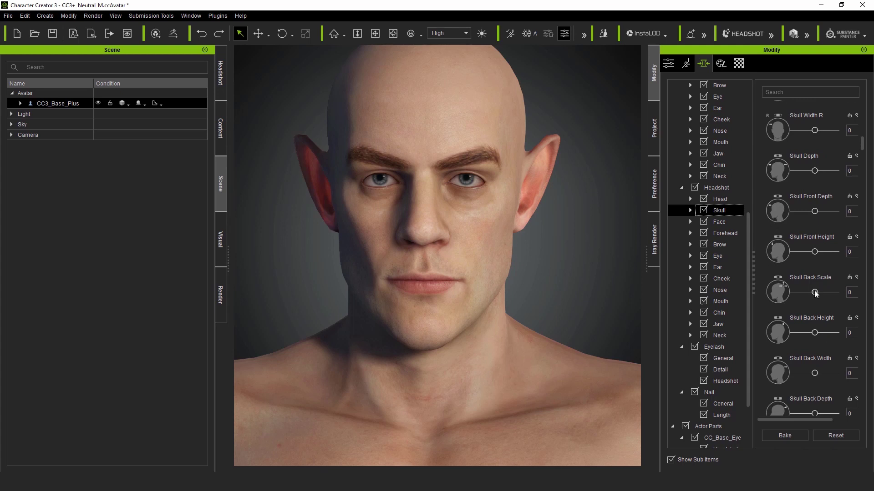
pyautogui.press('Down')
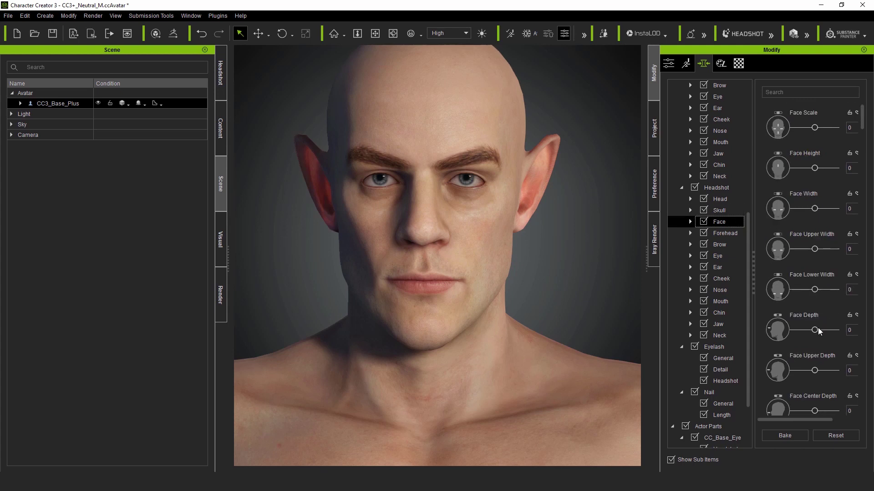
pyautogui.moveTo(814, 292); pyautogui.dragTo(822, 294)
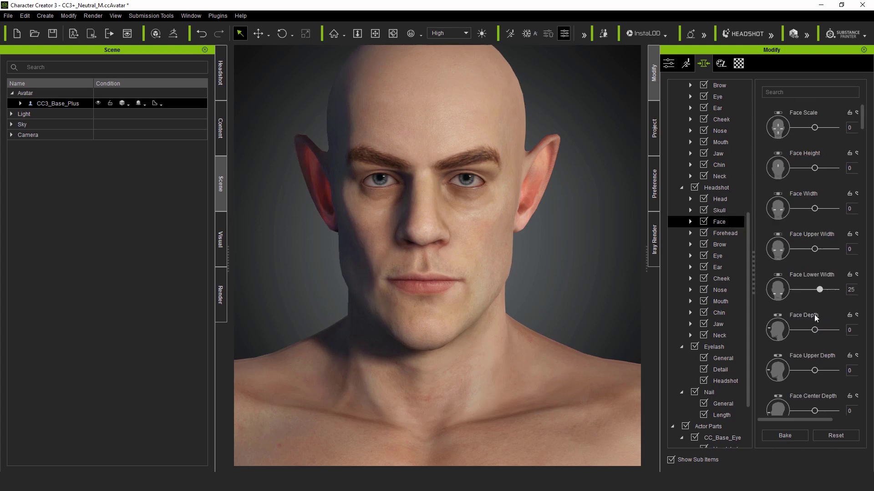
pyautogui.scroll(-1, 813, 337)
# Step: In the Headshot Brow morphs, set Brow Depth L to 70
pyautogui.press('Down')
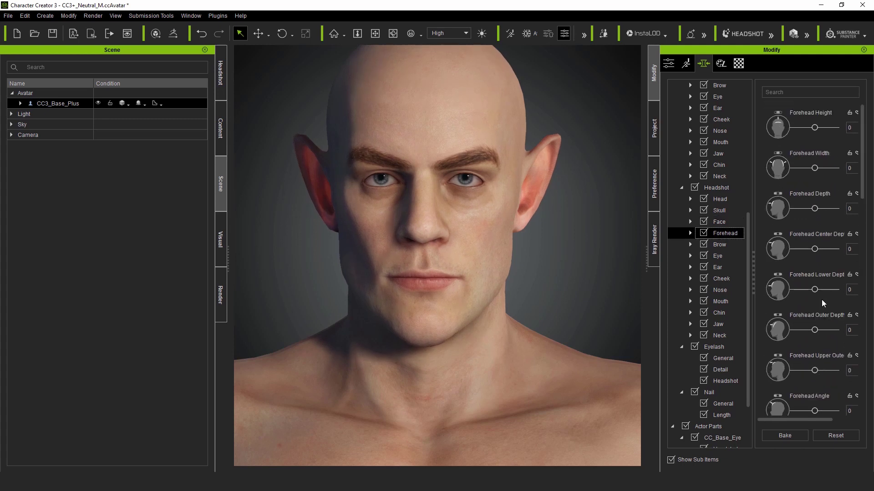
pyautogui.press('Down')
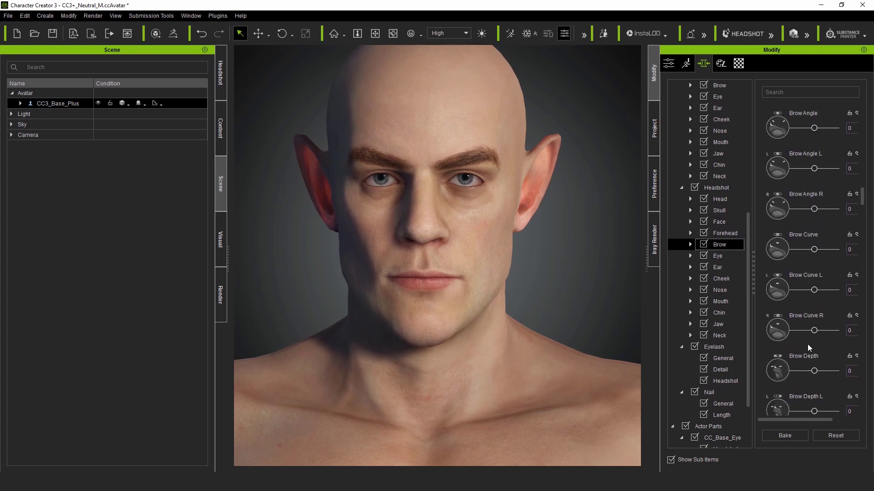
pyautogui.scroll(-4, 807, 344)
pyautogui.moveTo(527, 231); pyautogui.dragTo(409, 231, button='right')
pyautogui.scroll(3, 410, 230)
pyautogui.moveTo(814, 253); pyautogui.dragTo(829, 252)
pyautogui.moveTo(413, 293); pyautogui.dragTo(525, 294, button='right')
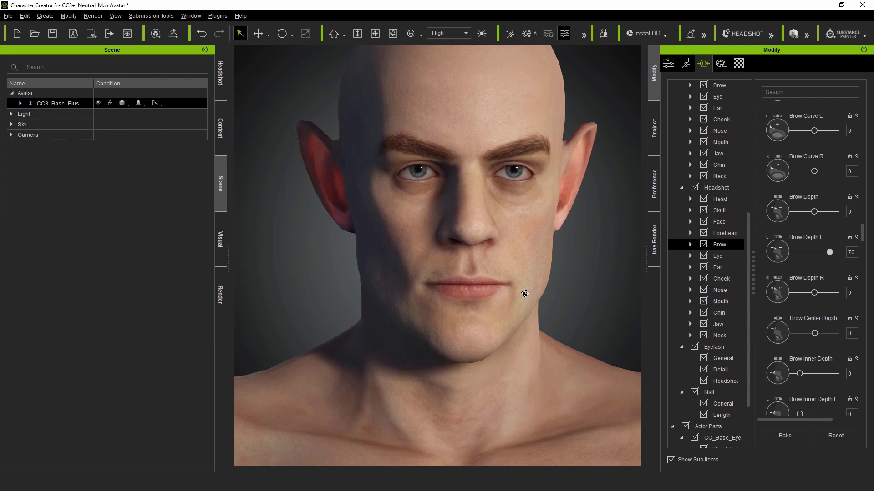
# Step: Filter the Headshot Eye morphs by "round", set Eye Round to 58, and clear the filter
pyautogui.press('Down')
pyautogui.click(819, 92)
pyautogui.write('round')
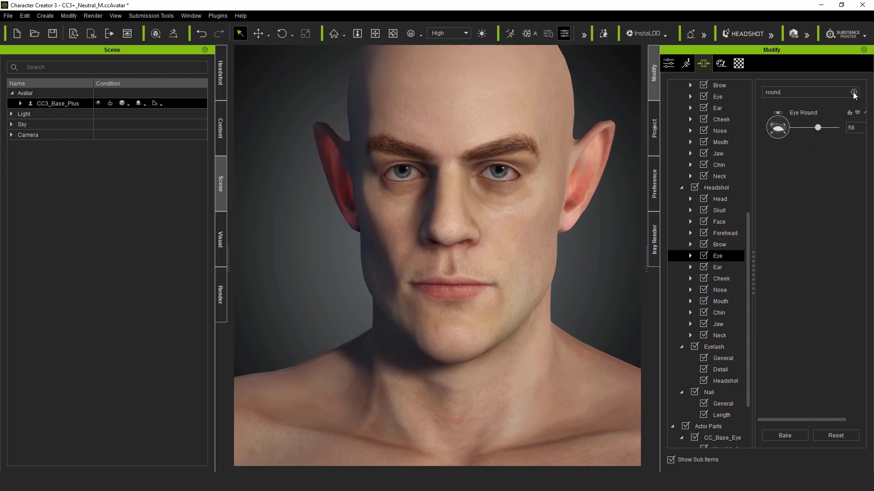
pyautogui.click(854, 93)
# Step: In the Headshot Cheek morphs, reduce Cheek Scale and set Cheek Width to -25
pyautogui.scroll(-5, 808, 330)
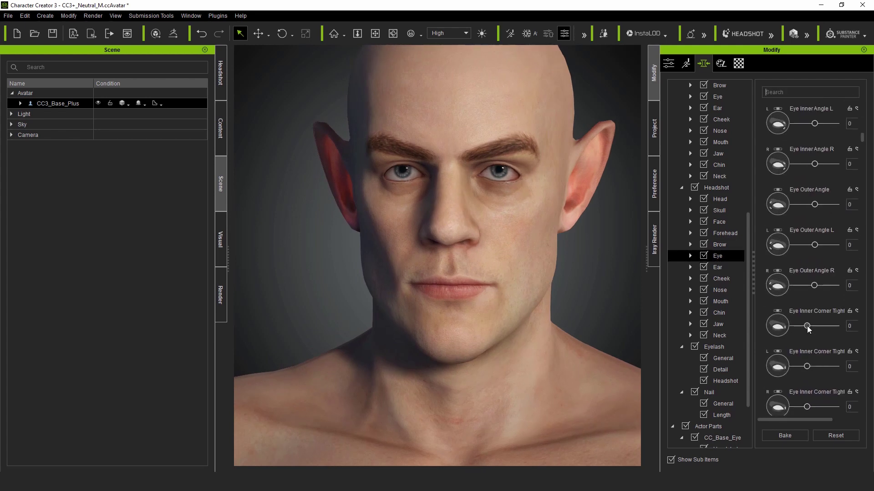
pyautogui.press('Down')
pyautogui.press('Down')
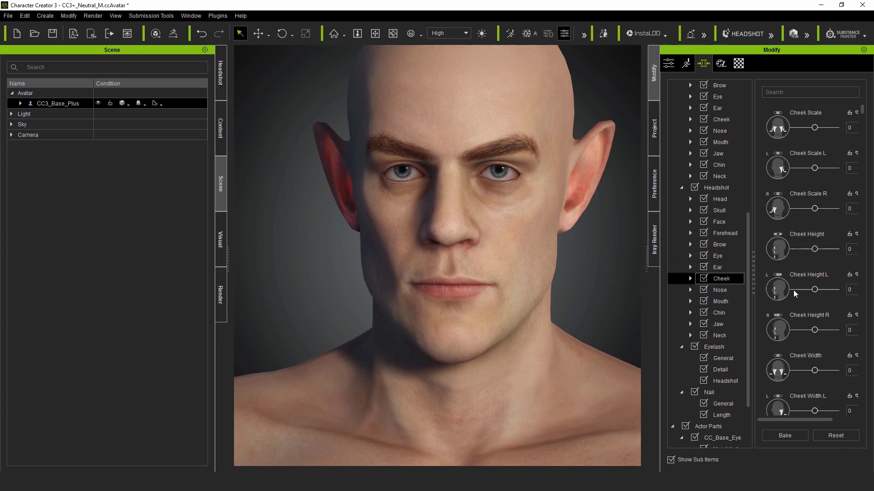
pyautogui.moveTo(815, 128)
pyautogui.mouseDown()
pyautogui.moveTo(825, 128)
pyautogui.moveTo(804, 128)
pyautogui.mouseUp()
pyautogui.scroll(-1, 817, 324)
pyautogui.moveTo(814, 325); pyautogui.dragTo(824, 324)
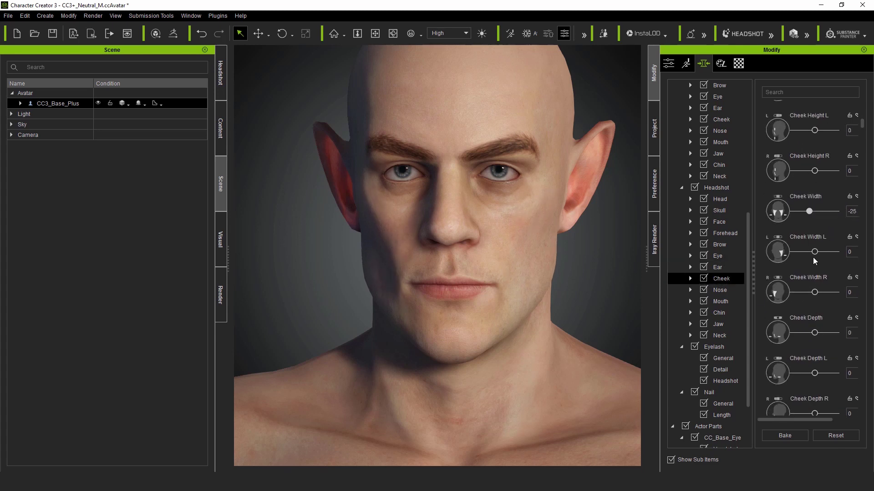
# Step: In the Headshot Nose morphs, set Nose Offset to 87 and Nose Angle to 100
pyautogui.press('Down')
pyautogui.moveTo(814, 330); pyautogui.dragTo(836, 330)
pyautogui.scroll(-3, 812, 342)
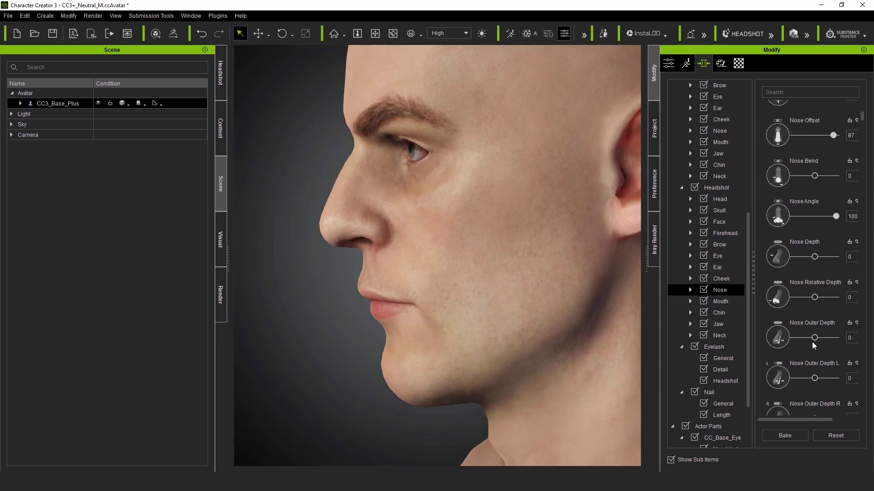
# Step: Filter the nose morphs by "th" and set Nose Relative Depth to 55, Nose Outer Depth L to 31 and Nose Ridge Width to 31
pyautogui.click(786, 92)
pyautogui.write('th')
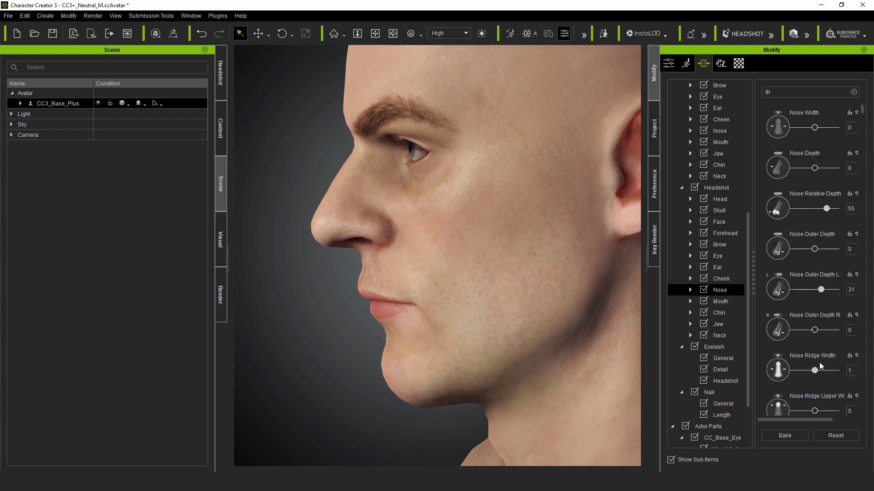
pyautogui.scroll(-2, 819, 363)
pyautogui.moveTo(815, 302); pyautogui.dragTo(821, 303)
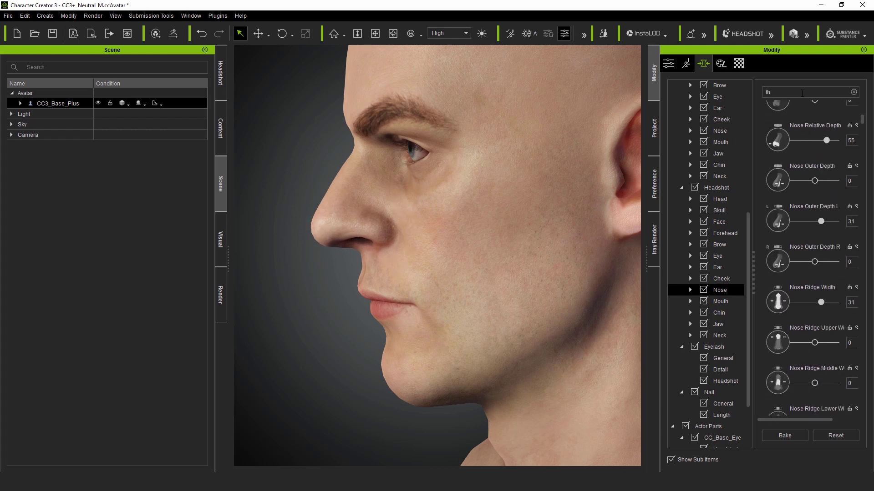
# Step: In the Headshot Mouth morphs, set Mouth Curve to -68 and slightly increase two sliders further down the list
pyautogui.click(720, 301)
pyautogui.scroll(-4, 814, 310)
pyautogui.scroll(-3, 819, 311)
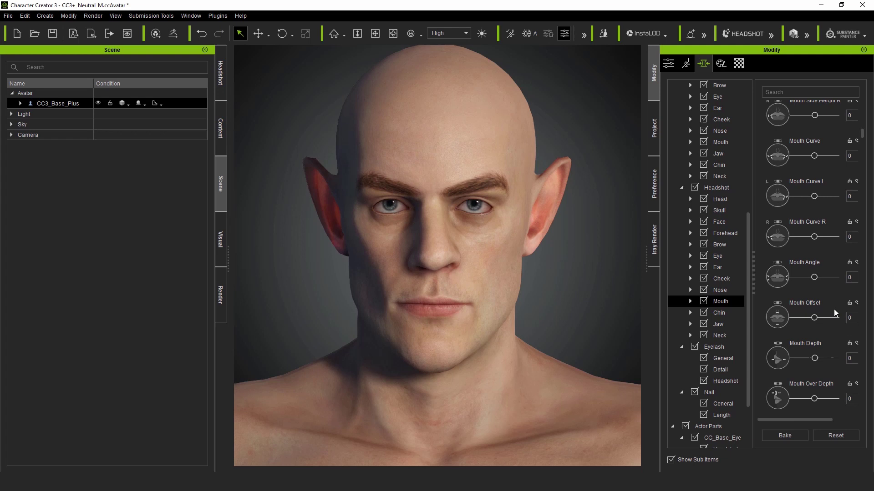
pyautogui.moveTo(794, 166); pyautogui.dragTo(800, 165)
pyautogui.scroll(1, 568, 294)
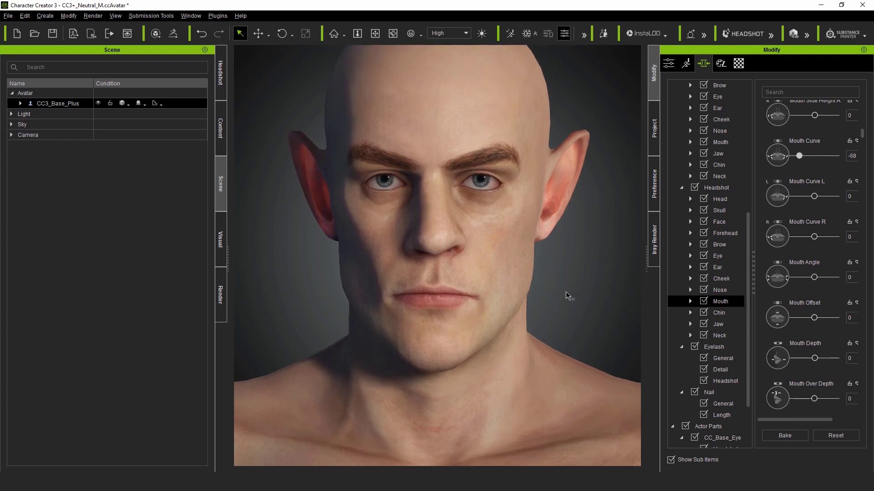
pyautogui.scroll(-4, 815, 339)
pyautogui.moveTo(814, 339); pyautogui.dragTo(820, 339)
pyautogui.scroll(-3, 819, 340)
pyautogui.moveTo(815, 346); pyautogui.dragTo(817, 344)
# Step: In the Headshot Chin and Jaw morphs, set Chin Crease Height to 40, Jaw Width to 59 and Jaw Side Height R to 54, and slightly raise Jaw Back Height
pyautogui.press('Down')
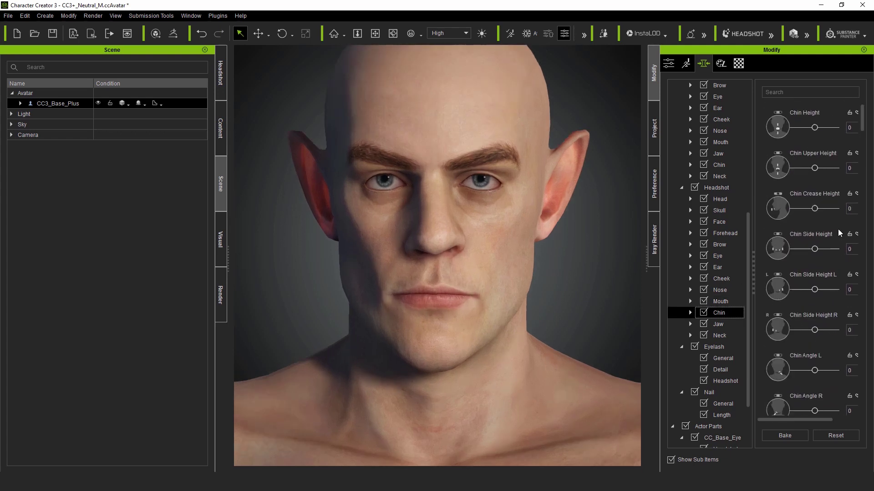
pyautogui.scroll(-6, 814, 255)
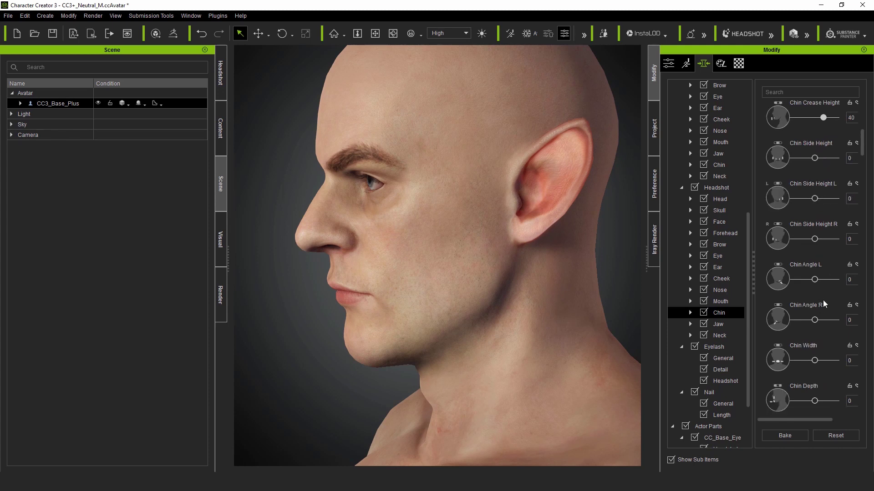
pyautogui.press('Down')
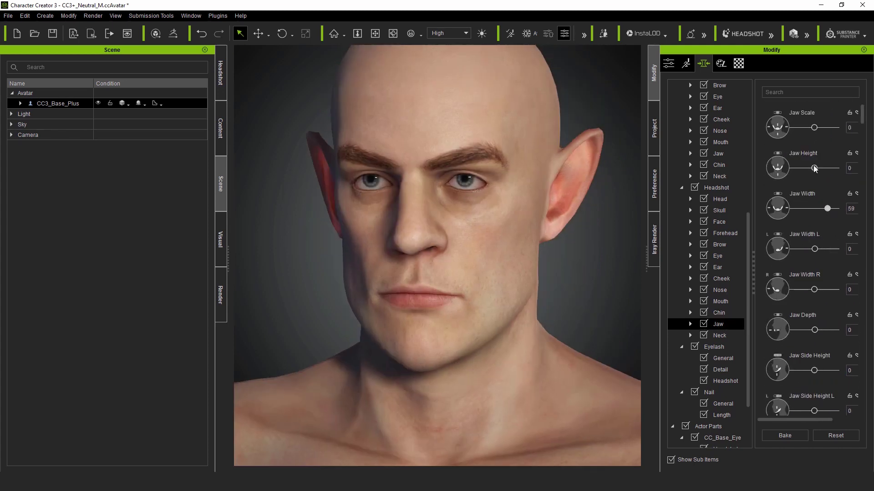
pyautogui.scroll(-2, 815, 255)
pyautogui.moveTo(814, 360); pyautogui.dragTo(826, 359)
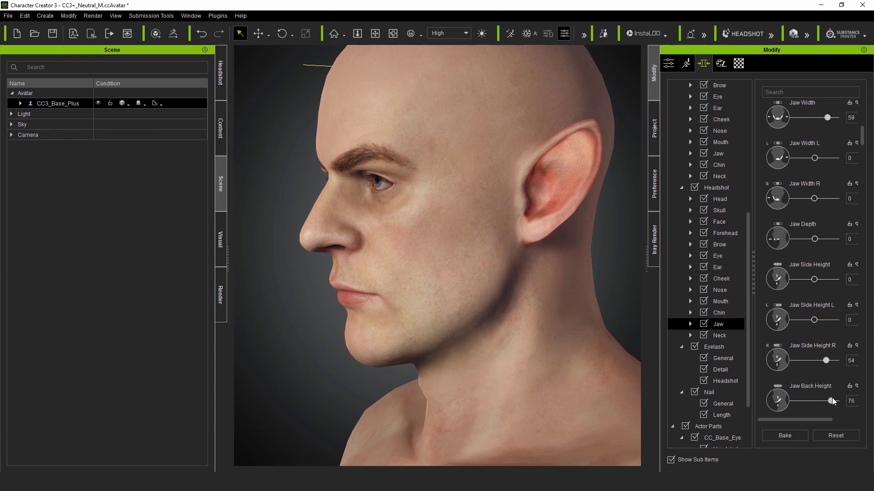
pyautogui.moveTo(831, 400); pyautogui.dragTo(818, 401)
pyautogui.scroll(-2, 716, 304)
# Step: In the Eyelash morphs, set Eyelash Outer Width to 43
pyautogui.click(714, 278)
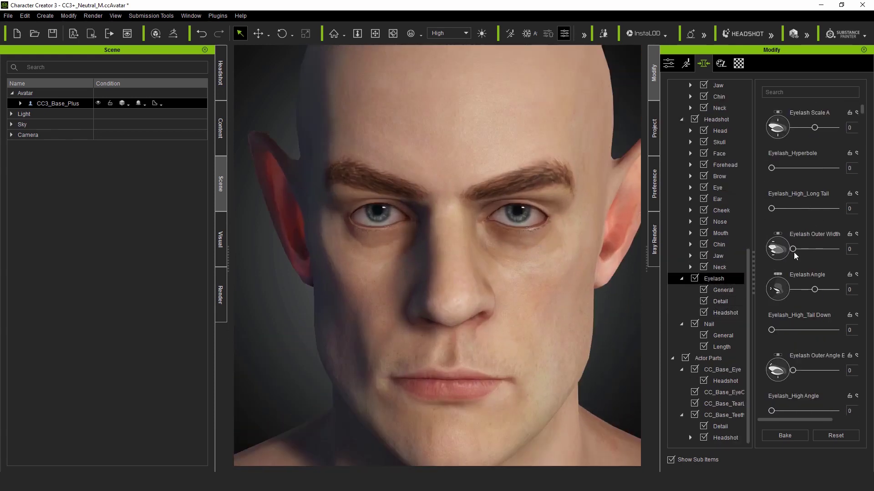
pyautogui.moveTo(795, 256); pyautogui.dragTo(814, 257)
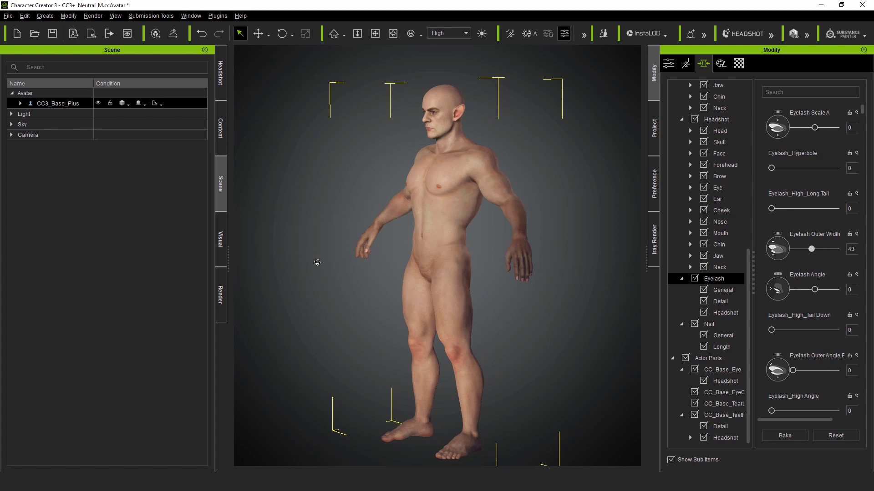
# Step: In the Nail morphs, set Nail Shape A to 100, Nail Shape B to 75, Nail Almond to 15 and Nail Arrowhead to 30
pyautogui.click(723, 325)
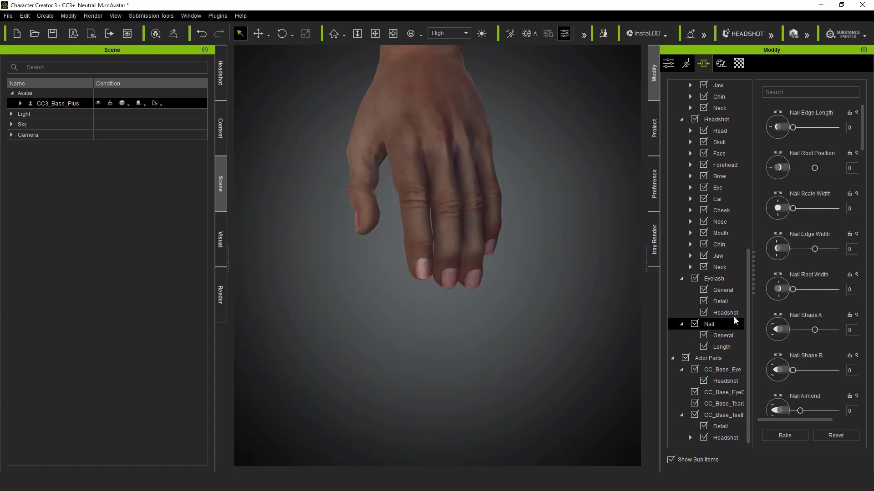
pyautogui.moveTo(814, 330); pyautogui.dragTo(837, 331)
pyautogui.scroll(-1, 818, 353)
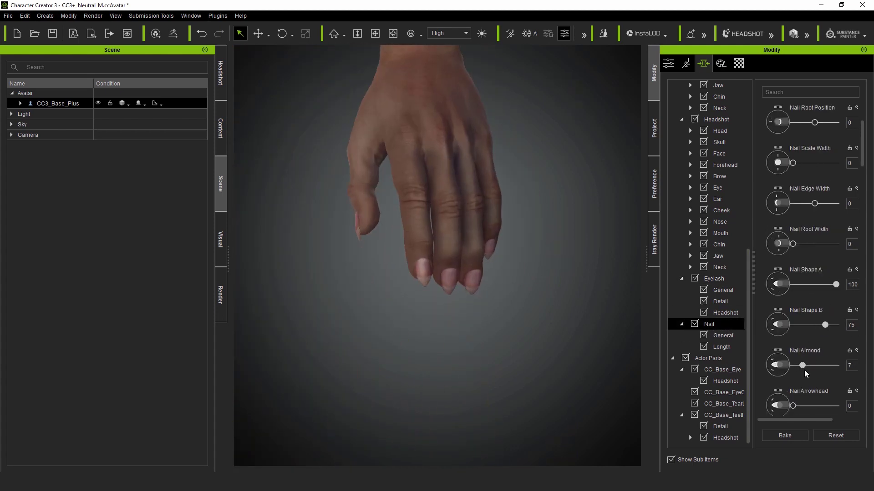
pyautogui.moveTo(804, 370); pyautogui.dragTo(805, 369)
pyautogui.scroll(-1, 804, 370)
pyautogui.moveTo(793, 361); pyautogui.dragTo(814, 360)
# Step: Check the pointed nails up close and lower Nail Shape B to about 58
pyautogui.moveTo(409, 314); pyautogui.dragTo(501, 314, button='right')
pyautogui.scroll(3, 501, 314)
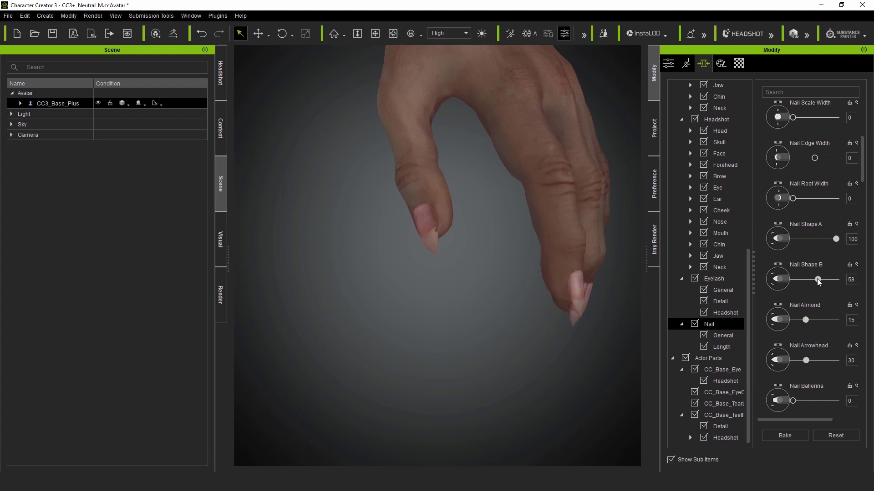
pyautogui.moveTo(817, 279); pyautogui.dragTo(816, 287)
pyautogui.click(862, 207)
pyautogui.scroll(-2, 807, 303)
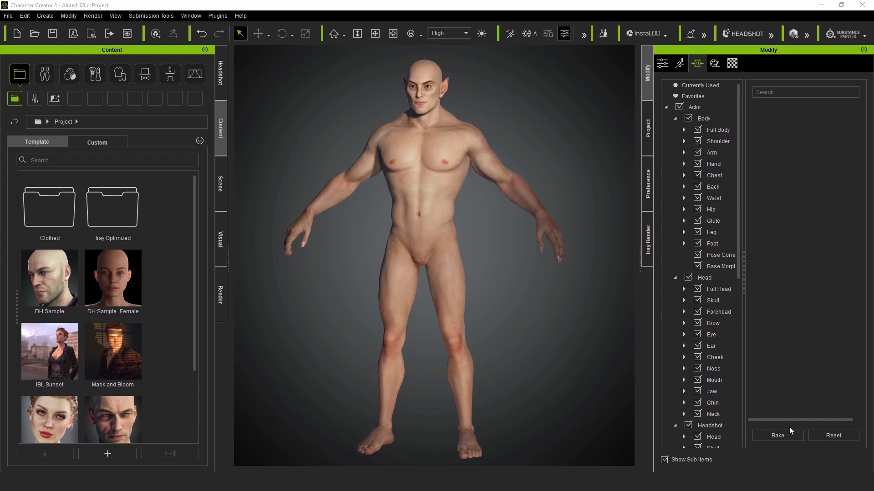
# Step: Examine the wireframe topology of the avatar's full body, chest and head from several angles
pyautogui.moveTo(547, 297); pyautogui.dragTo(300, 302, button='right')
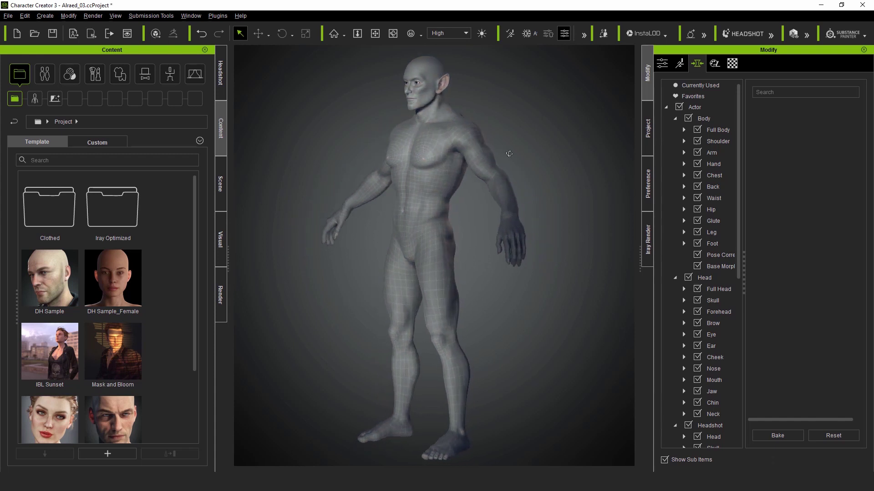
pyautogui.scroll(5, 539, 189)
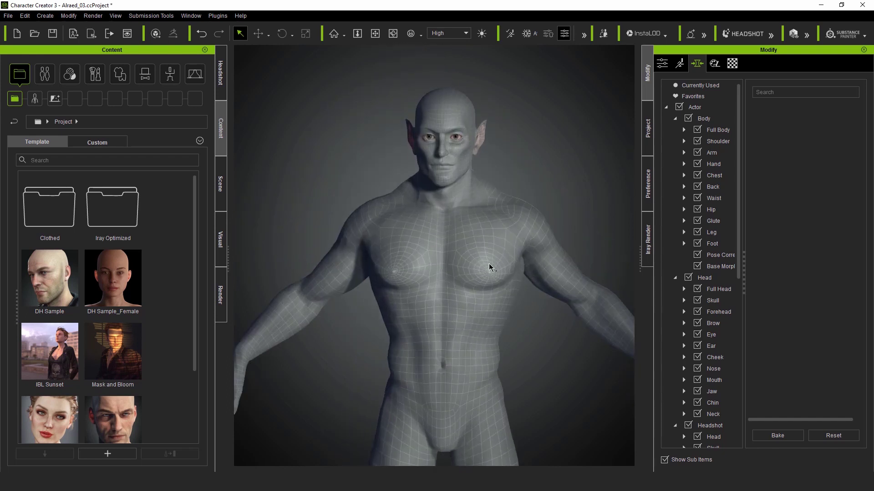
pyautogui.scroll(2, 488, 263)
pyautogui.moveTo(508, 244); pyautogui.dragTo(444, 240, button='right')
pyautogui.moveTo(546, 230); pyautogui.dragTo(477, 232, button='right')
pyautogui.moveTo(431, 278); pyautogui.dragTo(431, 327, button='middle')
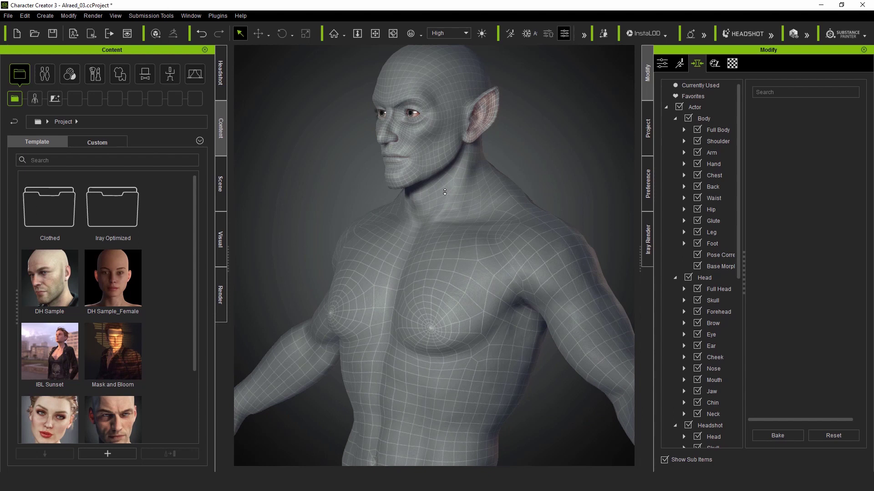
pyautogui.scroll(3, 430, 291)
pyautogui.moveTo(429, 255); pyautogui.dragTo(429, 332, button='middle')
pyautogui.moveTo(473, 265); pyautogui.dragTo(497, 347, button='right')
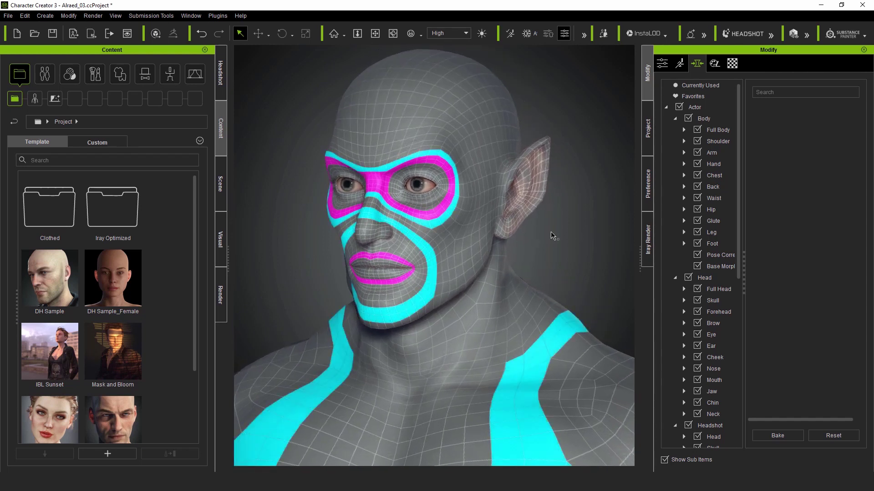
# Step: Examine the coloured edge loops around the eyes, mouth and shoulders of the wireframe avatar
pyautogui.moveTo(598, 220); pyautogui.dragTo(553, 223, button='right')
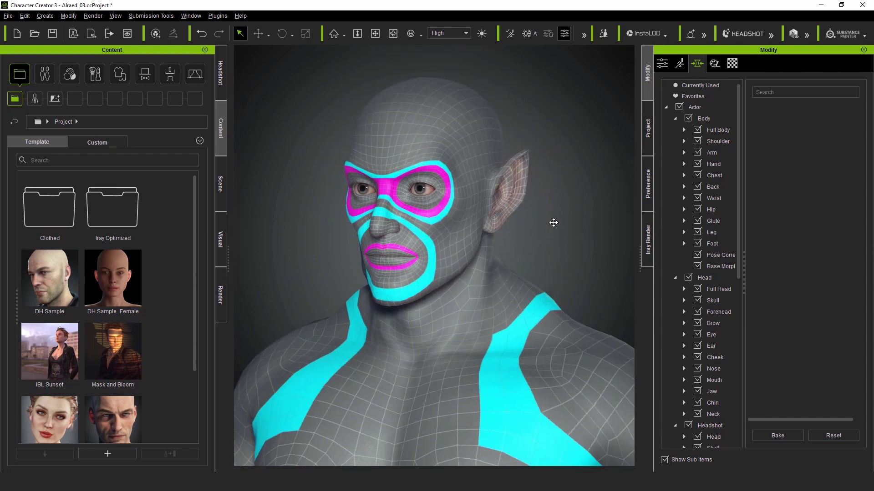
pyautogui.moveTo(553, 223); pyautogui.dragTo(548, 203, button='middle')
pyautogui.moveTo(344, 250)
pyautogui.mouseDown(button='right')
pyautogui.moveTo(443, 249)
pyautogui.moveTo(343, 250)
pyautogui.mouseUp(button='right')
pyautogui.scroll(2, 393, 238)
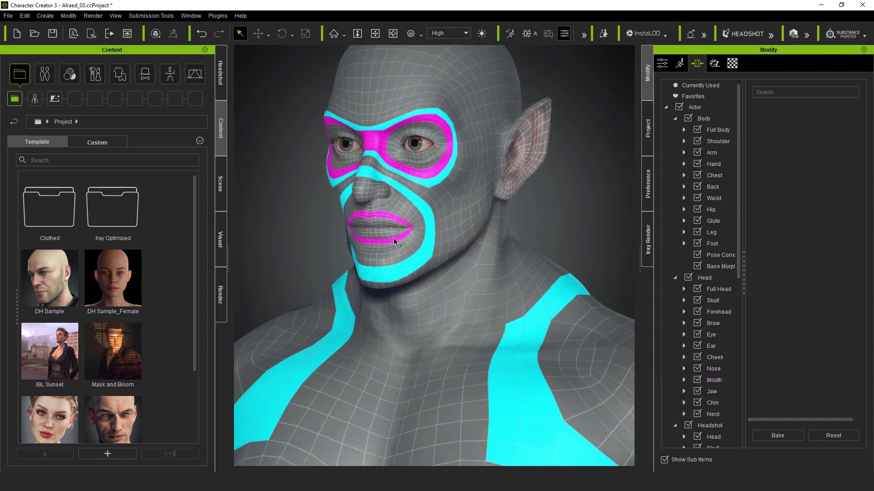
pyautogui.scroll(1, 393, 238)
pyautogui.moveTo(394, 212); pyautogui.dragTo(425, 293, button='middle')
pyautogui.scroll(2, 445, 291)
pyautogui.moveTo(446, 276); pyautogui.dragTo(489, 279, button='right')
# Step: Try the Sad_12 expression from the 02-Sad style in Edit Facial, restore the default face and close the editor
pyautogui.click(680, 62)
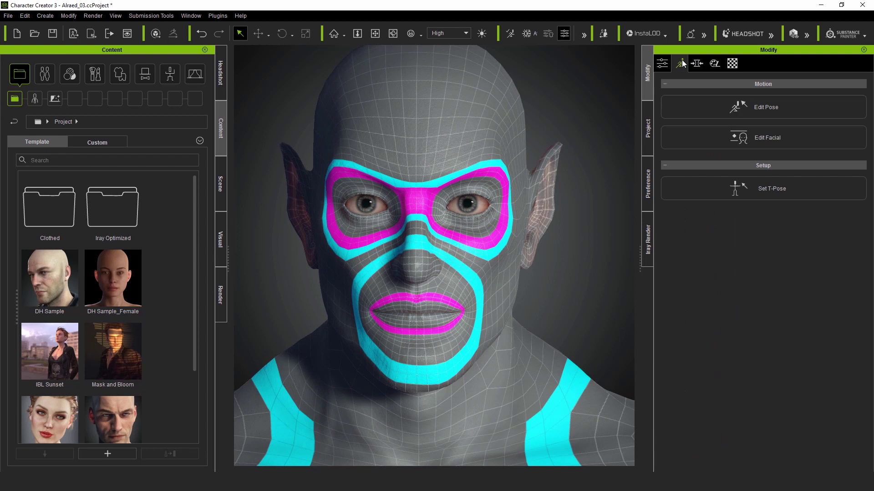
pyautogui.click(784, 146)
pyautogui.moveTo(482, 132); pyautogui.dragTo(718, 119)
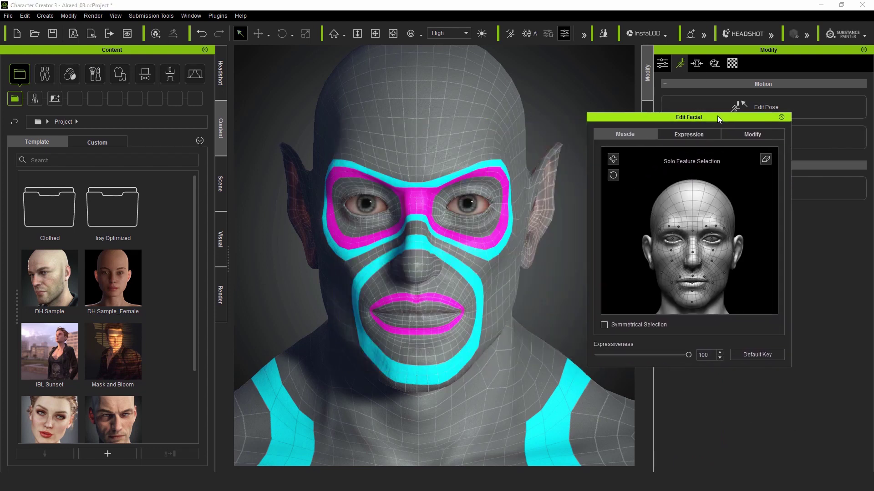
pyautogui.click(691, 138)
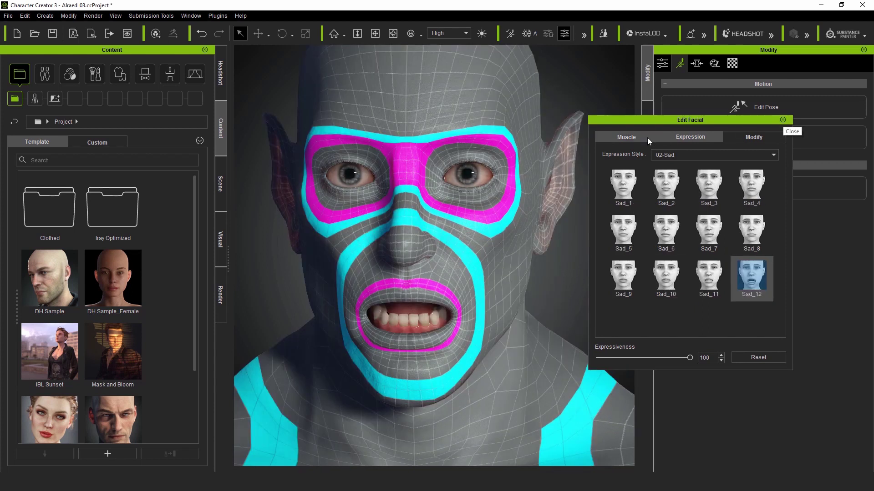
pyautogui.click(637, 136)
pyautogui.click(769, 357)
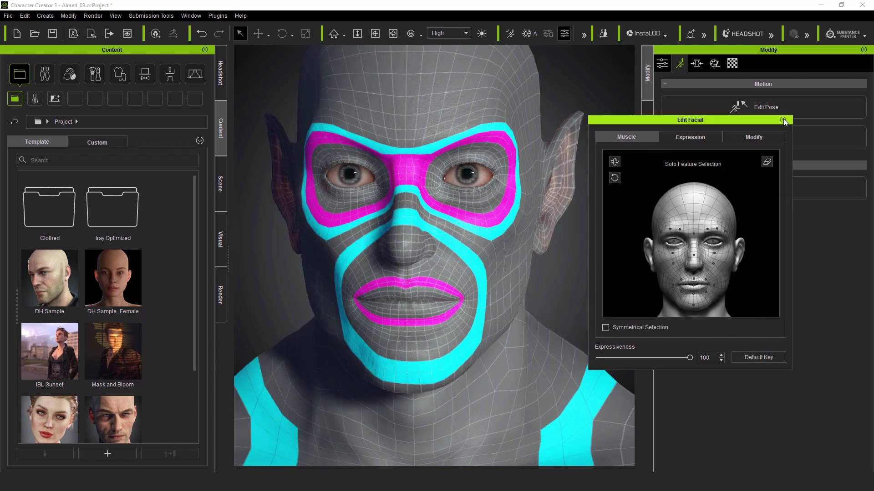
pyautogui.click(783, 120)
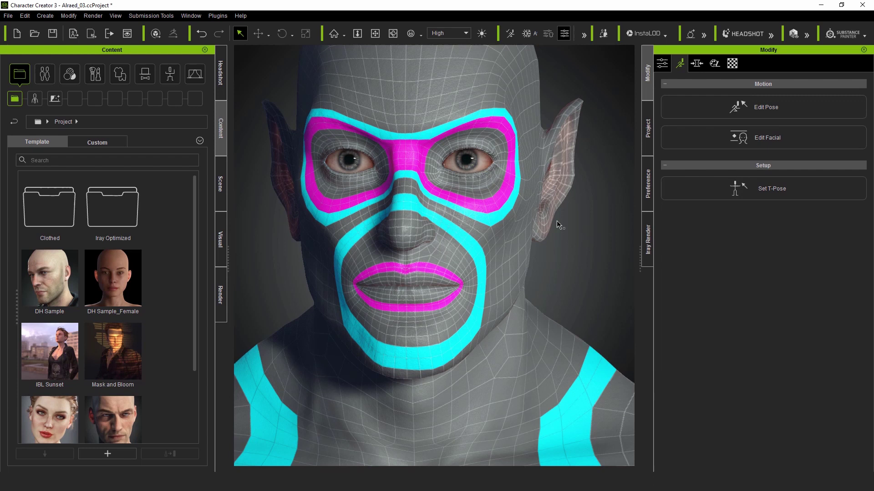
# Step: Open the 2_Male Pose motion library, apply the Moving_Walk_02 pose to the avatar and view it from the side
pyautogui.press('f')
pyautogui.moveTo(524, 168); pyautogui.dragTo(519, 181, button='middle')
pyautogui.scroll(1, 513, 181)
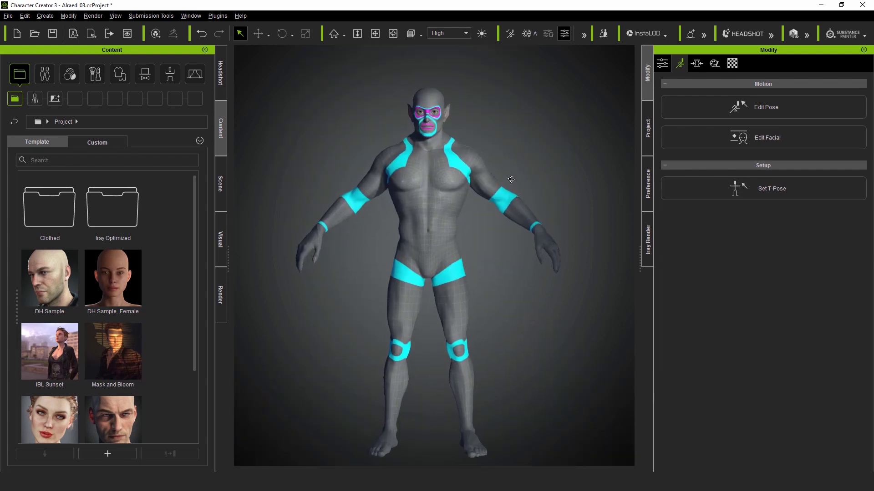
pyautogui.moveTo(511, 179); pyautogui.dragTo(492, 181, button='right')
pyautogui.click(172, 78)
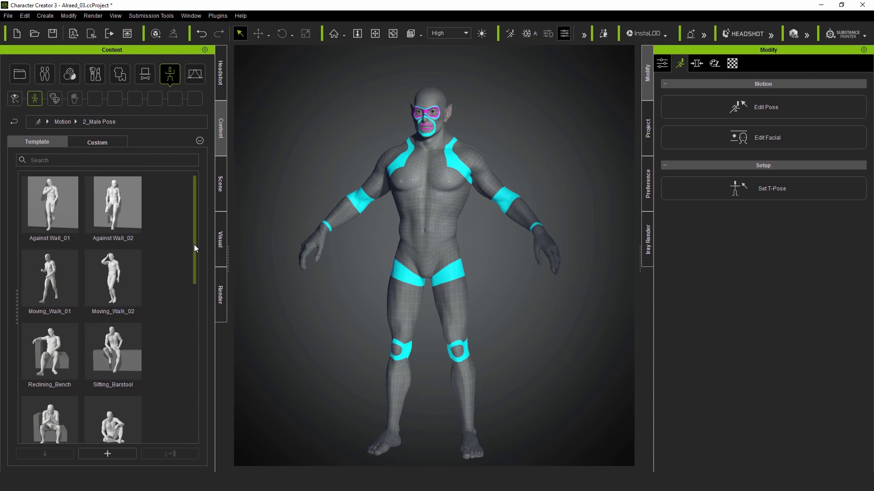
pyautogui.moveTo(194, 244); pyautogui.dragTo(195, 256)
pyautogui.moveTo(113, 248); pyautogui.dragTo(454, 203)
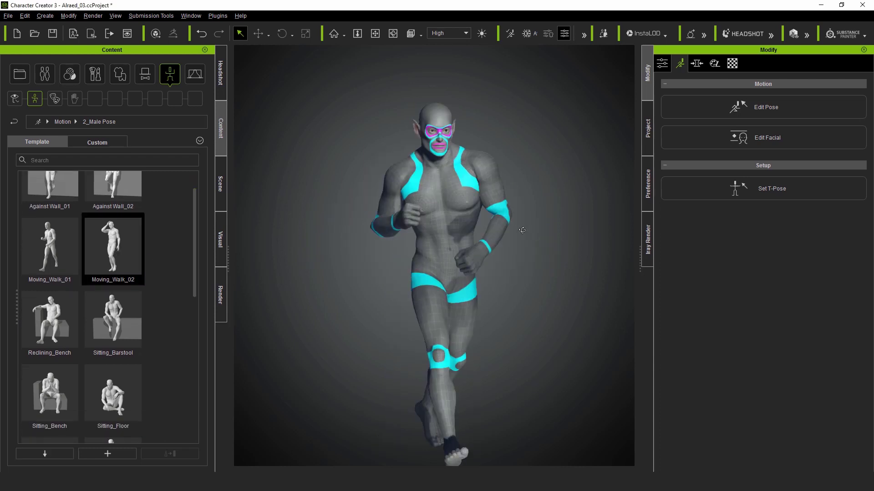
pyautogui.moveTo(522, 230); pyautogui.dragTo(315, 232, button='right')
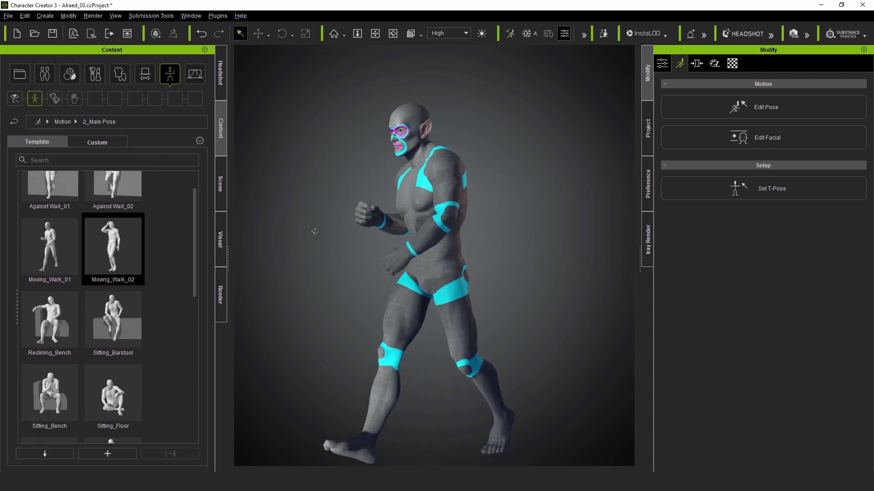
# Step: Try the Moving_Walk_01 and Against Wall_01 poses on the avatar
pyautogui.moveTo(49, 248); pyautogui.dragTo(383, 253)
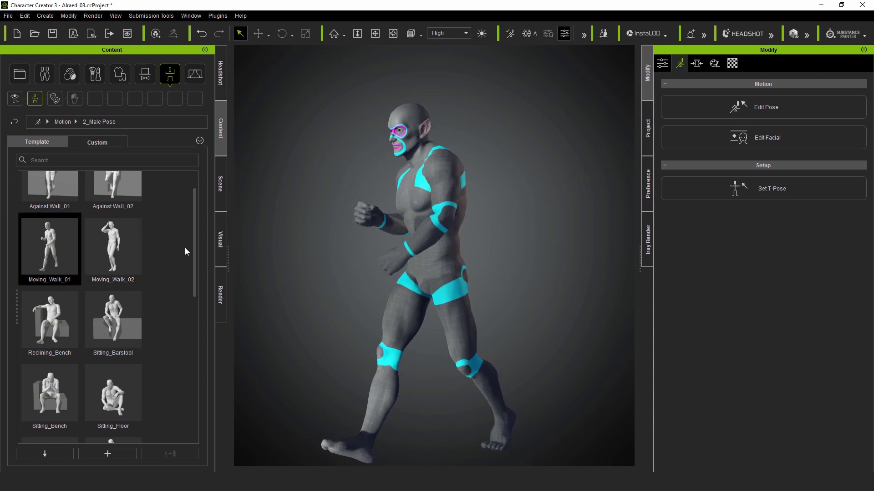
pyautogui.scroll(1, 185, 251)
pyautogui.moveTo(66, 208); pyautogui.dragTo(587, 242)
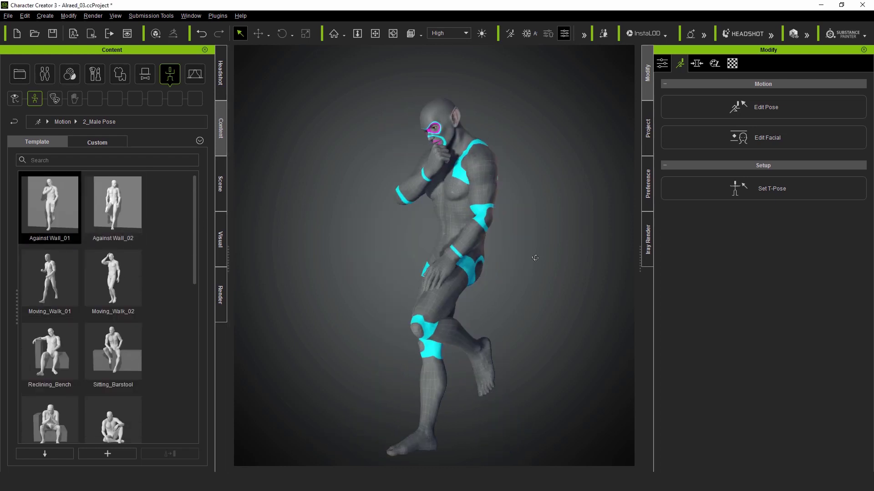
pyautogui.moveTo(535, 258); pyautogui.dragTo(274, 267, button='right')
# Step: Try the Standing_04 and Standing_09 poses on the avatar
pyautogui.scroll(-5, 138, 318)
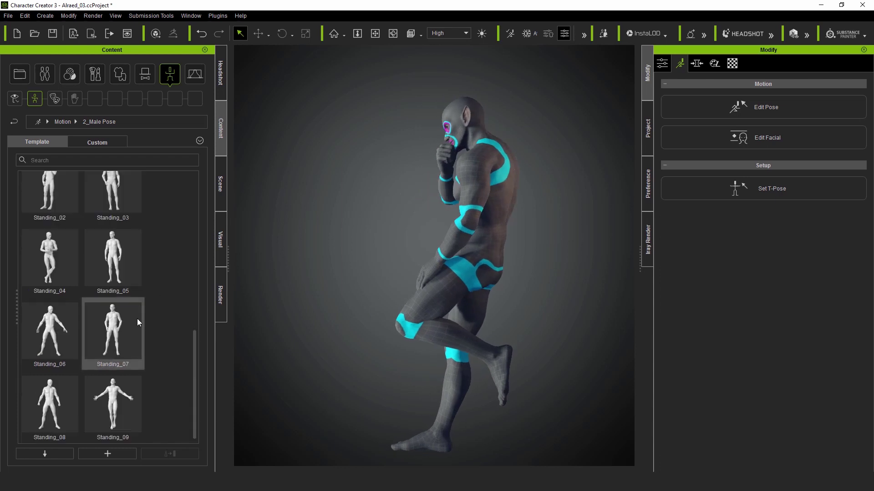
pyautogui.doubleClick(53, 253)
pyautogui.moveTo(507, 267); pyautogui.dragTo(728, 277, button='right')
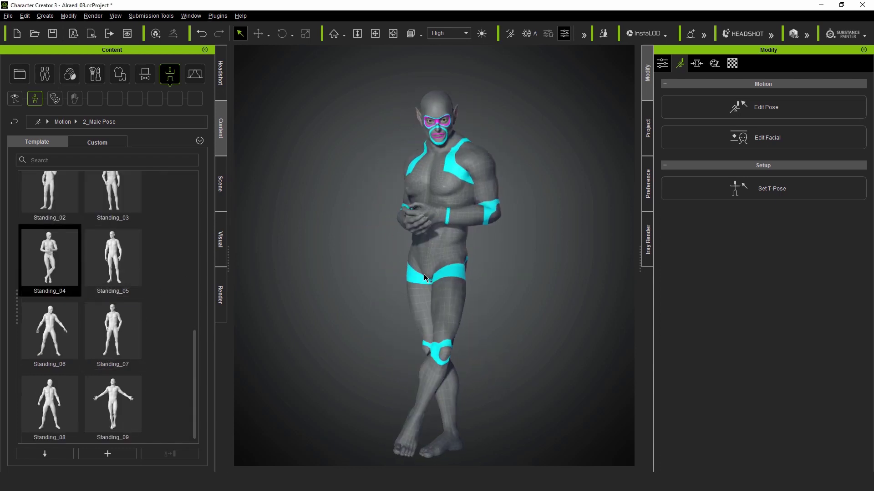
pyautogui.doubleClick(113, 403)
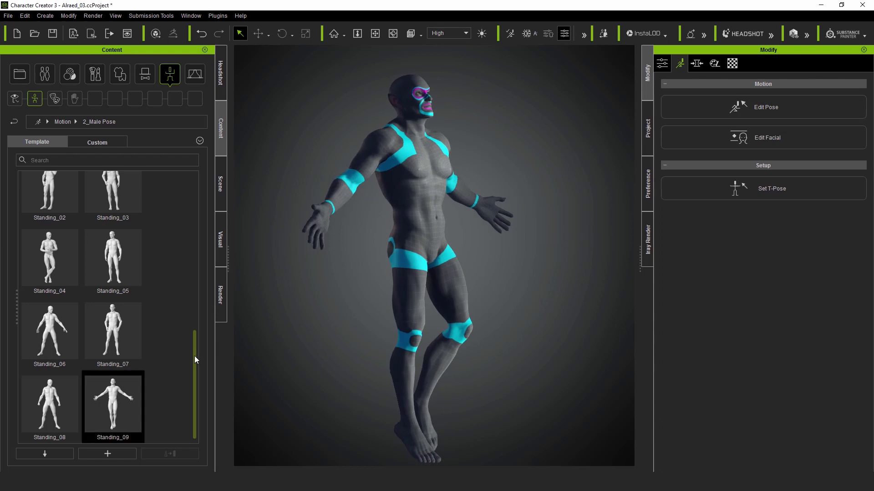
# Step: Apply the Sitting_Bench pose to the avatar and check the mesh deformation from close up and from the front
pyautogui.moveTo(195, 355); pyautogui.dragTo(190, 232)
pyautogui.doubleClick(49, 337)
pyautogui.scroll(5, 460, 282)
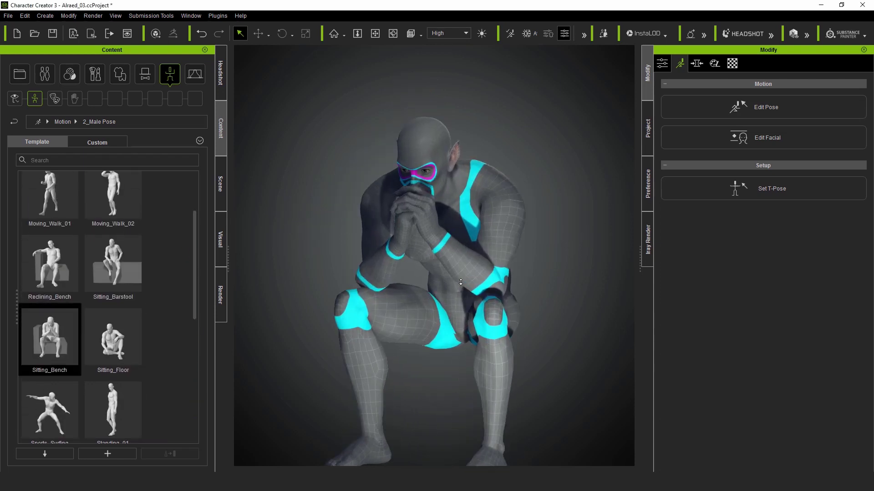
pyautogui.moveTo(461, 282); pyautogui.dragTo(613, 294, button='right')
pyautogui.scroll(-3, 413, 263)
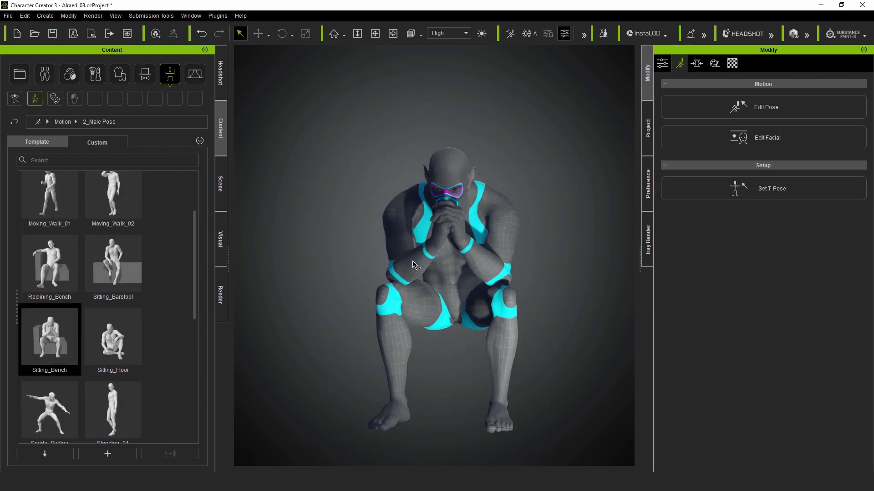
# Step: Leave the 2_Male Pose folder, browse the Motion library and open another of its items
pyautogui.click(14, 122)
pyautogui.scroll(-3, 159, 237)
pyautogui.scroll(3, 83, 212)
pyautogui.doubleClick(113, 348)
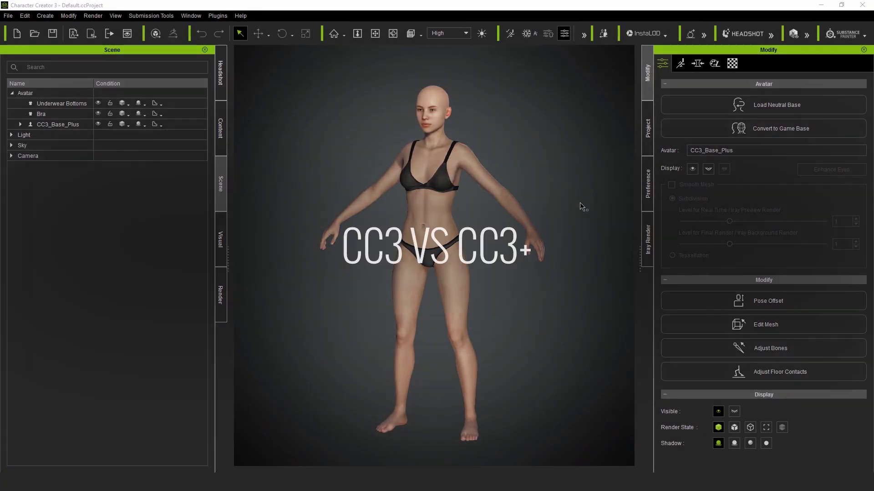
# Step: Load the CC3_DH_0Male avatar from the Base avatar templates with the Replace All option
pyautogui.moveTo(582, 205); pyautogui.dragTo(575, 201, button='middle')
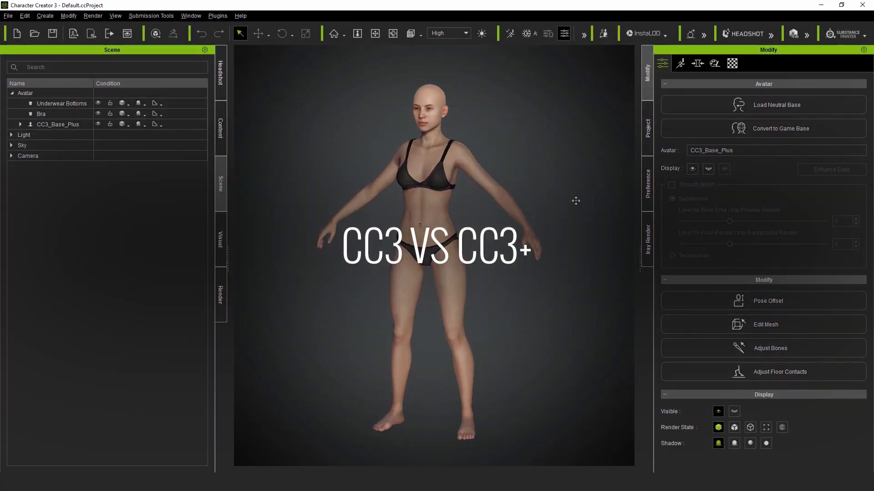
pyautogui.click(220, 121)
pyautogui.scroll(2, 190, 325)
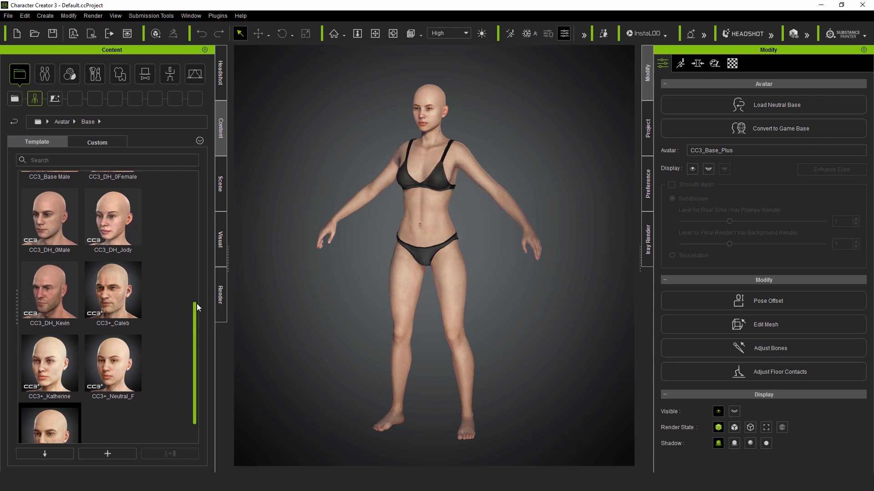
pyautogui.click(15, 98)
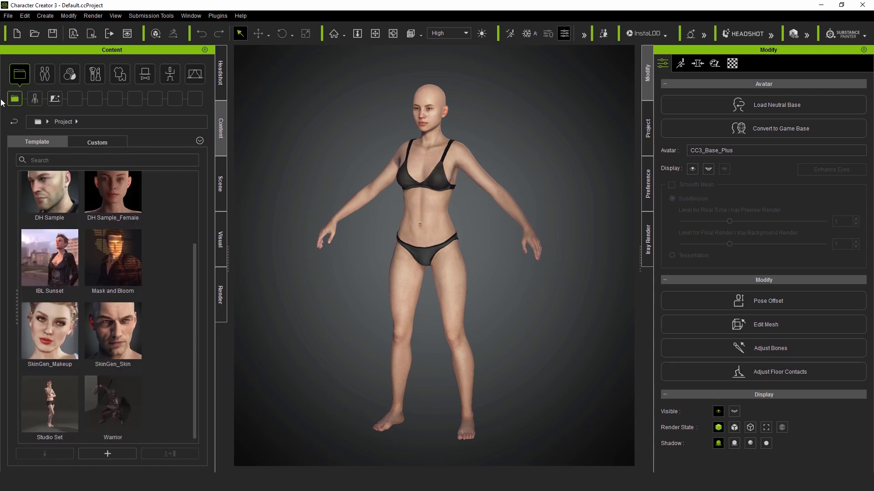
pyautogui.click(34, 99)
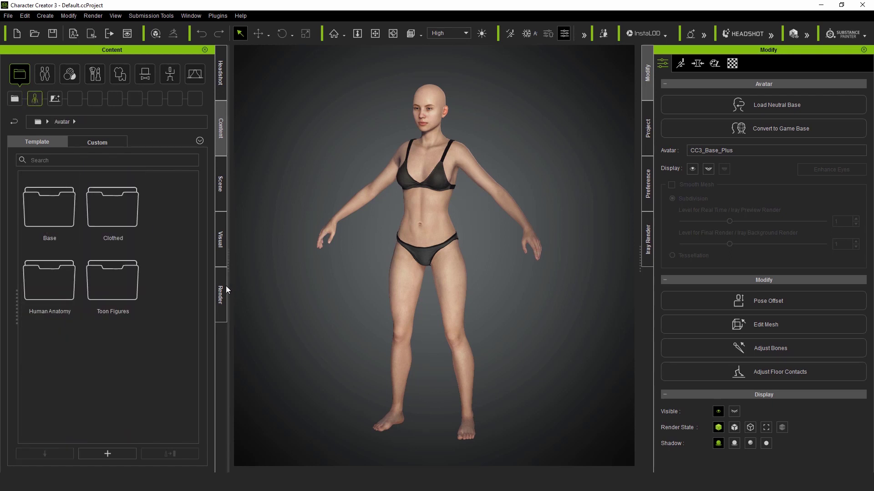
pyautogui.doubleClick(64, 210)
pyautogui.moveTo(194, 222); pyautogui.dragTo(209, 337)
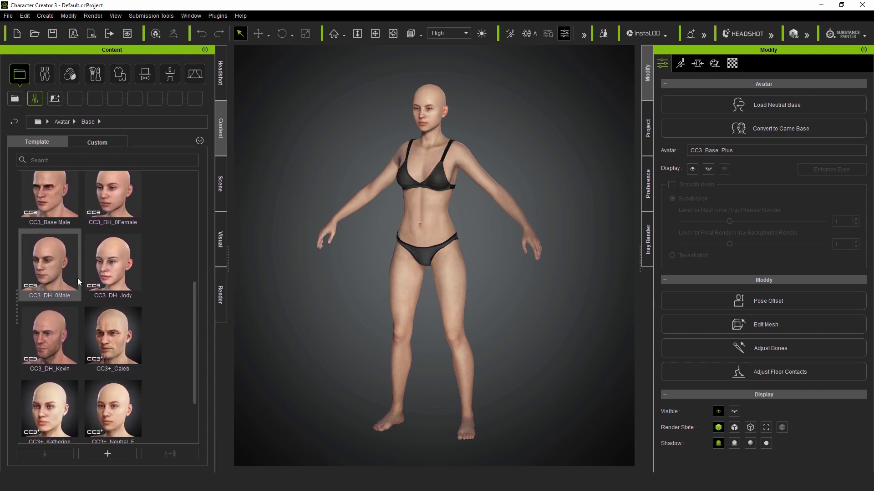
pyautogui.doubleClick(51, 272)
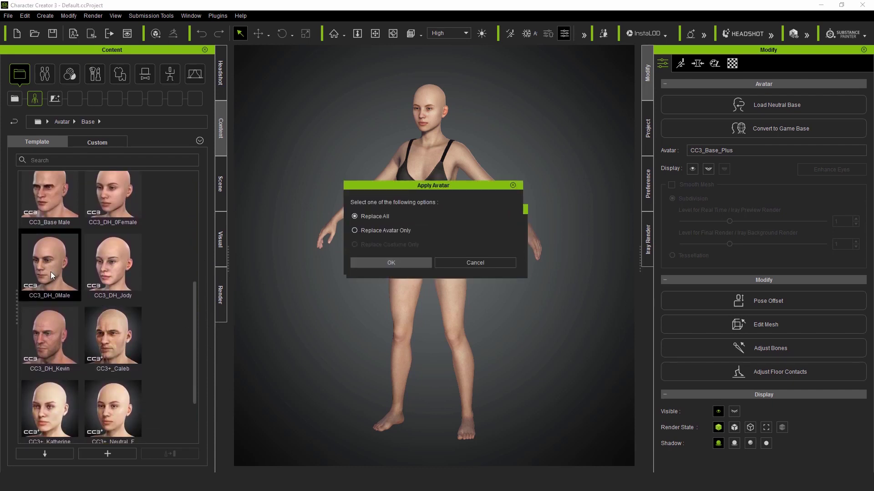
pyautogui.click(394, 266)
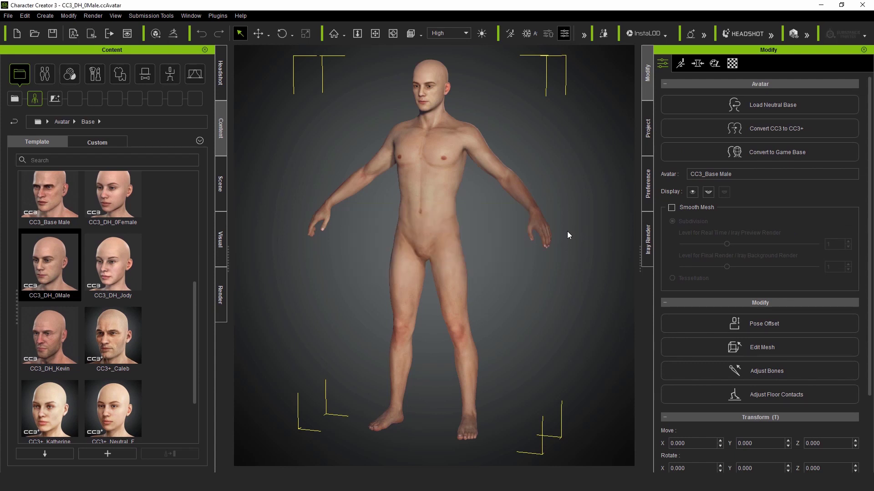
# Step: Send the male avatar's body, eye and teeth meshes to ZBrush through GoZ, using the Create action and T-Pose
pyautogui.press('j')
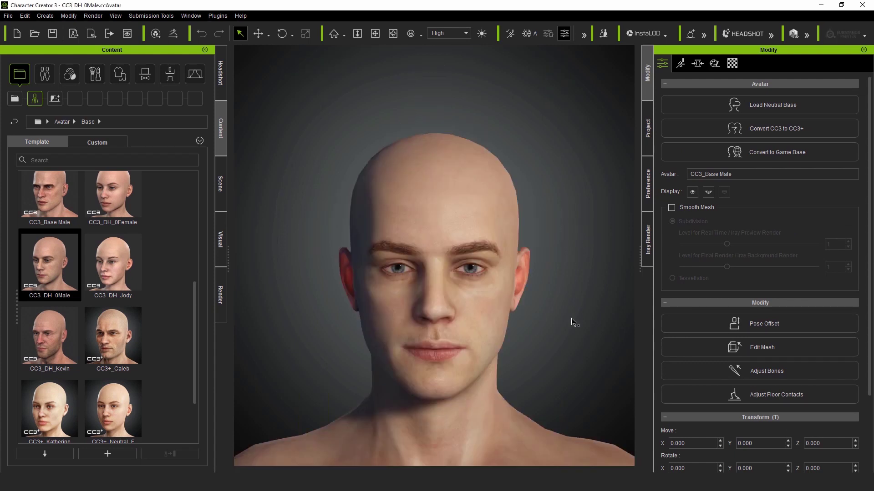
pyautogui.moveTo(571, 322); pyautogui.dragTo(517, 322, button='right')
pyautogui.moveTo(569, 347); pyautogui.dragTo(562, 316, button='middle')
pyautogui.scroll(1, 561, 316)
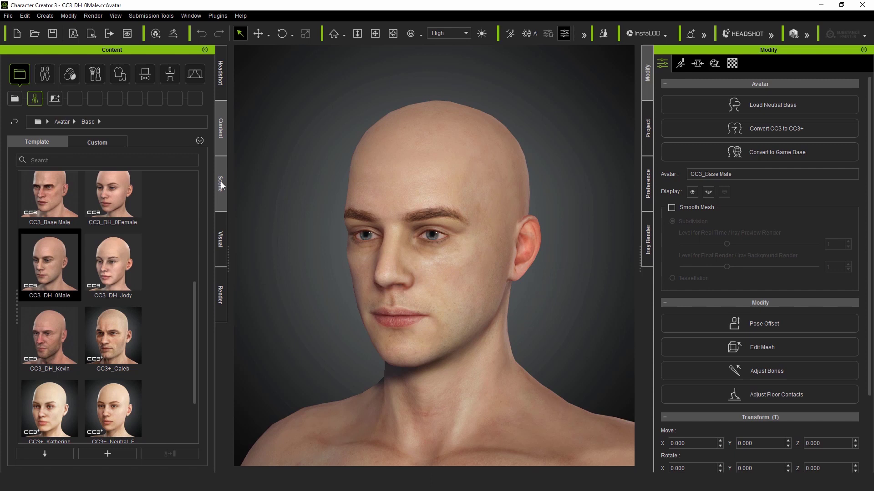
pyautogui.click(220, 182)
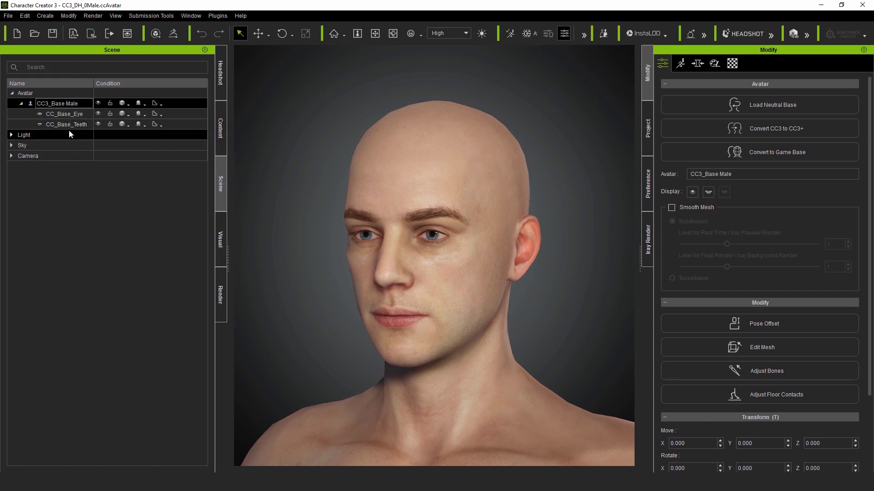
pyautogui.keyDown('shift'); pyautogui.click(70, 130); pyautogui.keyUp('shift')
pyautogui.click(62, 104)
pyautogui.keyDown('shift'); pyautogui.click(63, 127); pyautogui.keyUp('shift')
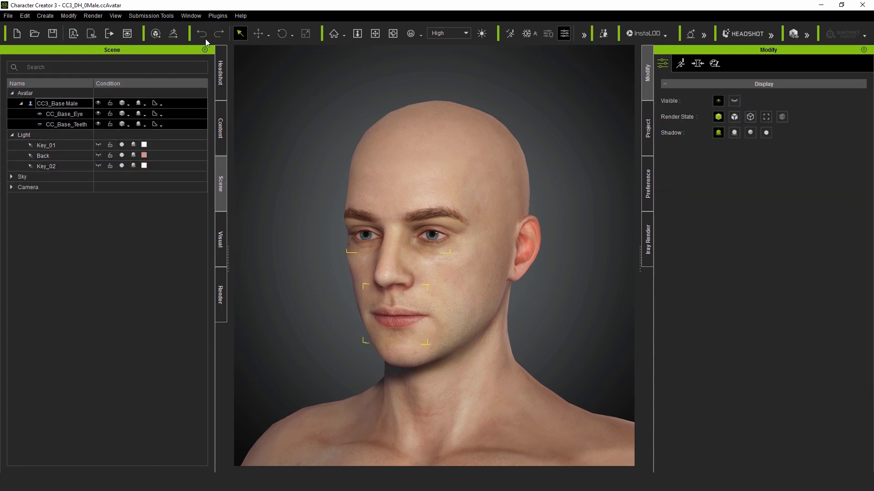
pyautogui.click(174, 35)
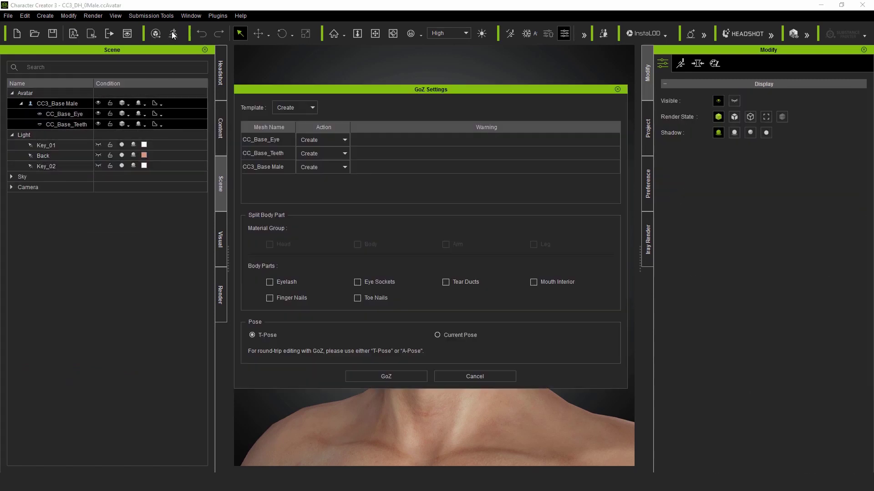
pyautogui.click(397, 373)
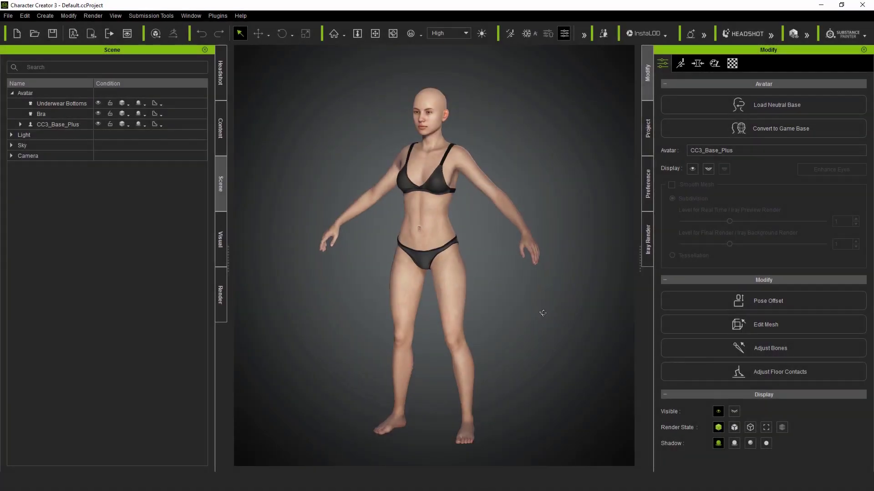
# Step: Load the CC3+_Neutral_M base avatar over the default female character with the Replace All option
pyautogui.click(221, 128)
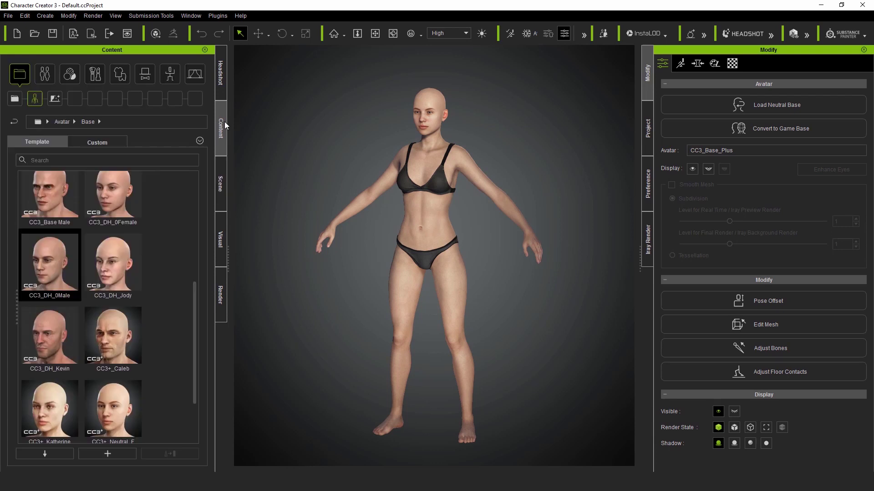
pyautogui.moveTo(194, 291); pyautogui.dragTo(191, 358)
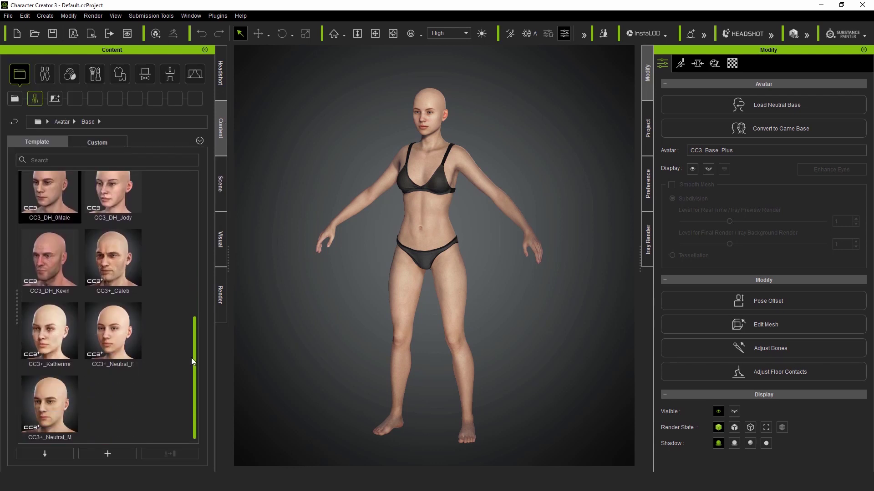
pyautogui.moveTo(44, 404); pyautogui.dragTo(357, 260)
pyautogui.doubleClick(54, 402)
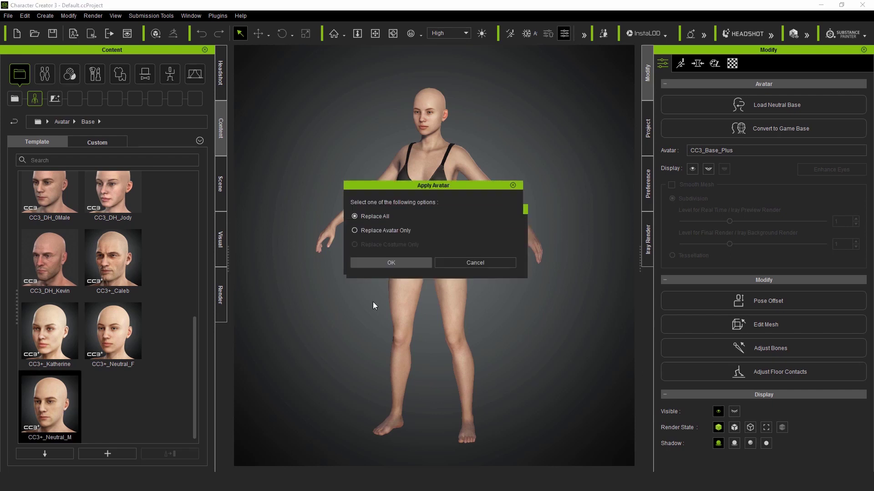
pyautogui.click(397, 263)
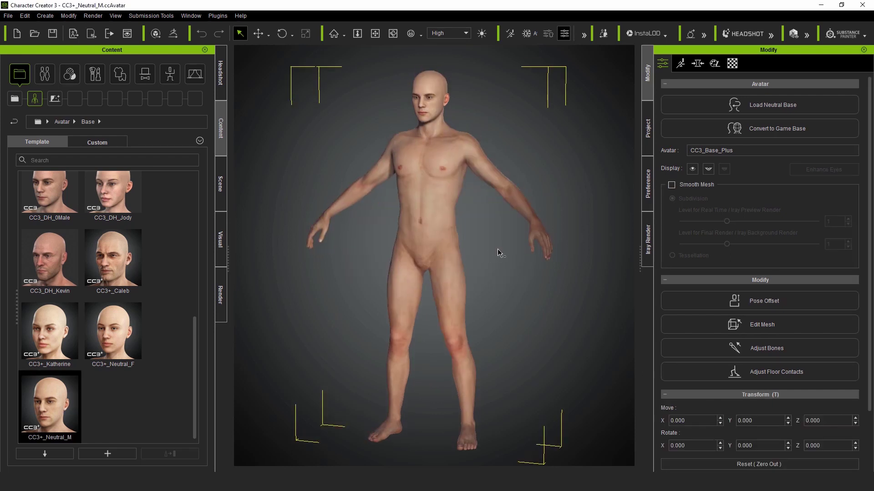
# Step: Select the CC3+ avatar's body with all its eye, teeth and tear submeshes and send them to ZBrush through GoZ
pyautogui.press('j')
pyautogui.moveTo(531, 356); pyautogui.dragTo(263, 150, button='right')
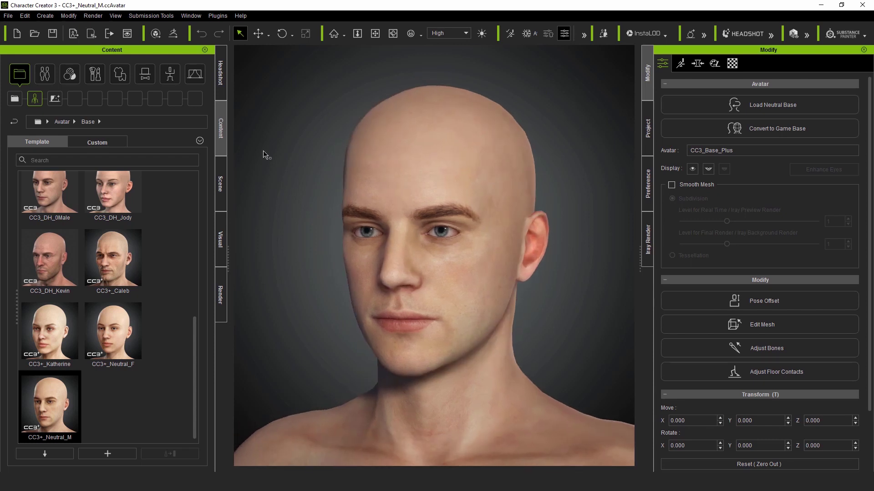
pyautogui.click(220, 185)
pyautogui.click(21, 103)
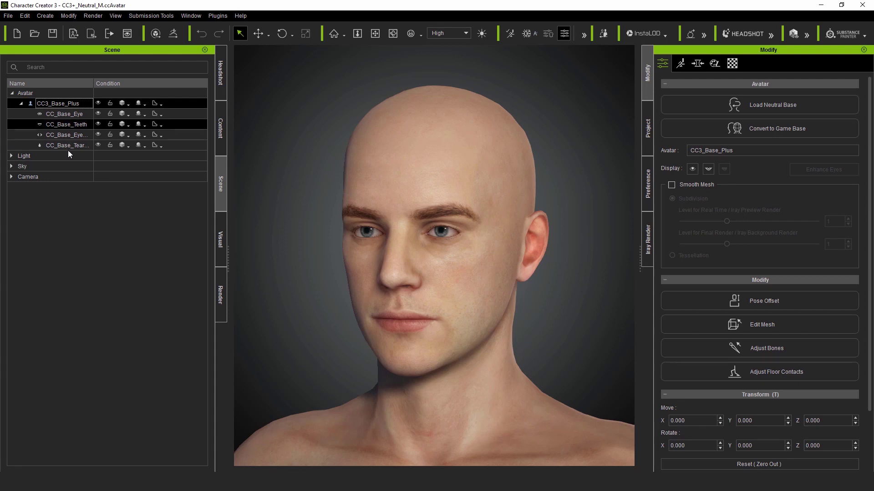
pyautogui.moveTo(67, 145); pyautogui.dragTo(96, 113)
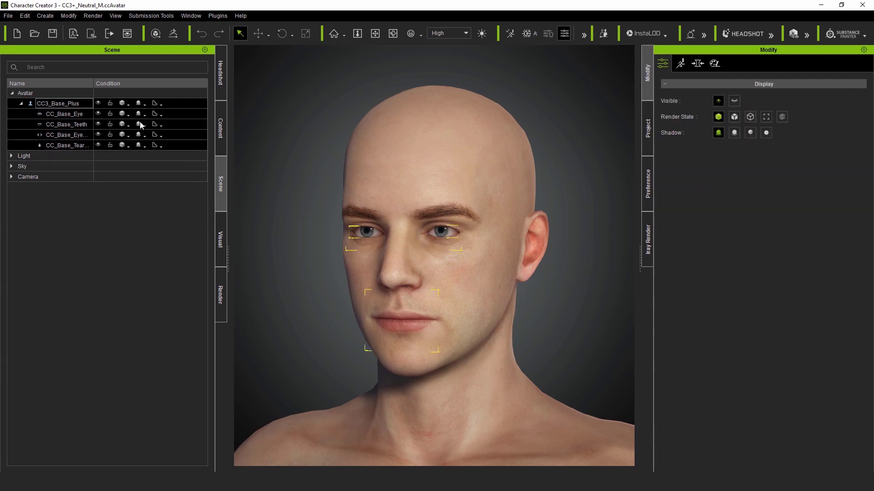
pyautogui.click(174, 39)
pyautogui.moveTo(412, 96); pyautogui.dragTo(411, 77)
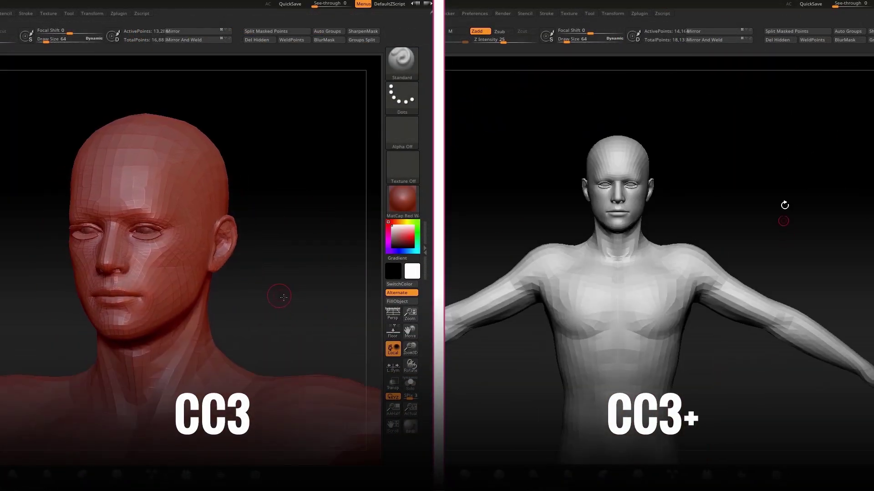
# Step: Switch to ZBrush and examine the head topology of the CC3 and CC3+ meshes with and without the wireframe
pyautogui.moveTo(284, 297); pyautogui.dragTo(323, 332)
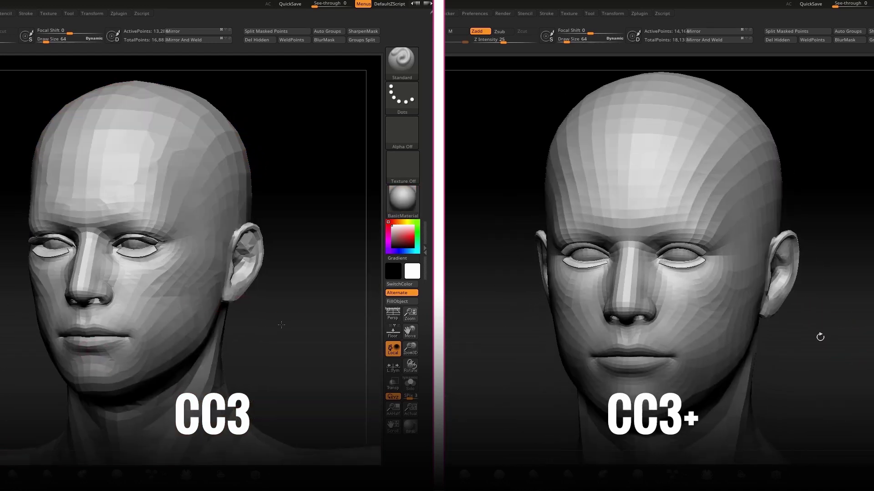
pyautogui.hotkey('shift', 'f')
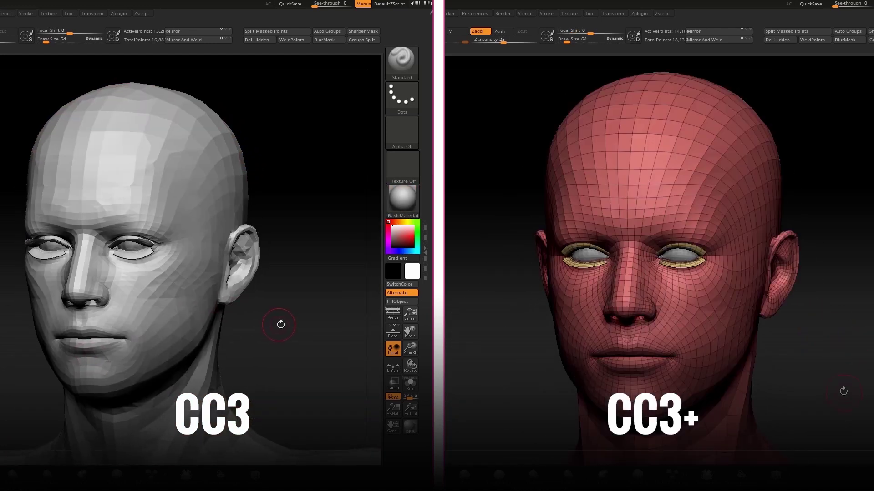
pyautogui.hotkey('shift', 'f')
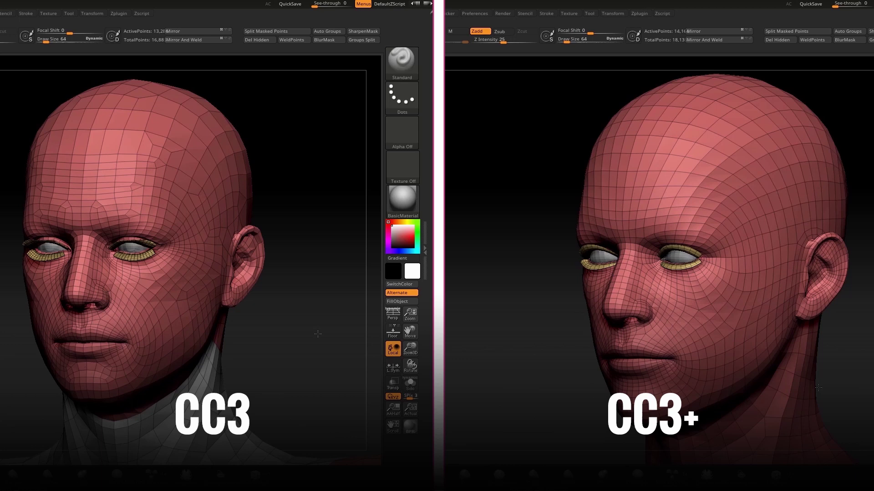
pyautogui.moveTo(317, 333)
pyautogui.keyDown('shift'); pyautogui.mouseDown()
pyautogui.moveTo(287, 335)
pyautogui.moveTo(316, 356)
pyautogui.moveTo(373, 315)
pyautogui.moveTo(293, 332)
pyautogui.moveTo(323, 332)
pyautogui.mouseUp(); pyautogui.keyUp('shift')
pyautogui.hotkey('shift', 'f')
pyautogui.hotkey('shift', 'f')
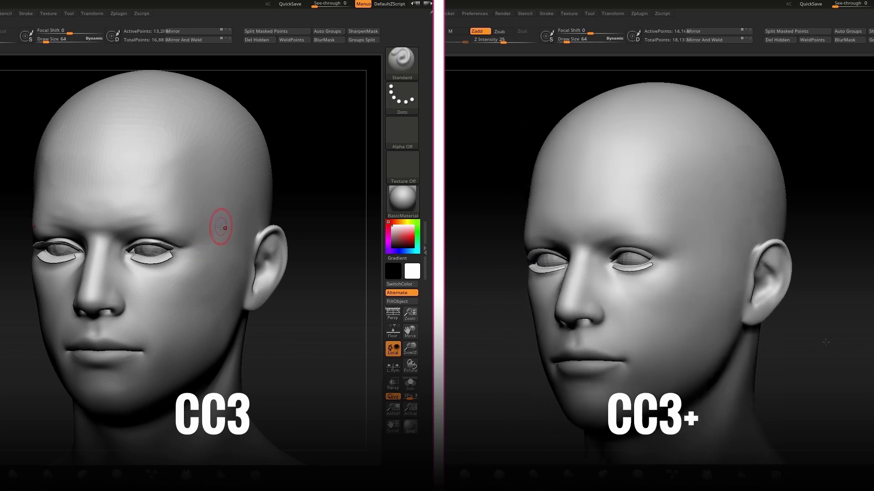
# Step: With a draw size of 56, turn off dynamic subdivision on the CC3 head and subdivide its geometry
pyautogui.press('s')
pyautogui.moveTo(204, 218); pyautogui.dragTo(200, 218)
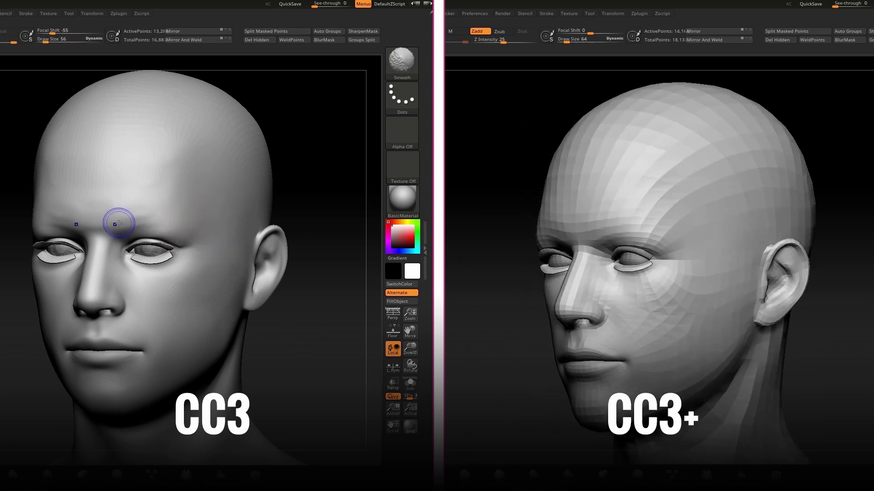
pyautogui.hotkey('ctrl', 'z')
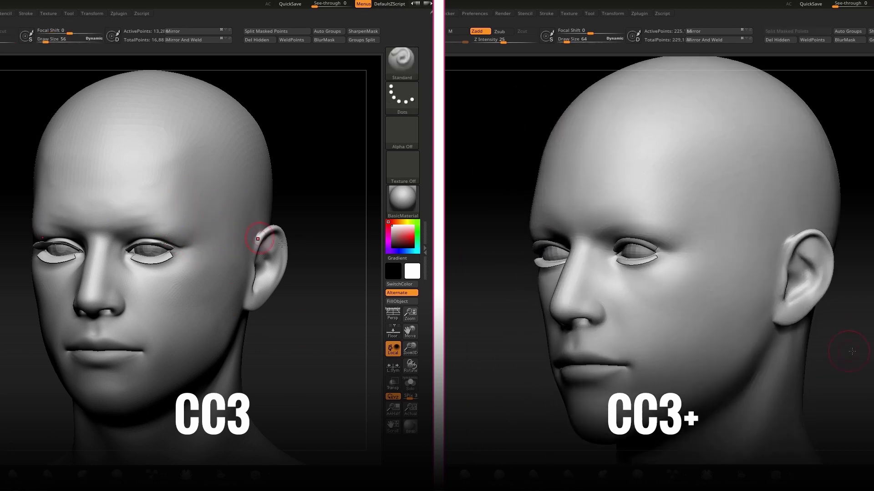
pyautogui.hotkey('shift', 'd')
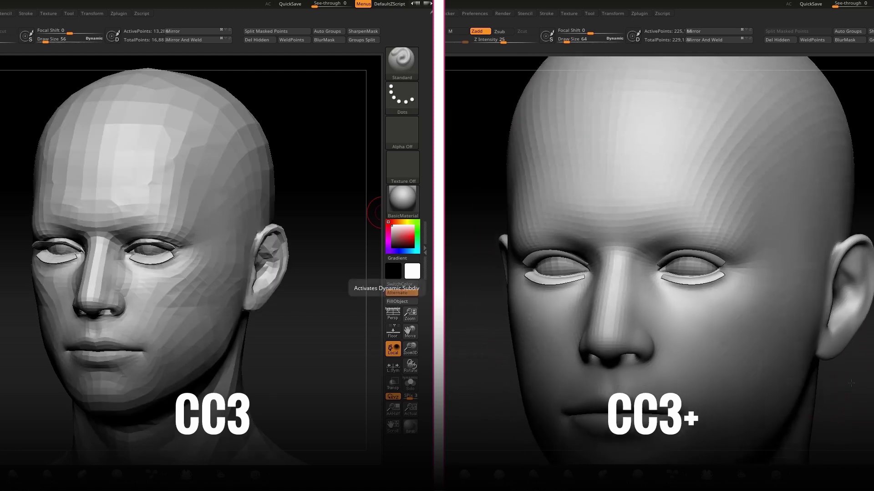
pyautogui.hotkey('ctrl', 'd')
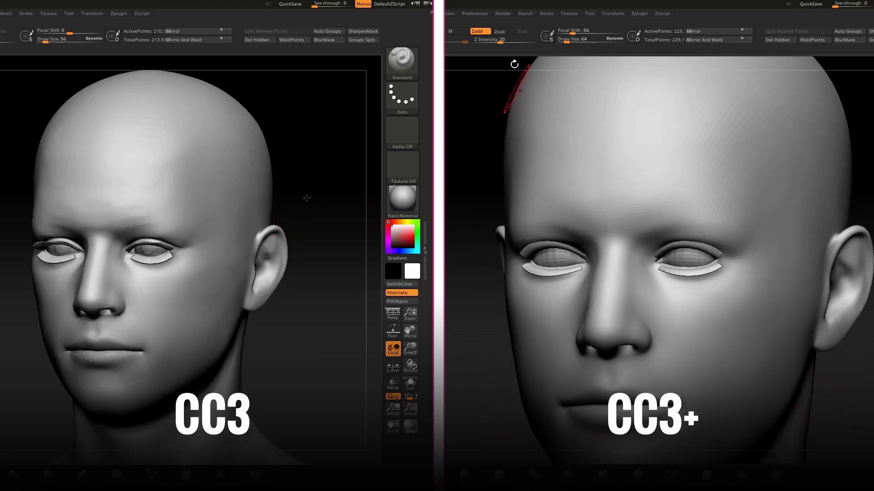
# Step: Smooth the CC3 head's brow and forehead, and build up the CC3+ head's brow ridge at a Z intensity of 3
pyautogui.keyDown('ctrl'); pyautogui.moveTo(306, 198); pyautogui.dragTo(307, 239, button='right'); pyautogui.keyUp('ctrl')
pyautogui.moveTo(500, 41); pyautogui.dragTo(484, 41)
pyautogui.moveTo(125, 228)
pyautogui.keyDown('shift'); pyautogui.mouseDown()
pyautogui.moveTo(174, 217)
pyautogui.moveTo(158, 209)
pyautogui.mouseUp(); pyautogui.keyUp('shift')
pyautogui.moveTo(645, 226); pyautogui.dragTo(657, 219)
pyautogui.keyDown('shift'); pyautogui.moveTo(158, 209); pyautogui.dragTo(197, 129); pyautogui.keyUp('shift')
pyautogui.moveTo(658, 219); pyautogui.dragTo(696, 210)
pyautogui.keyDown('shift'); pyautogui.moveTo(197, 129); pyautogui.dragTo(174, 155); pyautogui.keyUp('shift')
pyautogui.moveTo(651, 221); pyautogui.dragTo(729, 213)
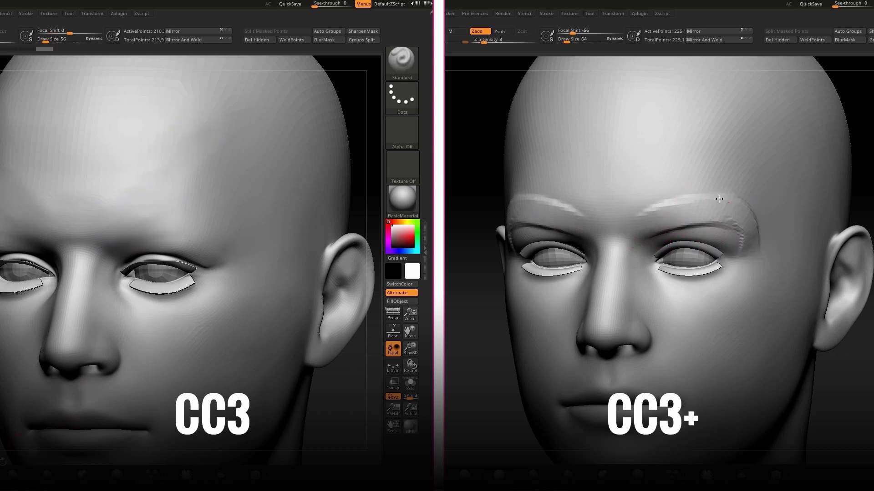
pyautogui.moveTo(642, 224); pyautogui.dragTo(634, 225)
# Step: Choose the ClayBuildup brush with a draw size of 63 for the CC3 head, and smooth down the CC3+ head's brow strokes
pyautogui.press('b')
pyautogui.press('c')
pyautogui.press('b')
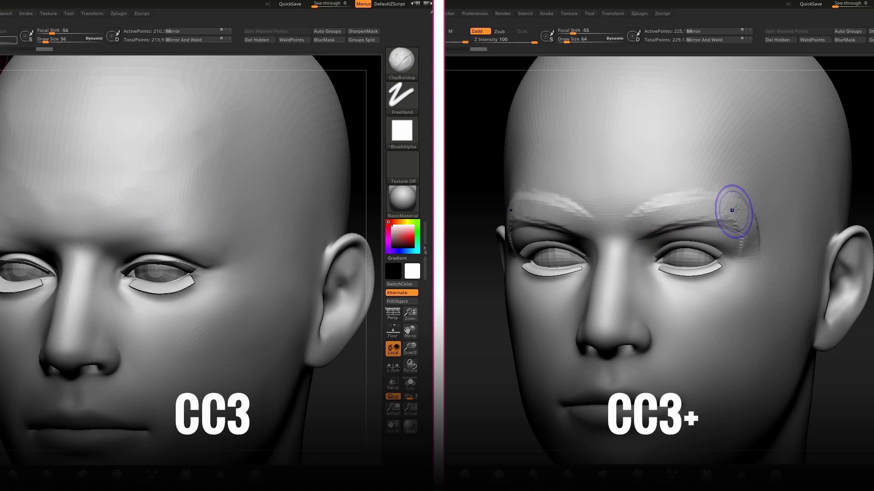
pyautogui.keyDown('shift'); pyautogui.moveTo(731, 210); pyautogui.dragTo(659, 214); pyautogui.keyUp('shift')
pyautogui.keyDown('shift'); pyautogui.moveTo(724, 212); pyautogui.dragTo(687, 214); pyautogui.keyUp('shift')
pyautogui.press('s')
pyautogui.moveTo(112, 207); pyautogui.dragTo(114, 208)
pyautogui.keyDown('shift'); pyautogui.moveTo(687, 214); pyautogui.dragTo(659, 216); pyautogui.keyUp('shift')
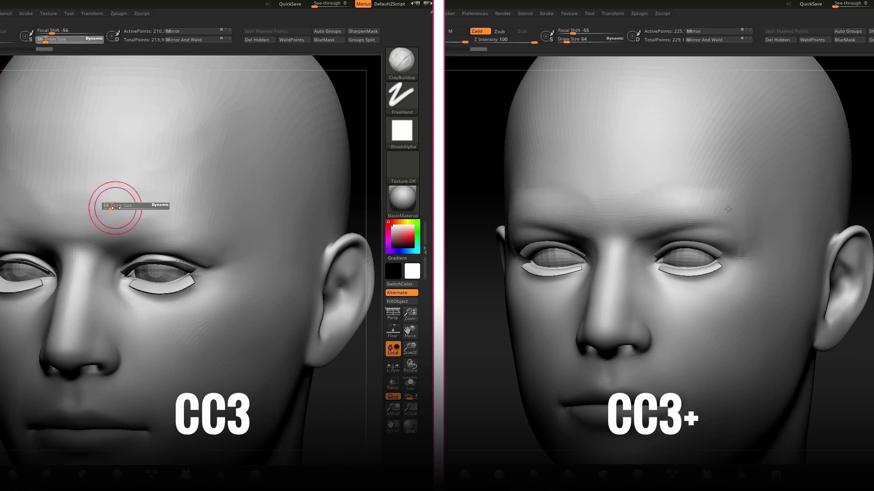
pyautogui.moveTo(114, 208); pyautogui.dragTo(116, 209)
pyautogui.keyDown('shift'); pyautogui.moveTo(660, 216); pyautogui.dragTo(643, 219); pyautogui.keyUp('shift')
pyautogui.moveTo(117, 209); pyautogui.dragTo(119, 210)
pyautogui.keyDown('shift'); pyautogui.moveTo(668, 209); pyautogui.dragTo(673, 187); pyautogui.keyUp('shift')
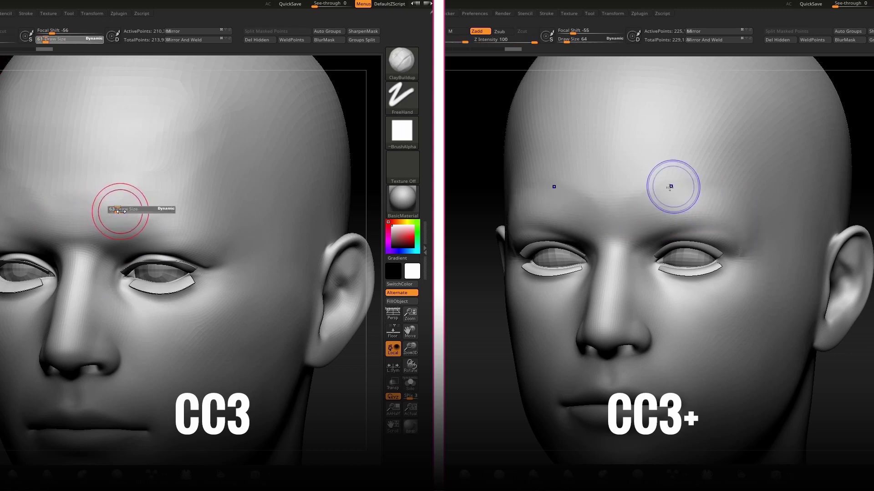
# Step: Build up the CC3 head's brow ridge around the outer eye with ClayBuildup, and smooth the CC3+ head's temple and upper cheek
pyautogui.moveTo(114, 234); pyautogui.dragTo(182, 215)
pyautogui.moveTo(847, 376); pyautogui.dragTo(839, 368)
pyautogui.moveTo(181, 215); pyautogui.dragTo(170, 220)
pyautogui.keyDown('shift'); pyautogui.moveTo(721, 225); pyautogui.dragTo(751, 269); pyautogui.keyUp('shift')
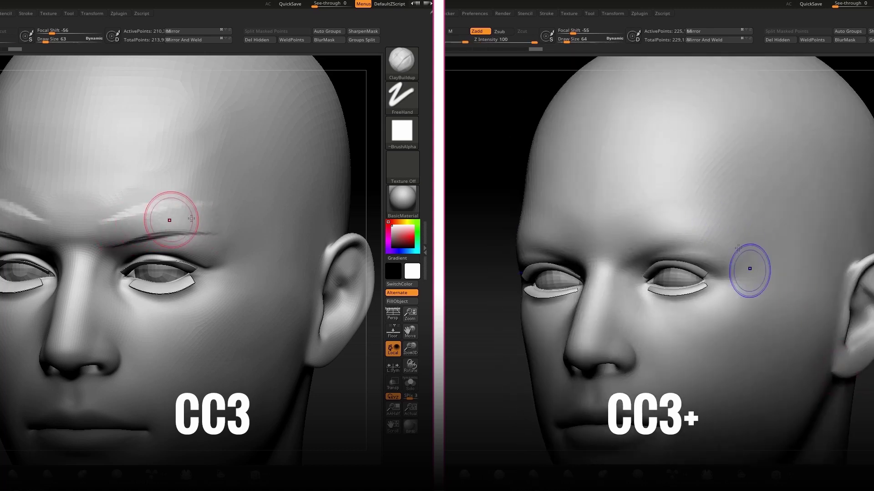
pyautogui.moveTo(170, 220); pyautogui.dragTo(224, 238)
pyautogui.keyDown('shift'); pyautogui.moveTo(751, 269); pyautogui.dragTo(776, 291); pyautogui.keyUp('shift')
pyautogui.moveTo(224, 238); pyautogui.dragTo(232, 259)
pyautogui.moveTo(464, 171); pyautogui.dragTo(563, 267)
# Step: Build up and start smoothing the CC3 head's brow, and add ClayBuildup strokes over the CC3+ head's cheekbone
pyautogui.moveTo(161, 207); pyautogui.dragTo(109, 223)
pyautogui.moveTo(839, 201); pyautogui.dragTo(819, 168)
pyautogui.moveTo(109, 222); pyautogui.dragTo(208, 201)
pyautogui.moveTo(819, 168); pyautogui.dragTo(756, 316)
pyautogui.keyDown('shift'); pyautogui.moveTo(207, 200); pyautogui.dragTo(114, 218); pyautogui.keyUp('shift')
pyautogui.moveTo(685, 295); pyautogui.dragTo(733, 263)
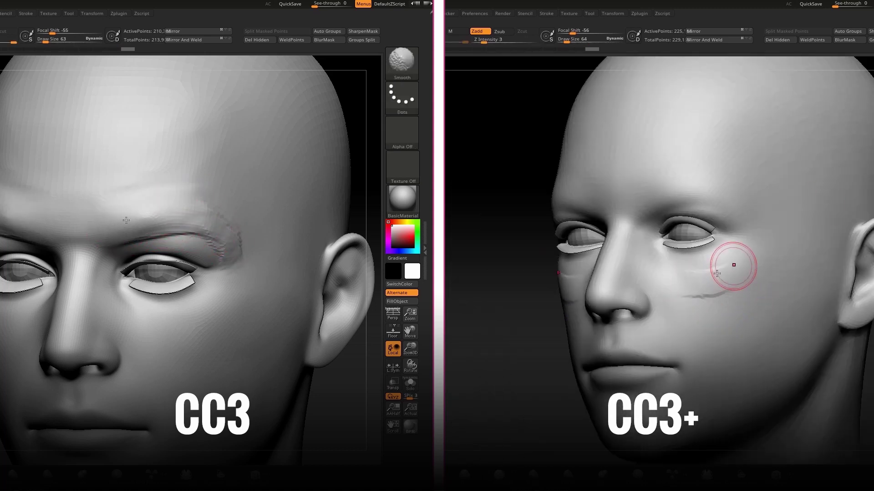
# Step: Smooth the CC3 head's brow, temple and forehead, and finish the strokes over the CC3+ head's cheekbone
pyautogui.keyDown('shift'); pyautogui.moveTo(114, 218); pyautogui.dragTo(136, 203); pyautogui.keyUp('shift')
pyautogui.moveTo(733, 263); pyautogui.dragTo(741, 252)
pyautogui.keyDown('shift'); pyautogui.moveTo(137, 203); pyautogui.dragTo(224, 238); pyautogui.keyUp('shift')
pyautogui.moveTo(741, 252); pyautogui.dragTo(691, 280)
pyautogui.moveTo(203, 208)
pyautogui.keyDown('shift'); pyautogui.mouseDown()
pyautogui.moveTo(201, 220)
pyautogui.moveTo(136, 206)
pyautogui.moveTo(170, 152)
pyautogui.mouseUp(); pyautogui.keyUp('shift')
pyautogui.moveTo(219, 109)
pyautogui.keyDown('shift'); pyautogui.mouseDown()
pyautogui.moveTo(191, 139)
pyautogui.moveTo(97, 187)
pyautogui.moveTo(178, 183)
pyautogui.mouseUp(); pyautogui.keyUp('shift')
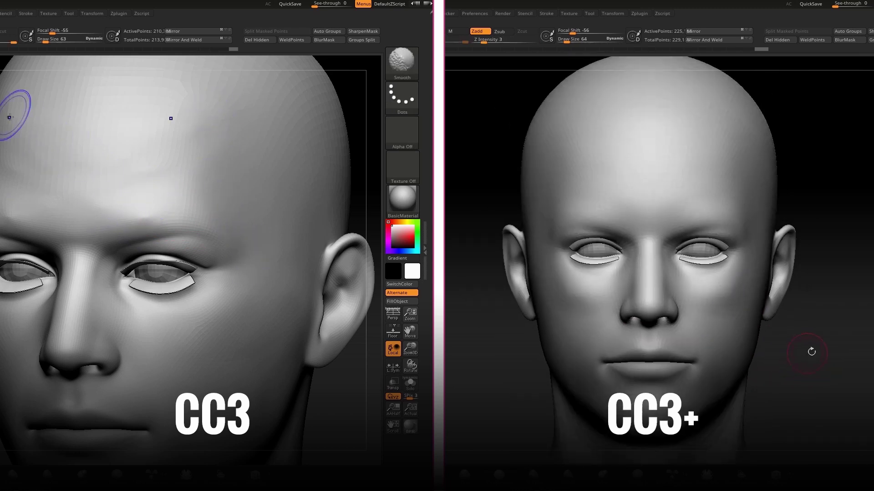
pyautogui.moveTo(808, 365); pyautogui.dragTo(844, 368)
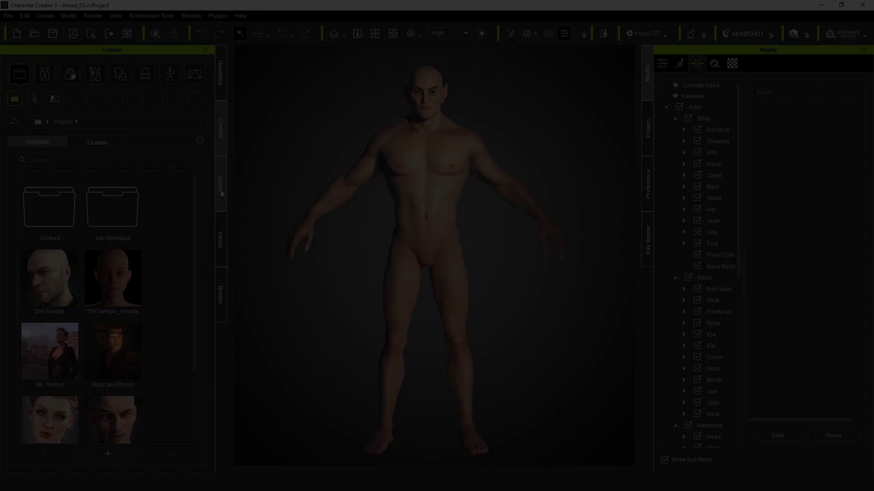
# Step: In Character Creator, send CC3_Base_Plus and all its sub-meshes to ZBrush through GoZ in A-Pose, using Create with Head and Arm split off
pyautogui.click(221, 186)
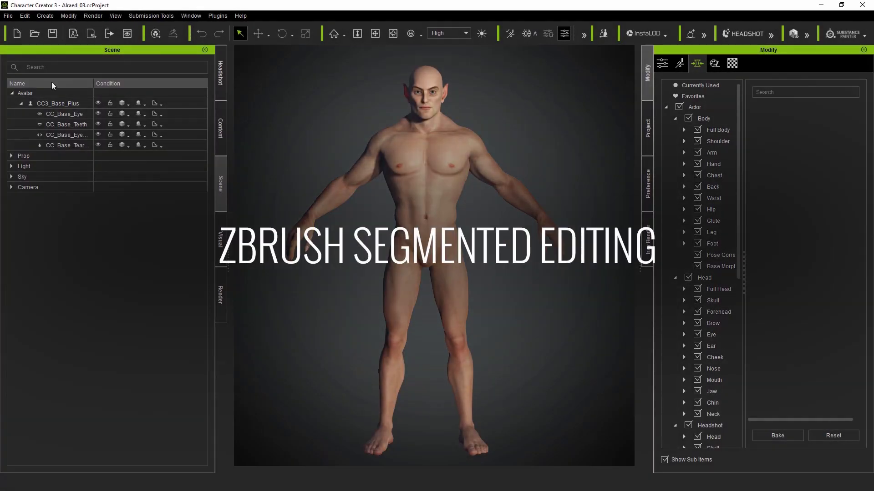
pyautogui.click(57, 103)
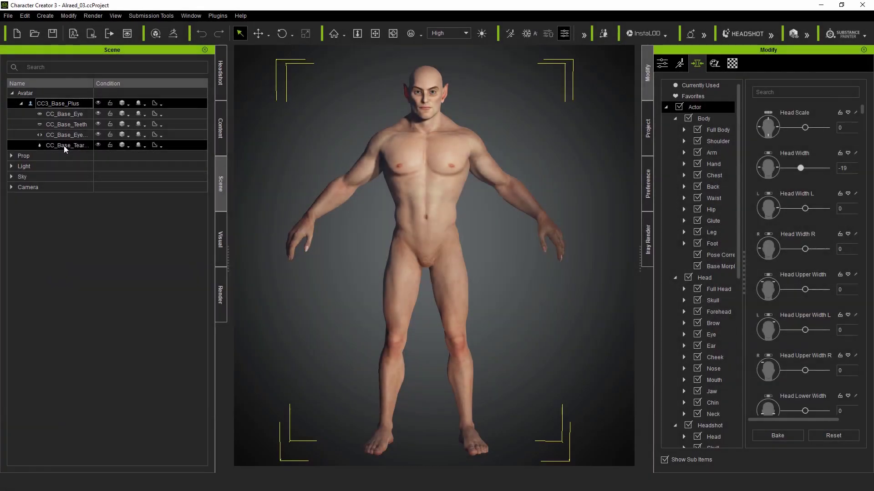
pyautogui.keyDown('shift'); pyautogui.click(63, 145); pyautogui.keyUp('shift')
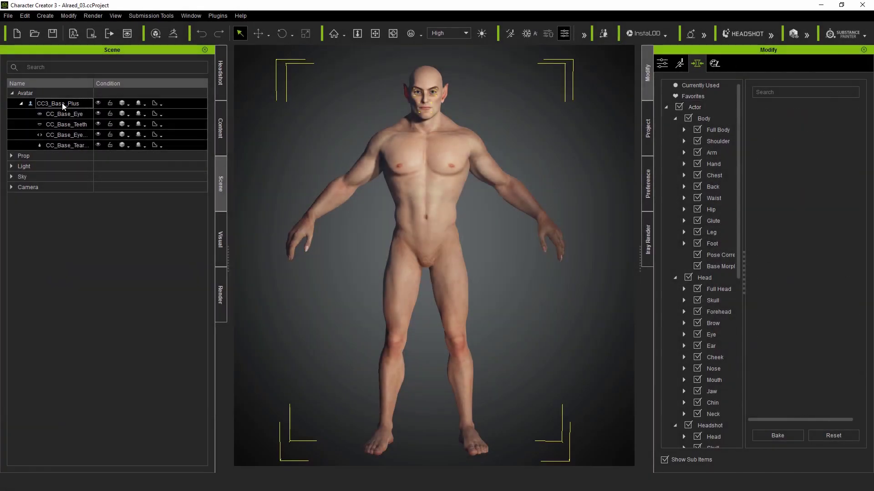
pyautogui.click(173, 34)
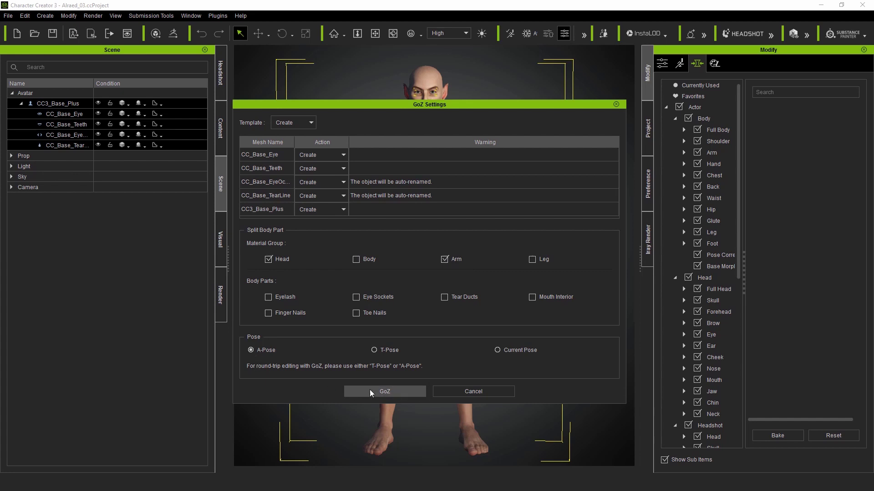
pyautogui.press('Return')
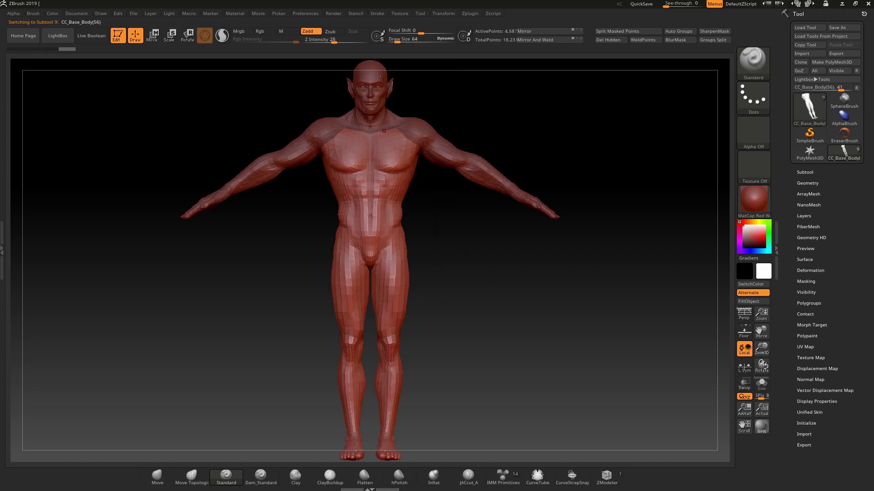
# Step: Make the head the active subtool in ZBrush, show its polygon wireframe and apply the SkinShade4 material
pyautogui.keyDown('ctrl'); pyautogui.moveTo(453, 88); pyautogui.dragTo(620, 300, button='right'); pyautogui.keyUp('ctrl')
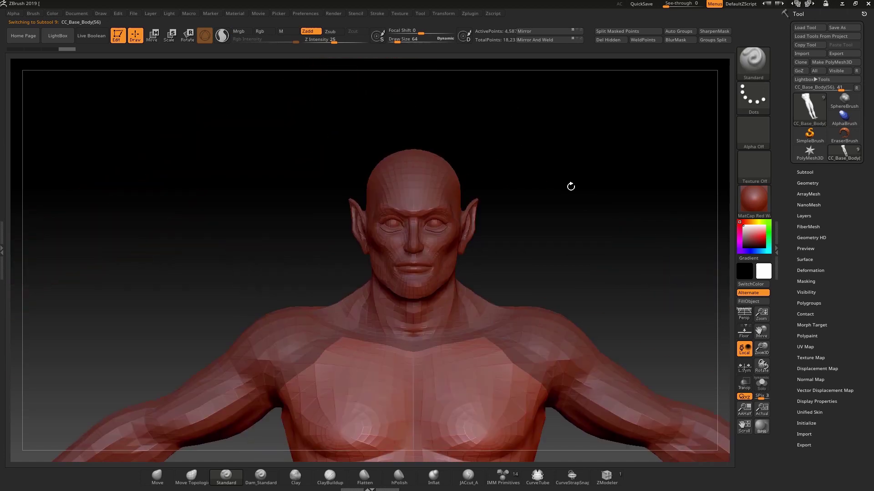
pyautogui.keyDown('alt'); pyautogui.click(429, 264); pyautogui.keyUp('alt')
pyautogui.keyDown('ctrl'); pyautogui.moveTo(473, 193); pyautogui.dragTo(560, 202, button='right'); pyautogui.keyUp('ctrl')
pyautogui.moveTo(560, 202); pyautogui.dragTo(762, 236)
pyautogui.hotkey('shift', 'f')
pyautogui.click(753, 200)
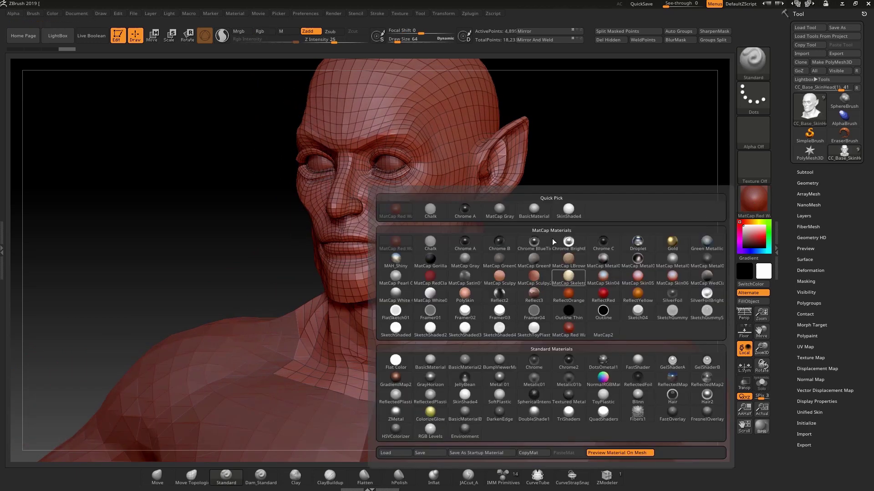
pyautogui.click(569, 212)
# Step: Reshape the ears and the sides of the head with the Move brush, using draw sizes of 1326 and 1783
pyautogui.moveTo(560, 226); pyautogui.dragTo(553, 208)
pyautogui.press('s')
pyautogui.click(158, 476)
pyautogui.moveTo(551, 170)
pyautogui.keyDown('alt'); pyautogui.mouseDown()
pyautogui.moveTo(548, 294)
pyautogui.moveTo(539, 268)
pyautogui.mouseUp(); pyautogui.keyUp('alt')
pyautogui.press('s')
pyautogui.press('s')
pyautogui.keyDown('alt'); pyautogui.moveTo(530, 212); pyautogui.dragTo(527, 281); pyautogui.keyUp('alt')
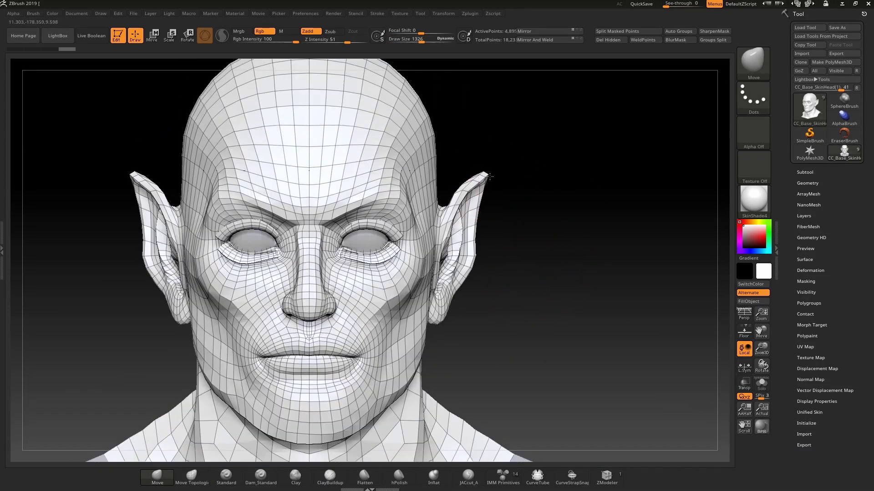
pyautogui.moveTo(475, 263); pyautogui.dragTo(440, 324)
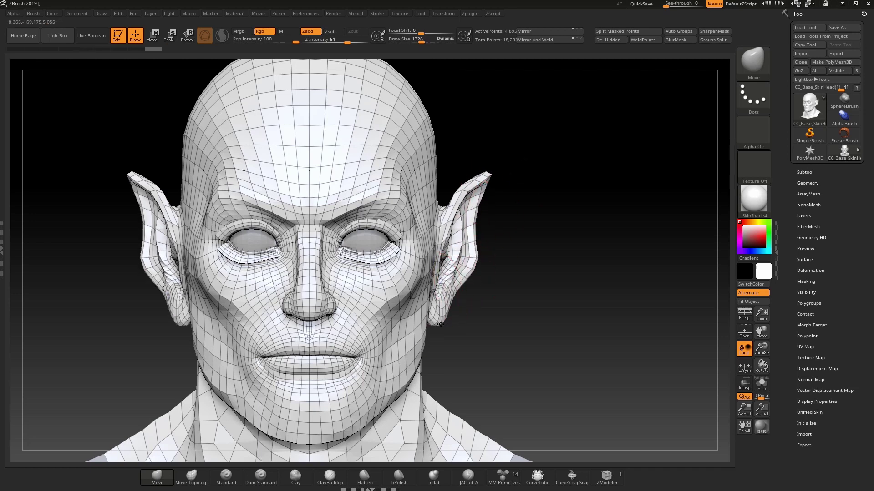
pyautogui.moveTo(426, 275); pyautogui.dragTo(423, 275)
pyautogui.keyDown('alt'); pyautogui.moveTo(426, 274); pyautogui.dragTo(445, 316, button='right'); pyautogui.keyUp('alt')
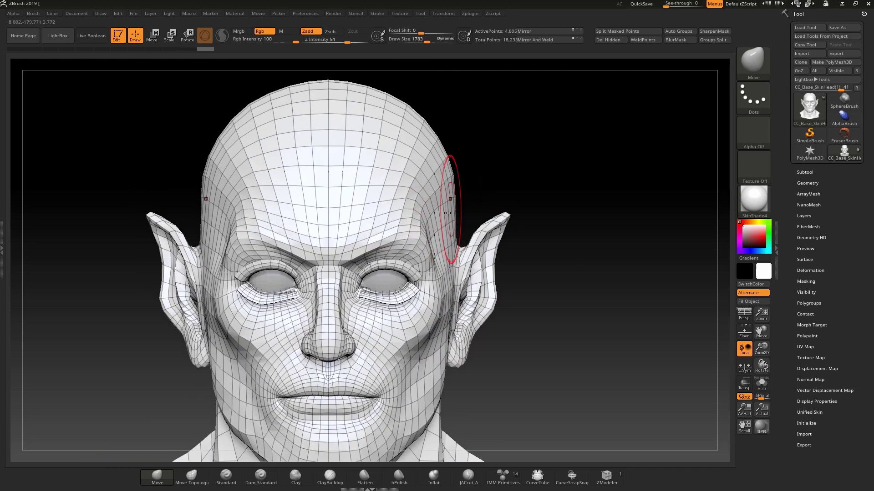
pyautogui.moveTo(447, 213); pyautogui.dragTo(445, 213)
# Step: Make the arms the active subtool and push out the shoulder and upper arm with the Move brush at draw size 4010
pyautogui.moveTo(456, 374)
pyautogui.keyDown('alt'); pyautogui.mouseDown()
pyautogui.moveTo(435, 278)
pyautogui.moveTo(362, 298)
pyautogui.mouseUp(); pyautogui.keyUp('alt')
pyautogui.keyDown('alt'); pyautogui.moveTo(496, 314); pyautogui.dragTo(529, 221); pyautogui.keyUp('alt')
pyautogui.keyDown('alt'); pyautogui.click(546, 282); pyautogui.keyUp('alt')
pyautogui.moveTo(635, 231)
pyautogui.keyDown('alt'); pyautogui.mouseDown()
pyautogui.moveTo(577, 162)
pyautogui.moveTo(634, 287)
pyautogui.mouseUp(); pyautogui.keyUp('alt')
pyautogui.press('s')
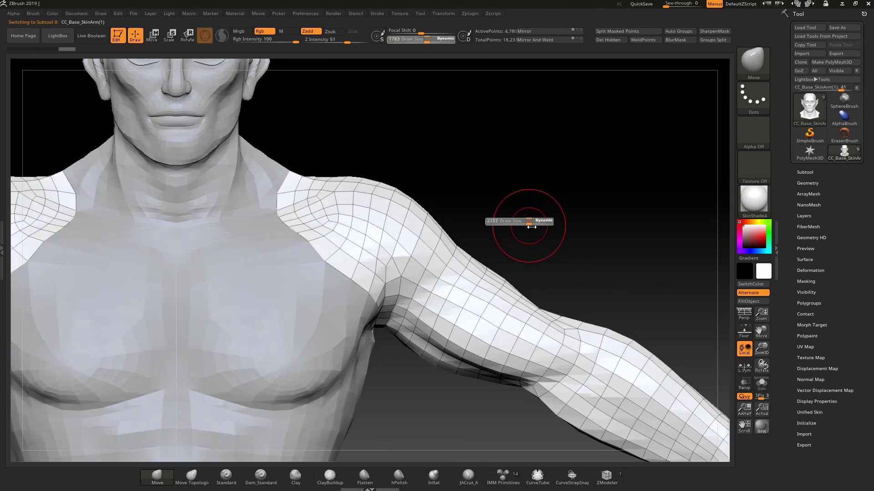
pyautogui.moveTo(527, 225); pyautogui.dragTo(543, 229)
pyautogui.moveTo(397, 196); pyautogui.dragTo(420, 200)
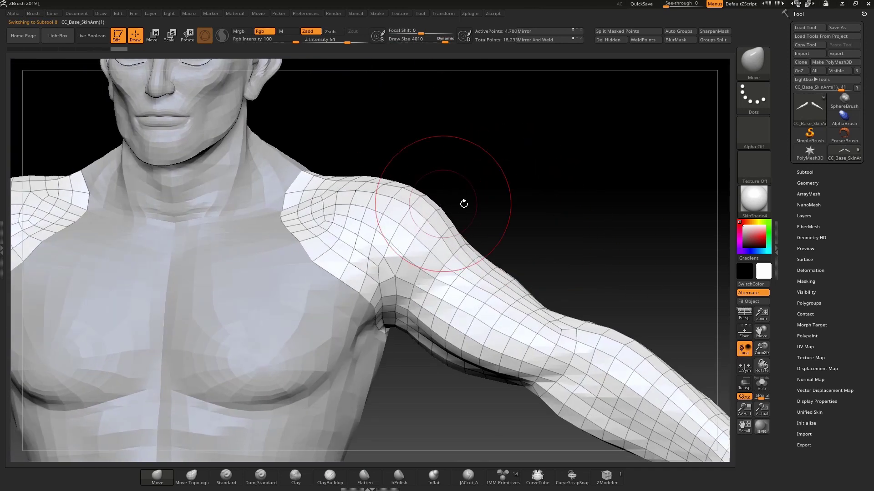
pyautogui.moveTo(524, 200); pyautogui.dragTo(475, 204)
pyautogui.moveTo(483, 266); pyautogui.dragTo(489, 259)
# Step: Adjust the forearm and wrist shapes with the Move brush from the front and back, and check the arm from the side
pyautogui.keyDown('shift'); pyautogui.moveTo(523, 173); pyautogui.dragTo(564, 137); pyautogui.keyUp('shift')
pyautogui.keyDown('alt'); pyautogui.moveTo(531, 248); pyautogui.dragTo(489, 159); pyautogui.keyUp('alt')
pyautogui.keyDown('alt'); pyautogui.moveTo(583, 184); pyautogui.dragTo(544, 145); pyautogui.keyUp('alt')
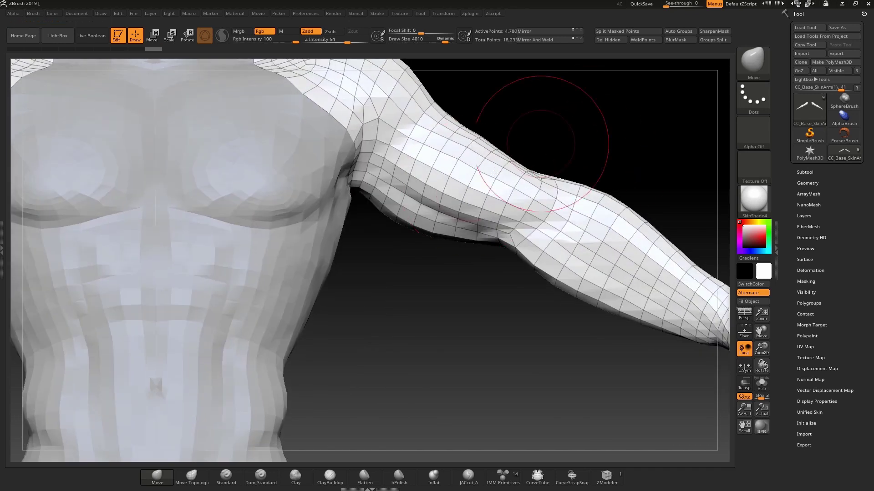
pyautogui.keyDown('alt'); pyautogui.moveTo(622, 203); pyautogui.dragTo(451, 144); pyautogui.keyUp('alt')
pyautogui.keyDown('alt'); pyautogui.moveTo(398, 257); pyautogui.dragTo(409, 209); pyautogui.keyUp('alt')
pyautogui.moveTo(397, 173); pyautogui.dragTo(409, 171)
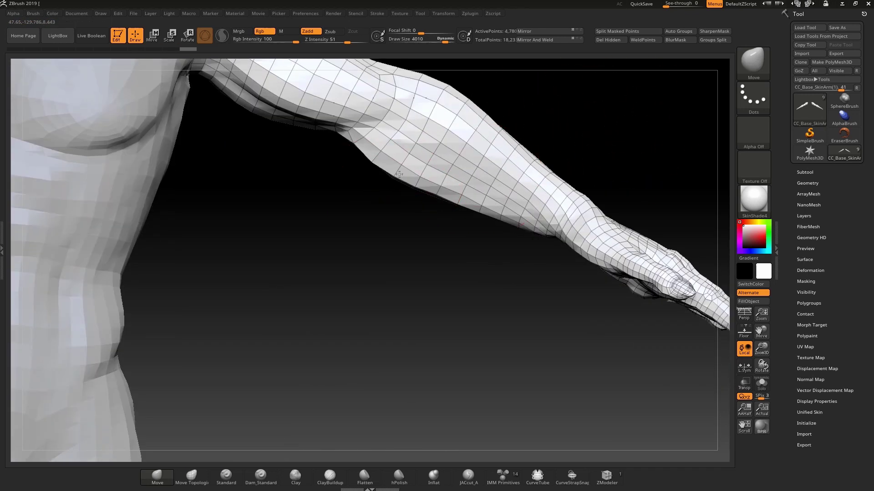
pyautogui.keyDown('alt'); pyautogui.moveTo(412, 214); pyautogui.dragTo(428, 255); pyautogui.keyUp('alt')
pyautogui.moveTo(564, 273)
pyautogui.keyDown('shift'); pyautogui.mouseDown()
pyautogui.moveTo(415, 287)
pyautogui.moveTo(414, 342)
pyautogui.mouseUp(); pyautogui.keyUp('shift')
pyautogui.moveTo(229, 249); pyautogui.dragTo(236, 247)
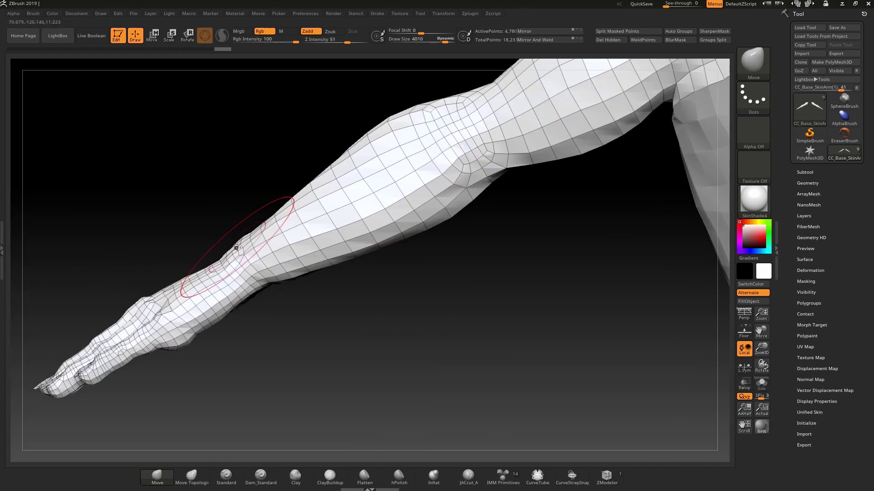
pyautogui.moveTo(427, 346)
pyautogui.keyDown('alt'); pyautogui.mouseDown()
pyautogui.moveTo(428, 287)
pyautogui.moveTo(414, 342)
pyautogui.mouseUp(); pyautogui.keyUp('alt')
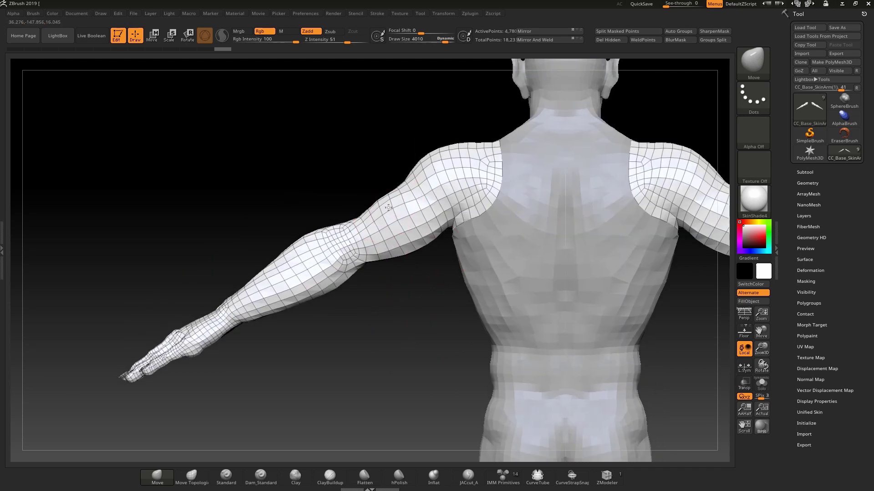
pyautogui.moveTo(388, 208); pyautogui.dragTo(428, 301, button='right')
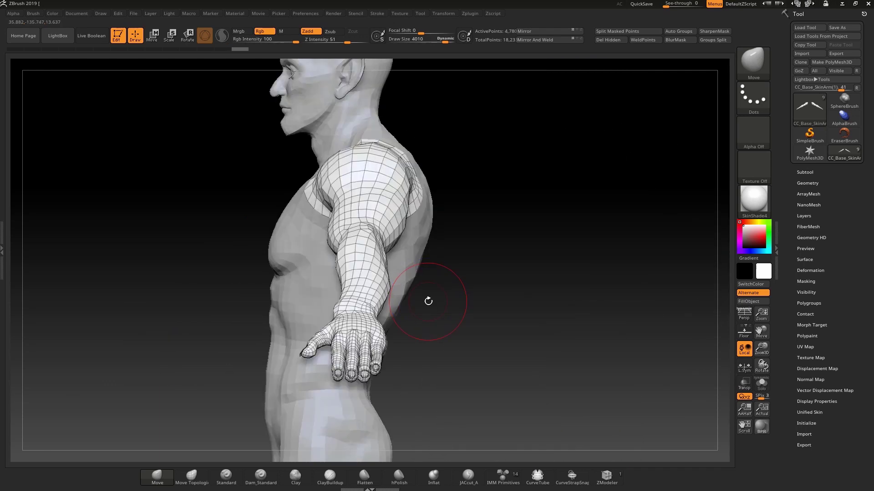
pyautogui.moveTo(508, 317)
pyautogui.mouseDown(button='right')
pyautogui.moveTo(553, 234)
pyautogui.moveTo(532, 218)
pyautogui.moveTo(548, 165)
pyautogui.moveTo(558, 164)
pyautogui.moveTo(548, 164)
pyautogui.moveTo(518, 321)
pyautogui.mouseUp(button='right')
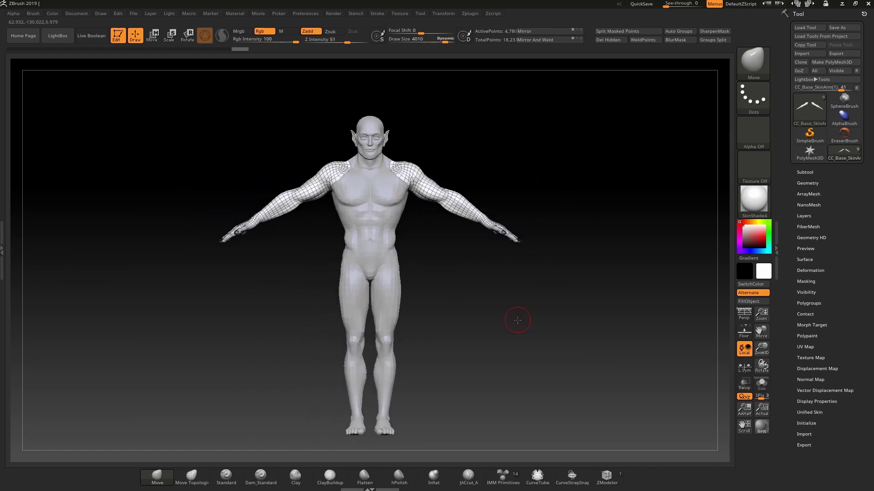
# Step: Send all edited meshes back to Character Creator with GoZ, update the avatar in A-Pose and examine its face
pyautogui.click(819, 71)
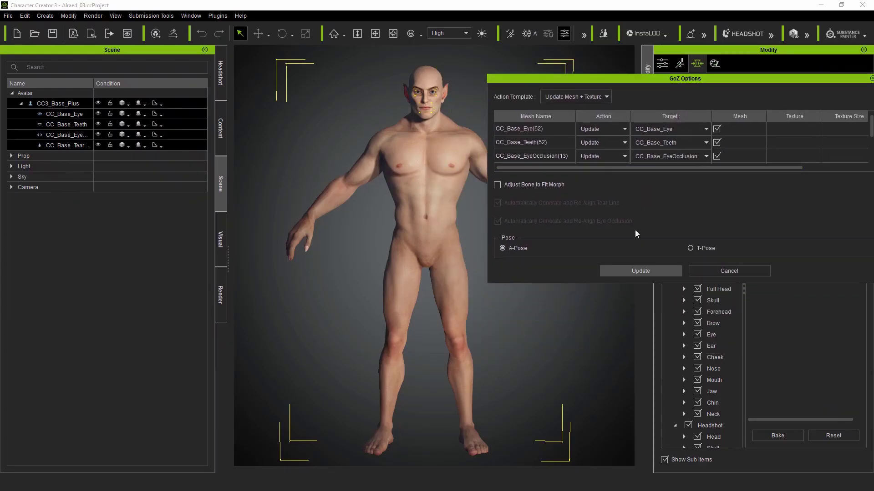
pyautogui.click(632, 272)
pyautogui.moveTo(447, 236); pyautogui.dragTo(466, 226, button='right')
pyautogui.press('j')
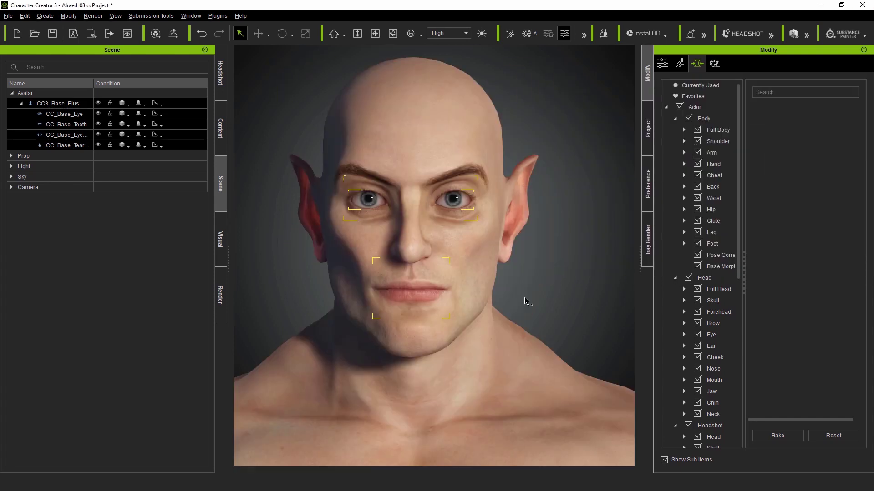
pyautogui.moveTo(523, 299); pyautogui.dragTo(622, 290, button='right')
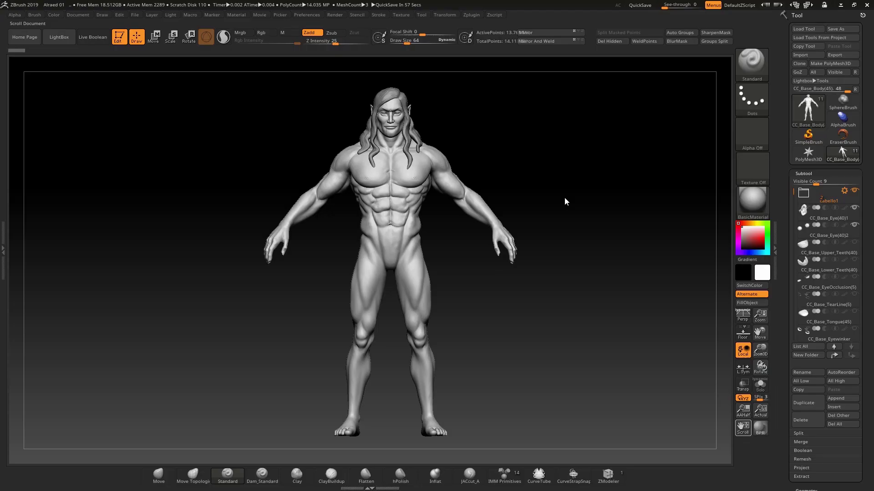
# Step: On the long-haired sculpted character in ZBrush, hide the hair subtool and inspect the head and torso up close
pyautogui.moveTo(566, 199); pyautogui.dragTo(692, 212)
pyautogui.click(854, 208)
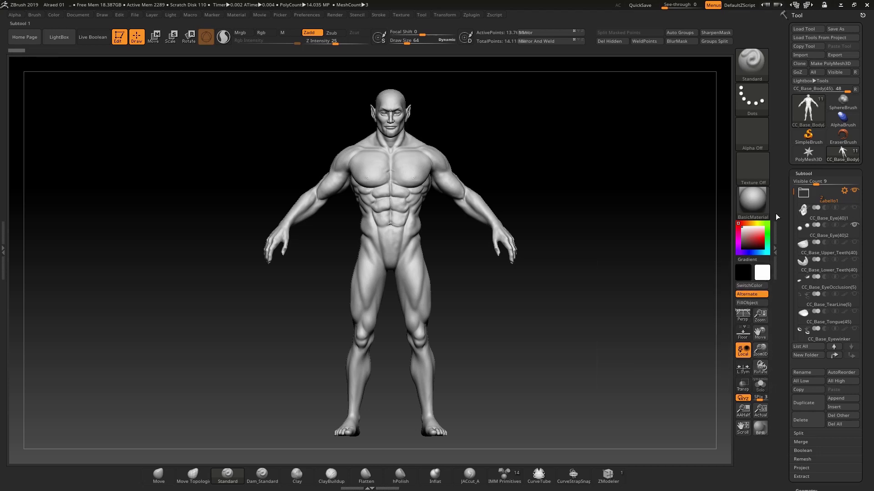
pyautogui.moveTo(599, 219); pyautogui.dragTo(599, 215)
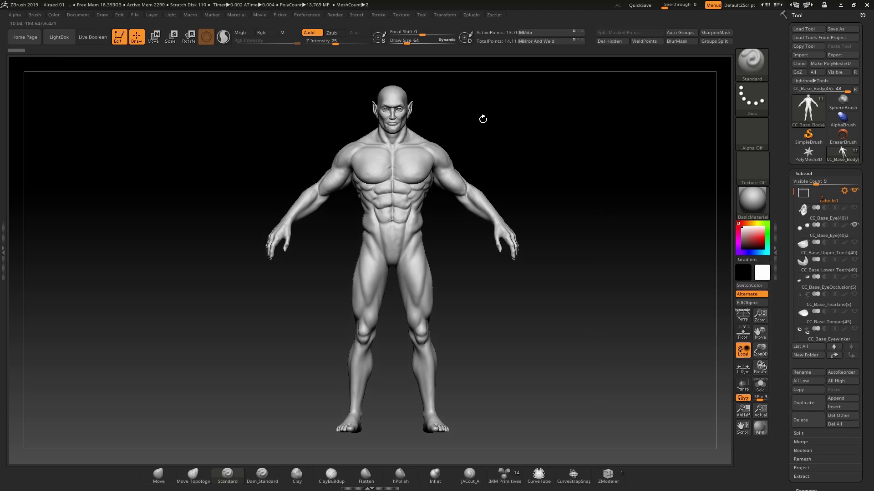
pyautogui.keyDown('alt'); pyautogui.moveTo(483, 119); pyautogui.dragTo(872, 324); pyautogui.keyUp('alt')
# Step: Expand the body's Geometry settings to examine its subdivision level, and open its Normal Map settings
pyautogui.scroll(-5, 821, 388)
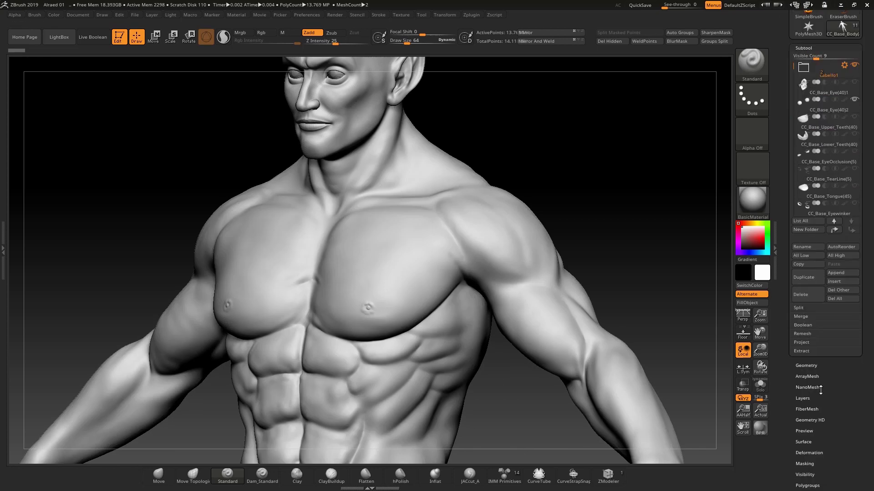
pyautogui.click(807, 365)
pyautogui.moveTo(781, 150); pyautogui.dragTo(781, 158)
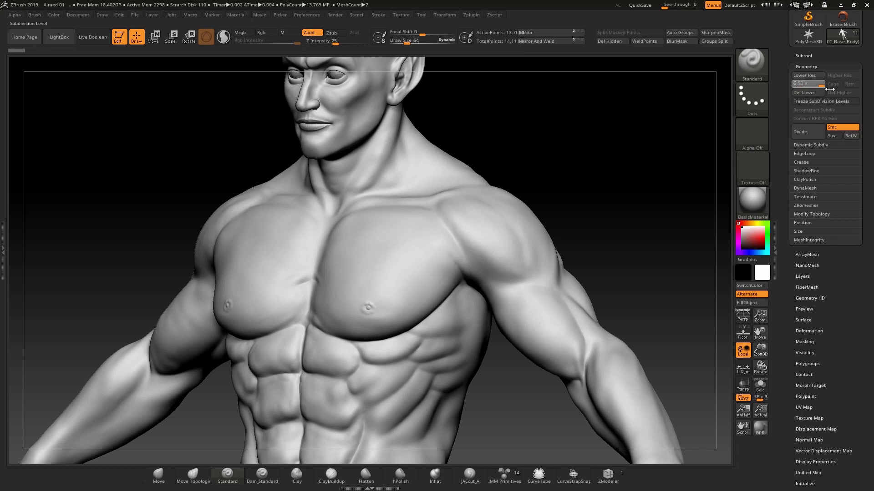
pyautogui.keyDown('alt'); pyautogui.moveTo(581, 181); pyautogui.dragTo(622, 215); pyautogui.keyUp('alt')
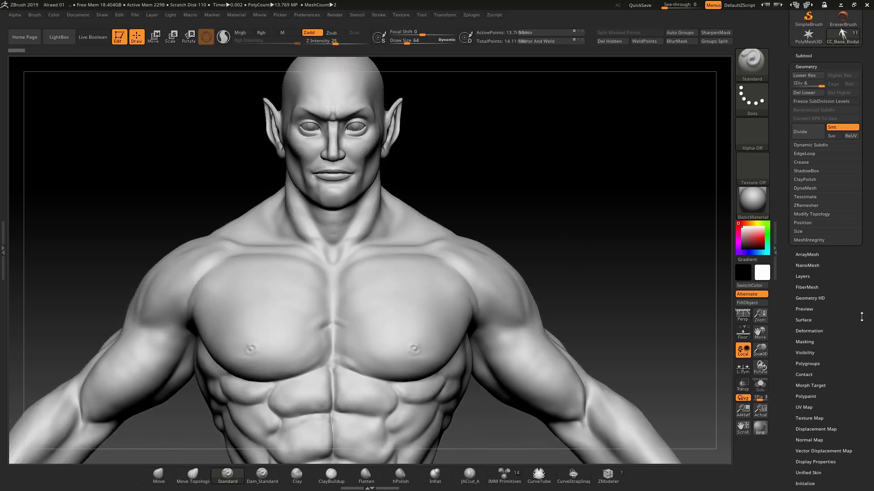
pyautogui.scroll(-5, 791, 317)
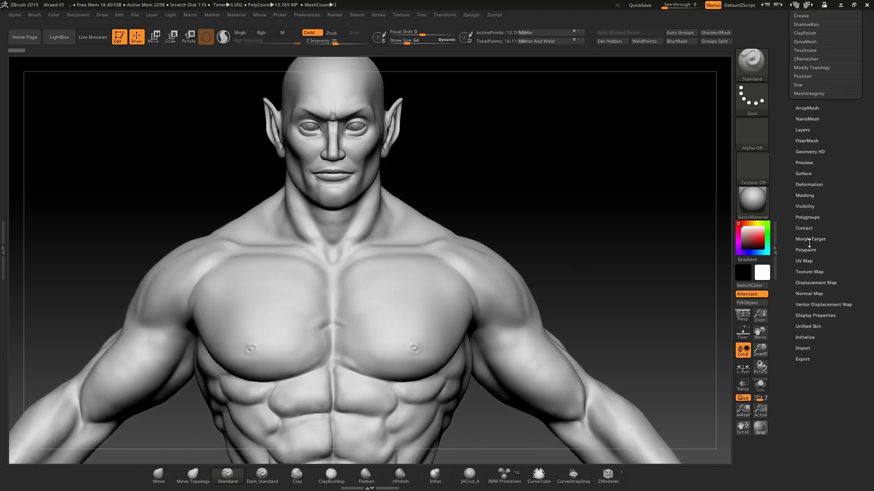
pyautogui.click(808, 293)
pyautogui.moveTo(801, 258); pyautogui.dragTo(804, 315)
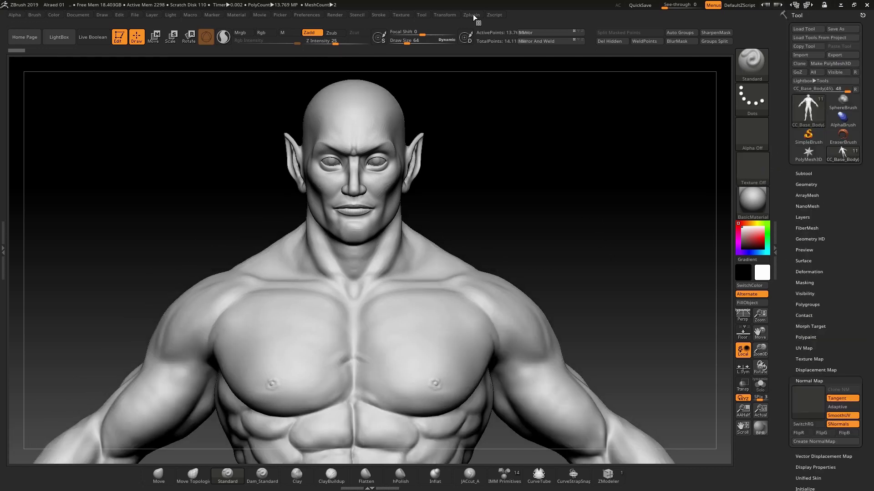
# Step: Dock the Zplugin palette beside the canvas with Multi Map Exporter expanded, and set the map border to 2
pyautogui.click(473, 16)
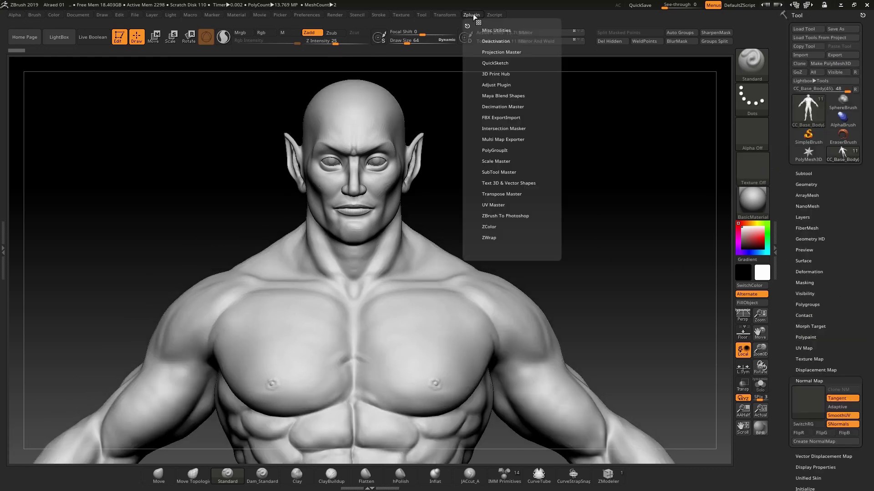
pyautogui.click(515, 139)
pyautogui.doubleClick(3, 251)
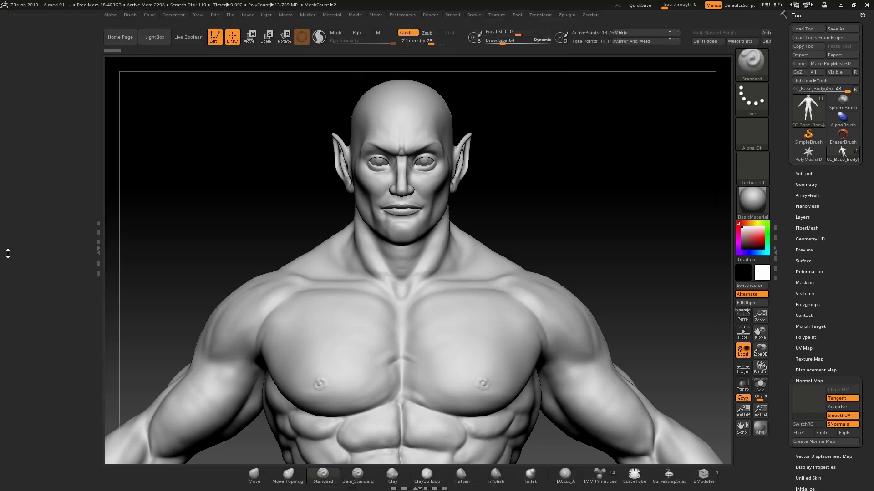
pyautogui.click(569, 15)
pyautogui.moveTo(563, 26); pyautogui.dragTo(60, 271)
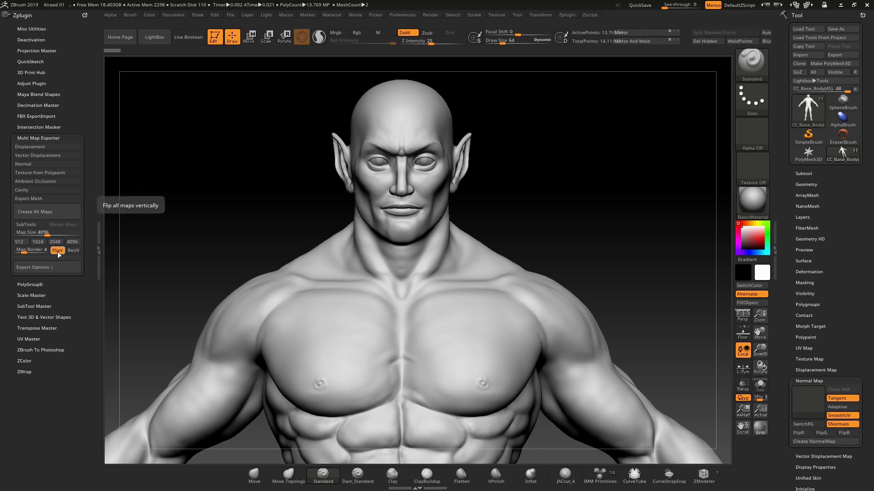
pyautogui.moveTo(26, 254); pyautogui.dragTo(20, 254)
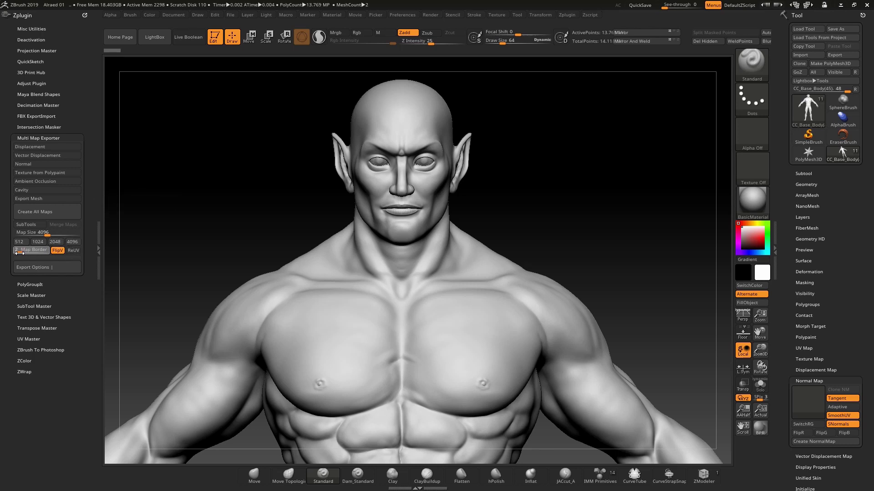
# Step: Enable Displacement and Normal maps for export, and accept the existing file format and map suffix options
pyautogui.click(53, 148)
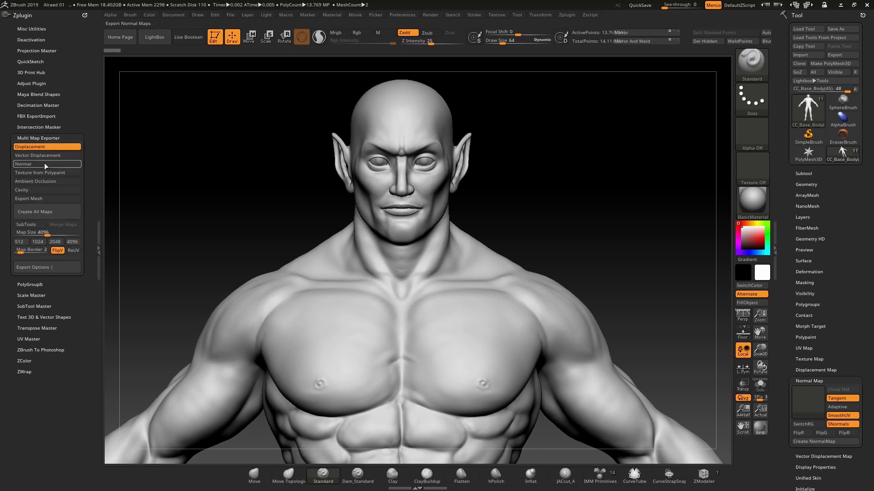
pyautogui.click(48, 163)
pyautogui.click(44, 268)
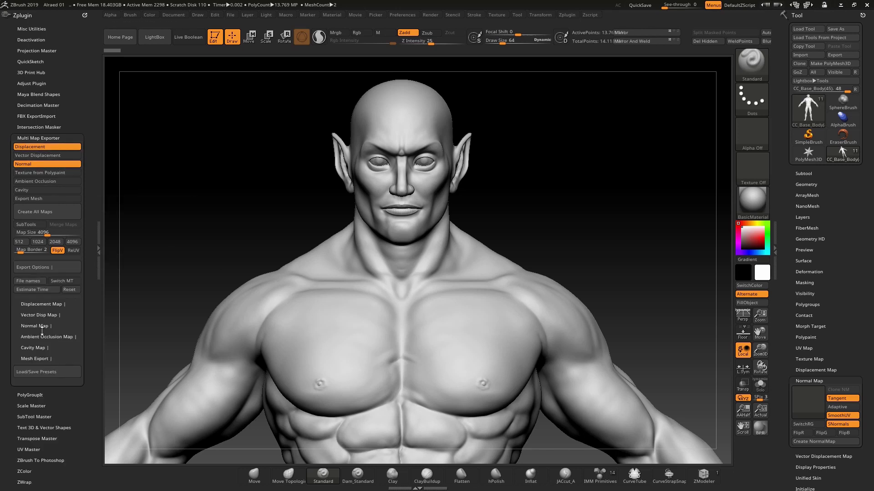
pyautogui.click(30, 281)
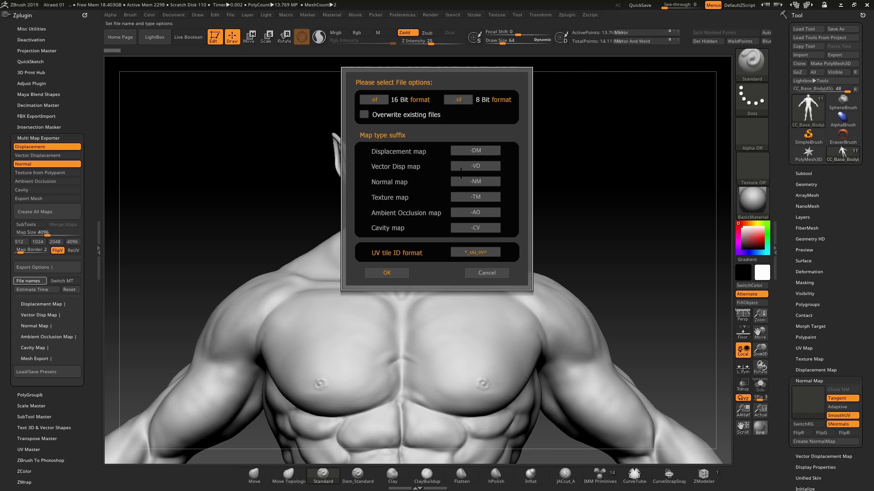
pyautogui.click(387, 273)
# Step: Examine the exporter's vector displacement, displacement, normal and ambient occlusion map settings
pyautogui.click(42, 316)
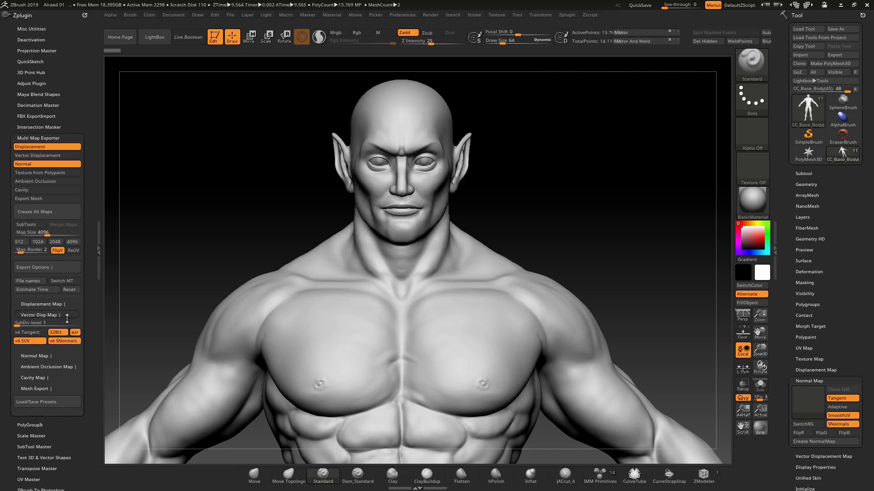
pyautogui.click(38, 346)
pyautogui.click(45, 303)
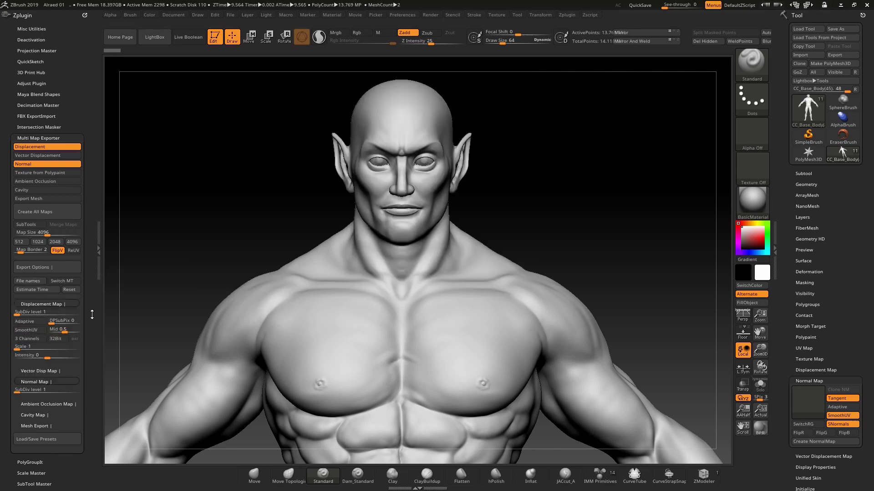
pyautogui.moveTo(19, 400); pyautogui.dragTo(19, 367)
pyautogui.click(35, 358)
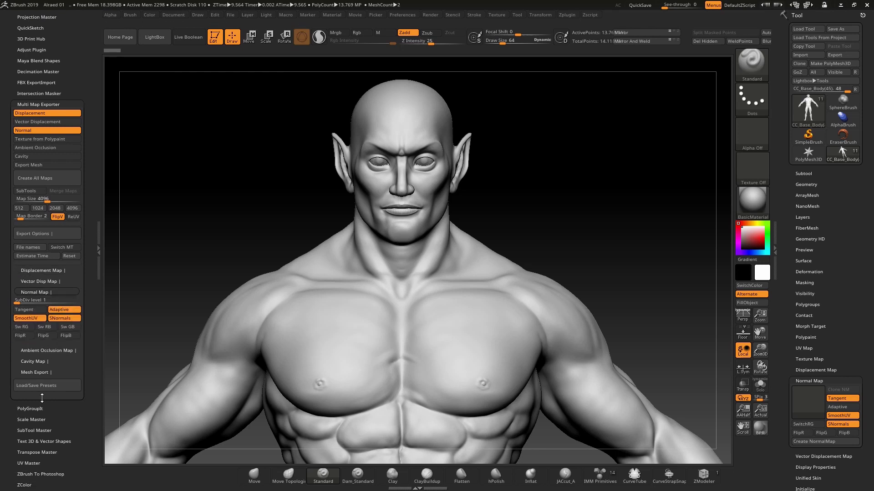
pyautogui.click(55, 351)
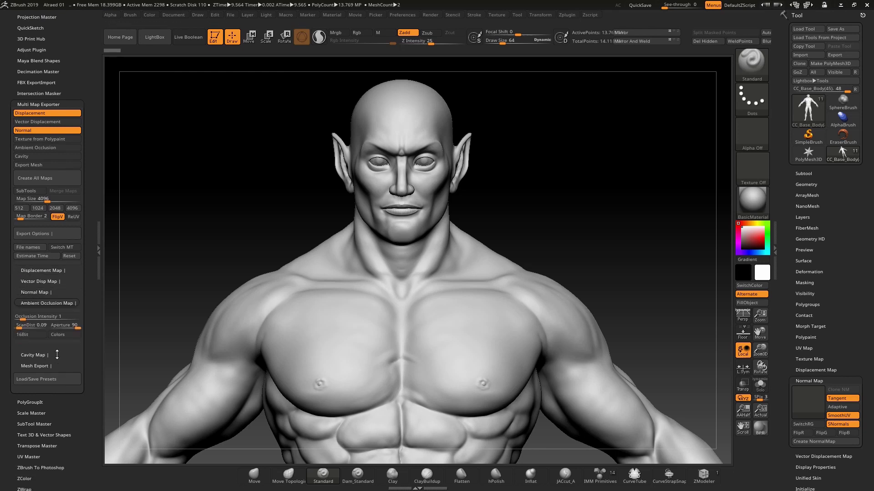
# Step: Collapse the export options and create all maps, saving them as TIF in the ZB folder under the name Export_
pyautogui.click(34, 234)
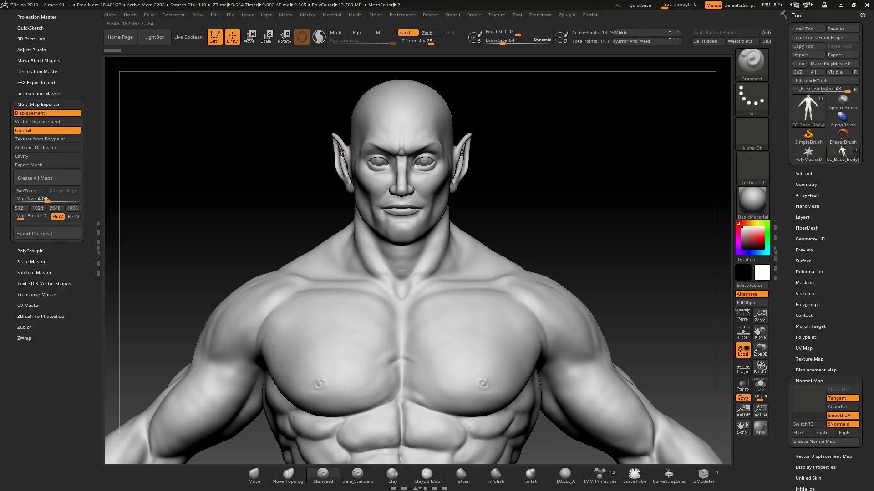
pyautogui.click(50, 179)
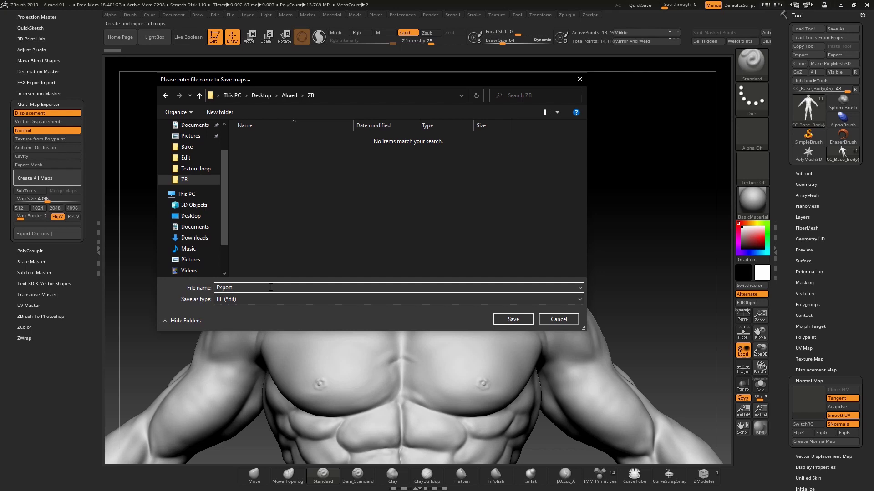
pyautogui.click(509, 320)
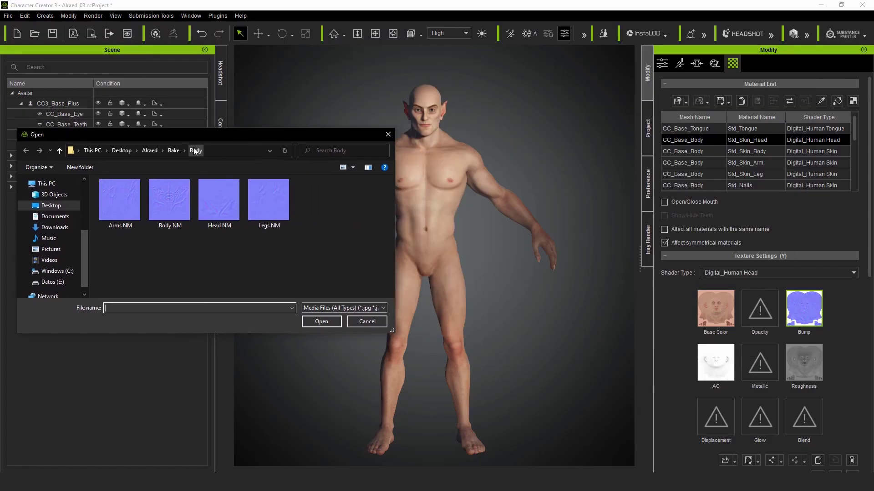
# Step: In Character Creator, import Head NM as a normal map into the Std_Skin_Head Bump channel and enable Flip Normal Y
pyautogui.click(328, 320)
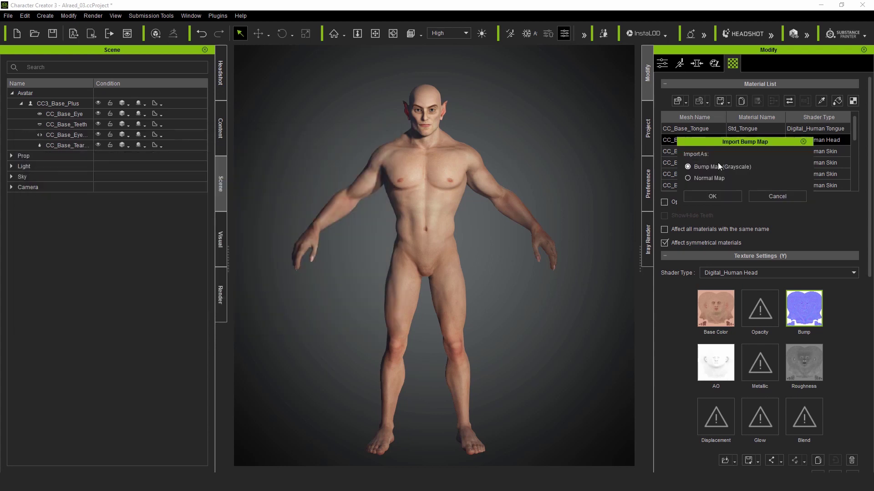
pyautogui.click(714, 198)
pyautogui.press('j')
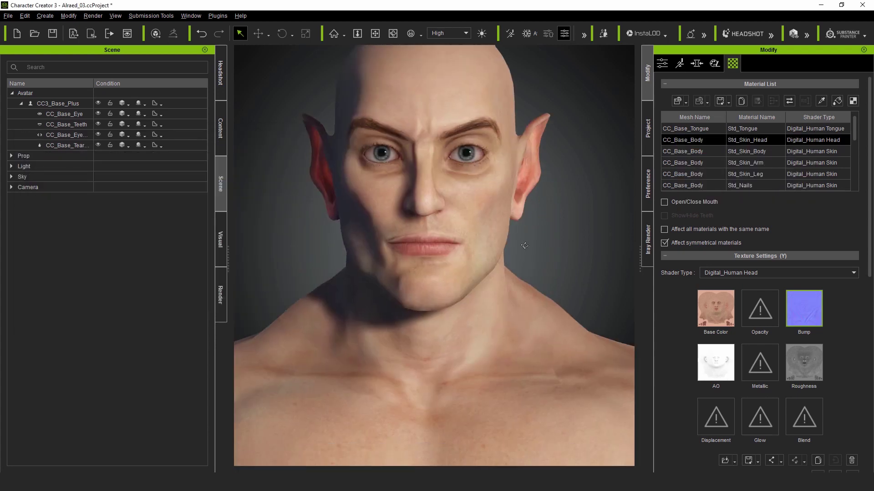
pyautogui.moveTo(524, 246)
pyautogui.mouseDown(button='right')
pyautogui.moveTo(381, 268)
pyautogui.moveTo(523, 260)
pyautogui.moveTo(464, 241)
pyautogui.moveTo(500, 140)
pyautogui.mouseUp(button='right')
pyautogui.scroll(-3, 848, 338)
pyautogui.click(665, 399)
pyautogui.scroll(-5, 499, 140)
# Step: Load Body NM into the Bump channel of the Std_Skin_Body material
pyautogui.moveTo(500, 140); pyautogui.dragTo(499, 50, button='middle')
pyautogui.scroll(3, 835, 150)
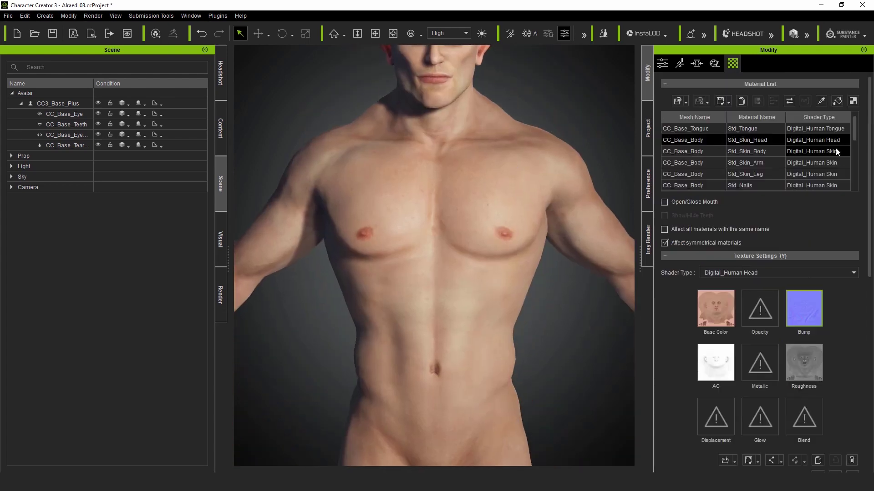
pyautogui.click(706, 152)
pyautogui.rightClick(796, 303)
pyautogui.click(748, 308)
pyautogui.click(174, 219)
pyautogui.click(319, 315)
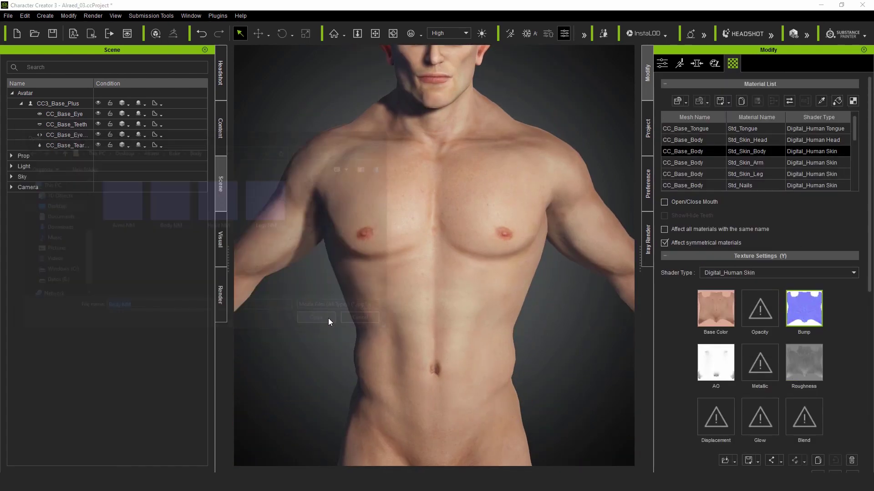
# Step: Enable Flip Normal Y for the Std_Skin_Body normal map and try a Strength of 66
pyautogui.moveTo(561, 211); pyautogui.dragTo(593, 211, button='right')
pyautogui.scroll(-3, 691, 307)
pyautogui.click(666, 426)
pyautogui.scroll(-2, 745, 370)
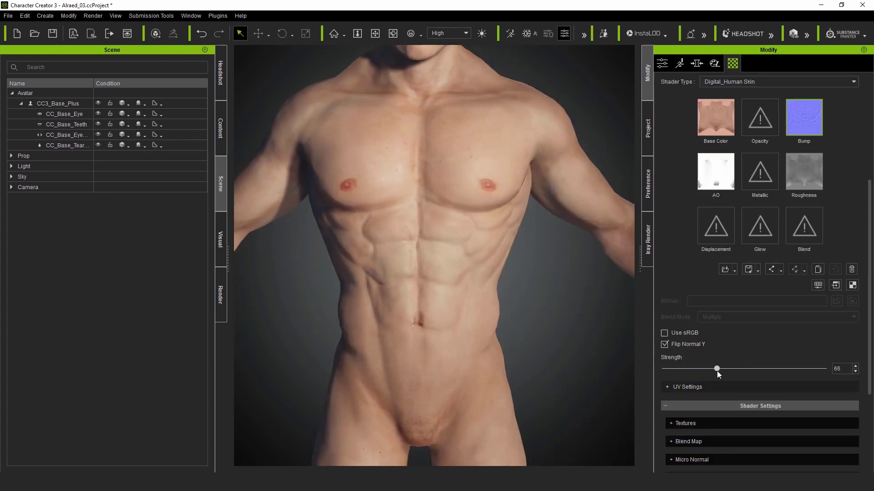
pyautogui.scroll(-5, 501, 140)
pyautogui.scroll(7, 728, 154)
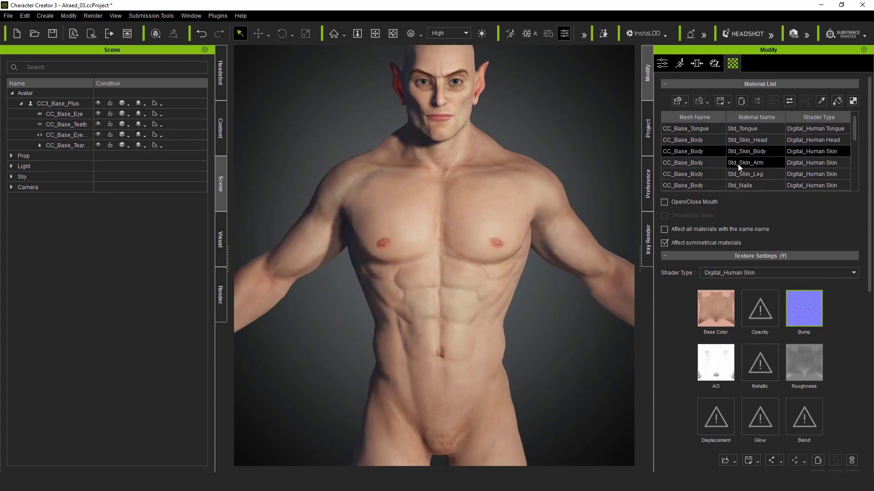
# Step: Load Arms NM into the Bump channel of the Std_Skin_Arm material and enable Flip Normal Y
pyautogui.click(738, 163)
pyautogui.scroll(-4, 739, 182)
pyautogui.rightClick(794, 203)
pyautogui.click(833, 210)
pyautogui.click(120, 203)
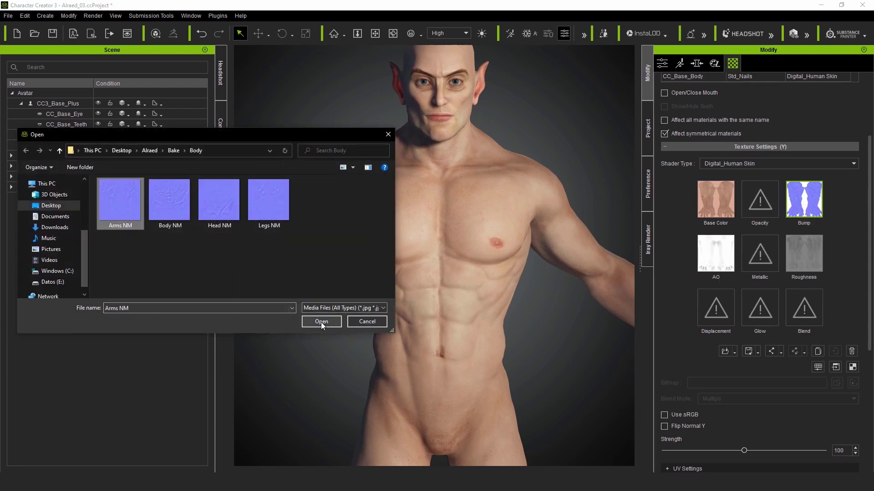
pyautogui.click(321, 322)
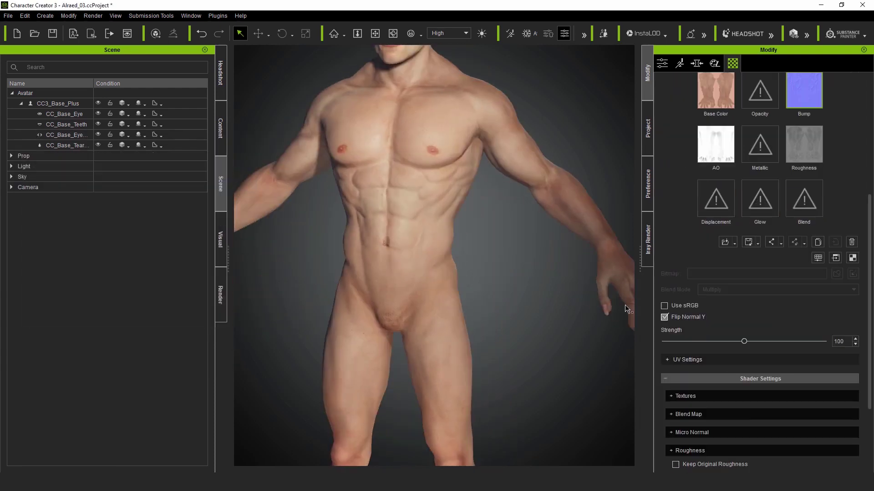
# Step: Load Legs NM into the Std_Skin_Leg Bump channel with Flip Normal Y enabled, and check the legs and full body
pyautogui.scroll(8, 776, 157)
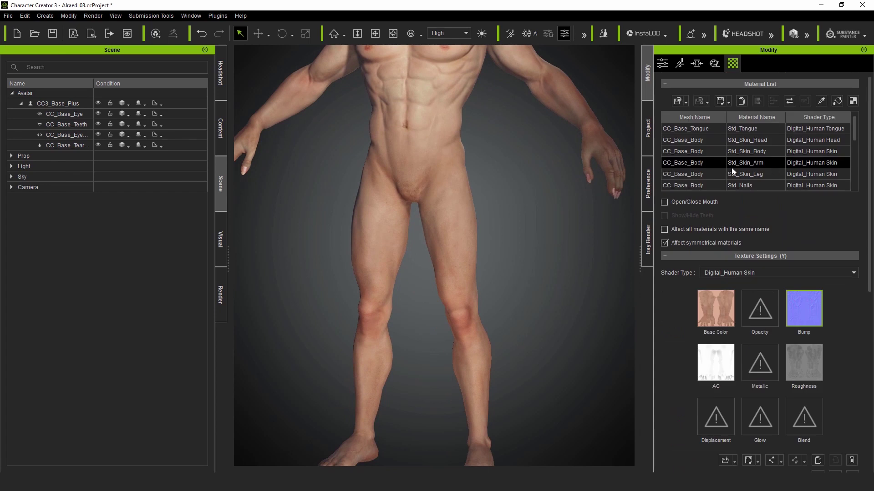
pyautogui.click(731, 173)
pyautogui.scroll(-5, 731, 173)
pyautogui.rightClick(802, 181)
pyautogui.moveTo(833, 190)
pyautogui.click(755, 192)
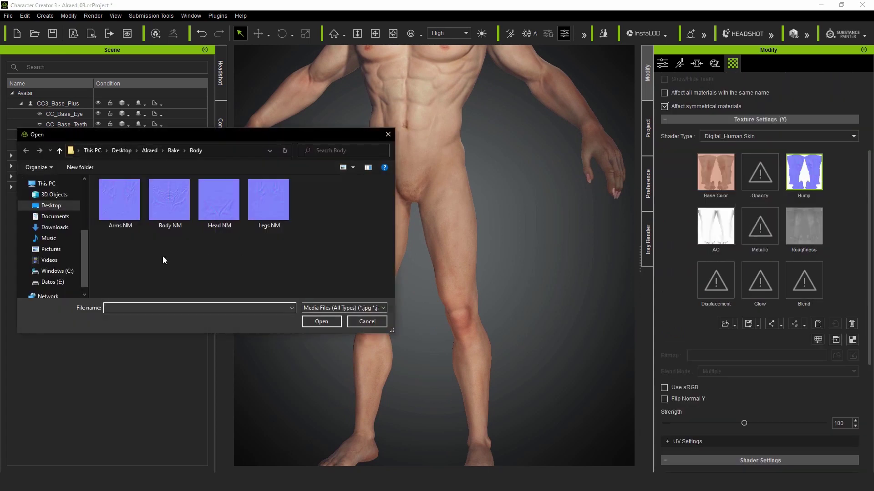
pyautogui.doubleClick(260, 214)
pyautogui.keyDown('alt'); pyautogui.moveTo(559, 219); pyautogui.dragTo(553, 146); pyautogui.keyUp('alt')
pyautogui.keyDown('alt'); pyautogui.moveTo(552, 228); pyautogui.dragTo(531, 229, button='right'); pyautogui.keyUp('alt')
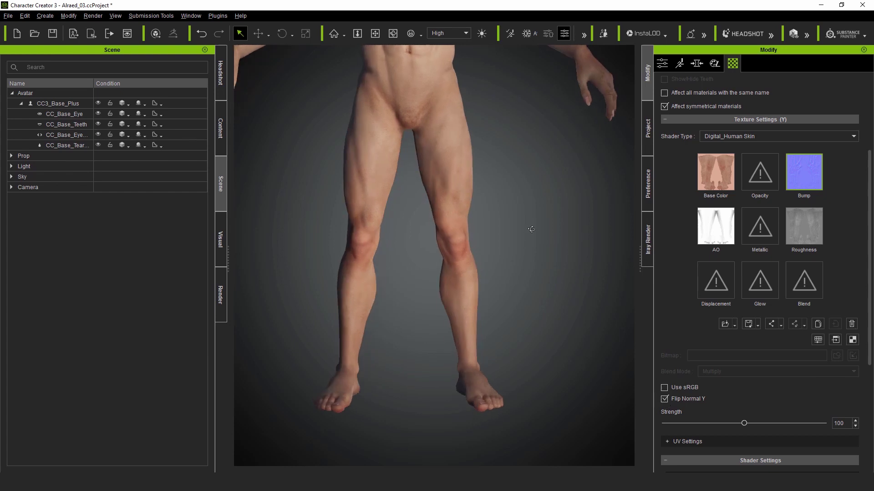
pyautogui.keyDown('alt'); pyautogui.moveTo(506, 224); pyautogui.dragTo(508, 278); pyautogui.keyUp('alt')
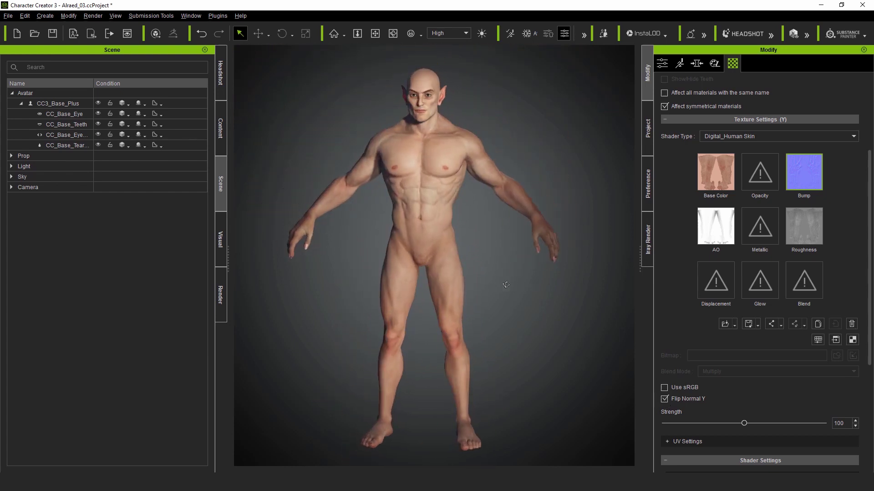